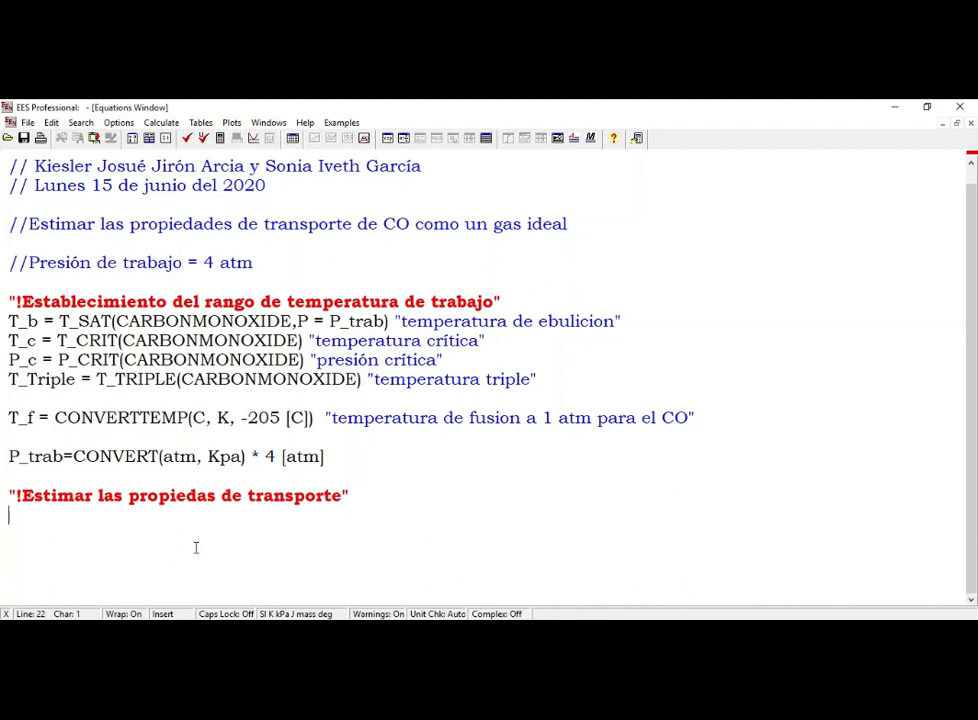
Open the function information and choose the thermophysical properties of ideal gases with CO as the fluid
click(148, 140)
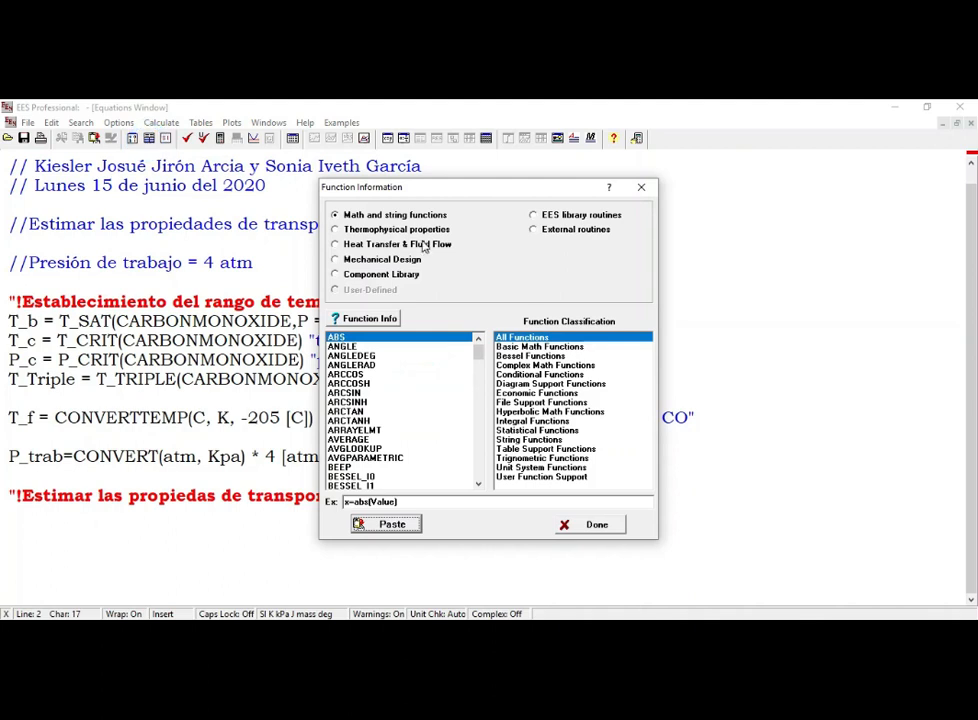
click(642, 189)
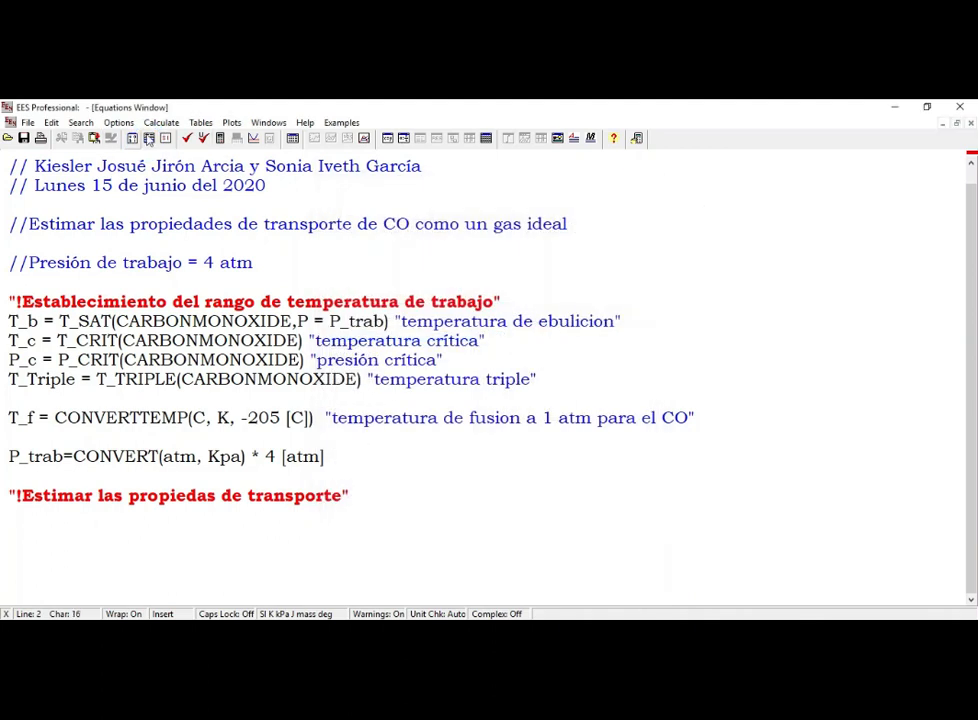
click(150, 139)
click(360, 232)
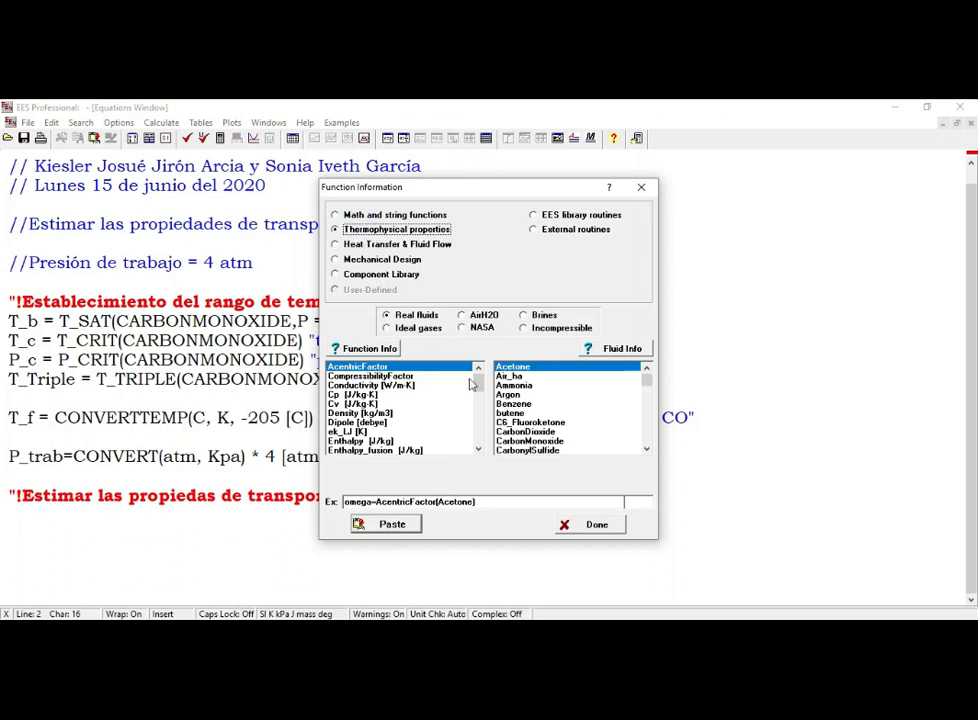
click(412, 327)
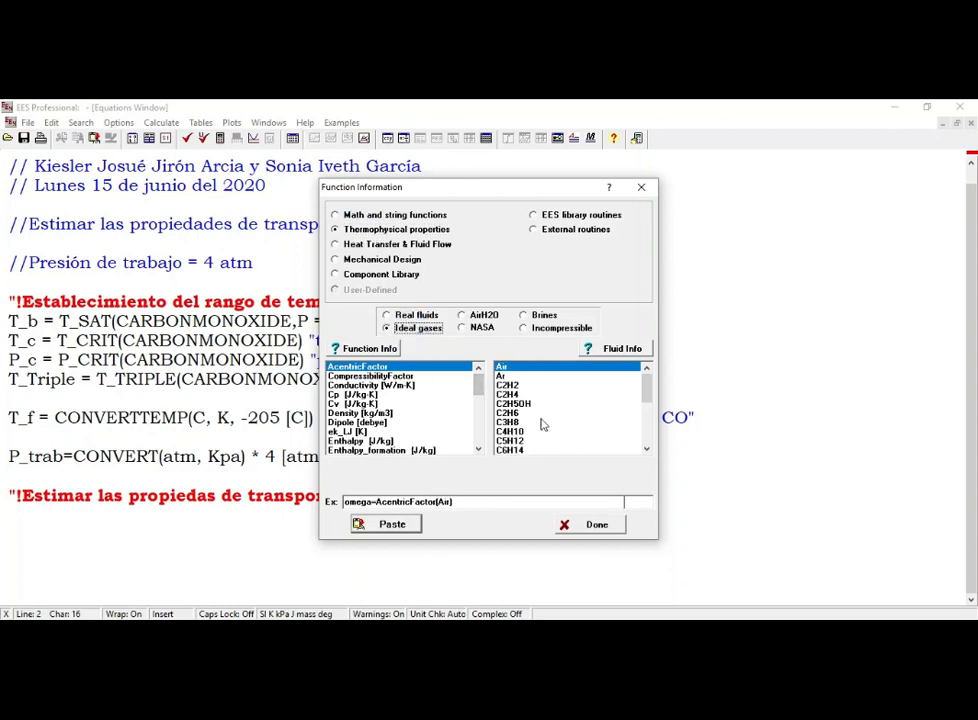
drag(646, 380, 647, 401)
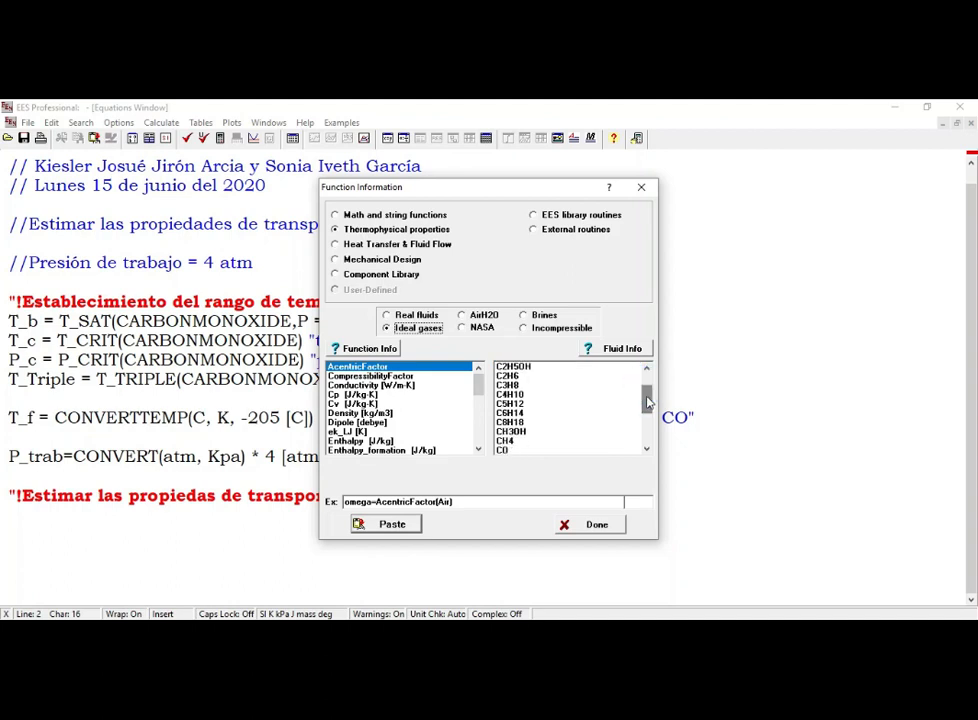
click(510, 450)
Insert the specific heat equation cp=Cp(CO,T=T) under the transport properties heading and start a new line
mouse_move(478, 384)
mouse_down()
mouse_move(478, 395)
mouse_move(478, 384)
mouse_up()
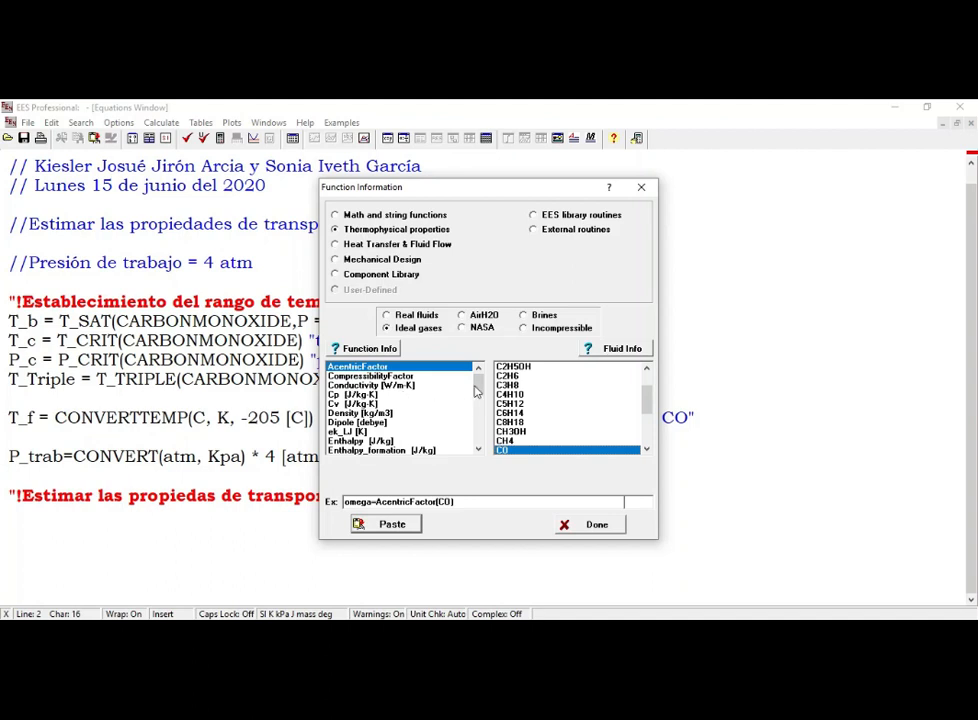
mouse_move(480, 388)
mouse_down()
mouse_move(481, 400)
mouse_move(480, 385)
mouse_up()
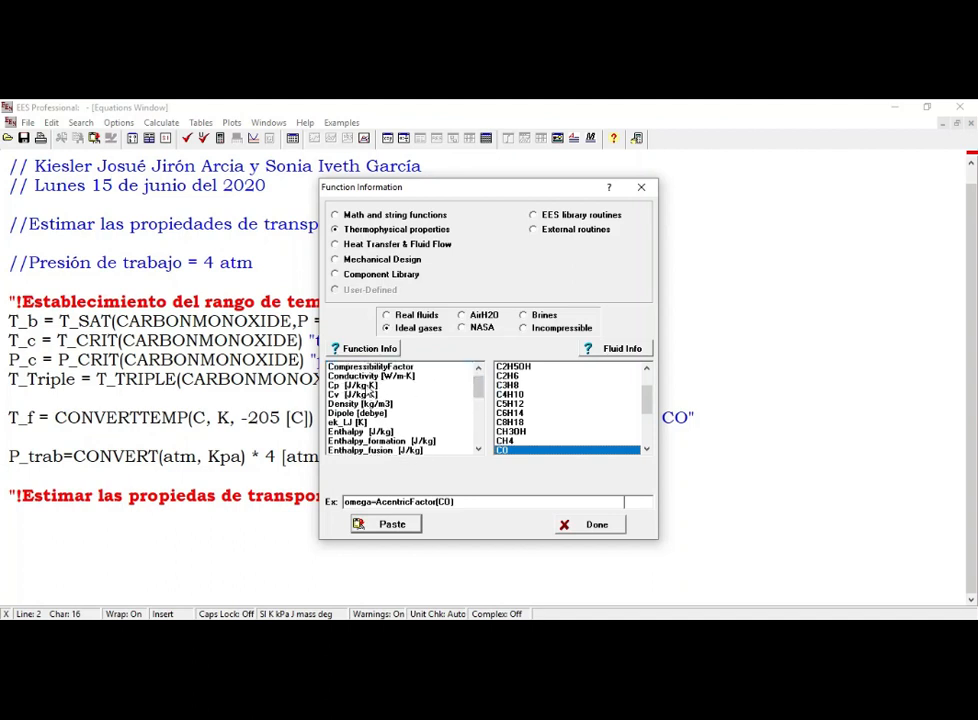
click(352, 394)
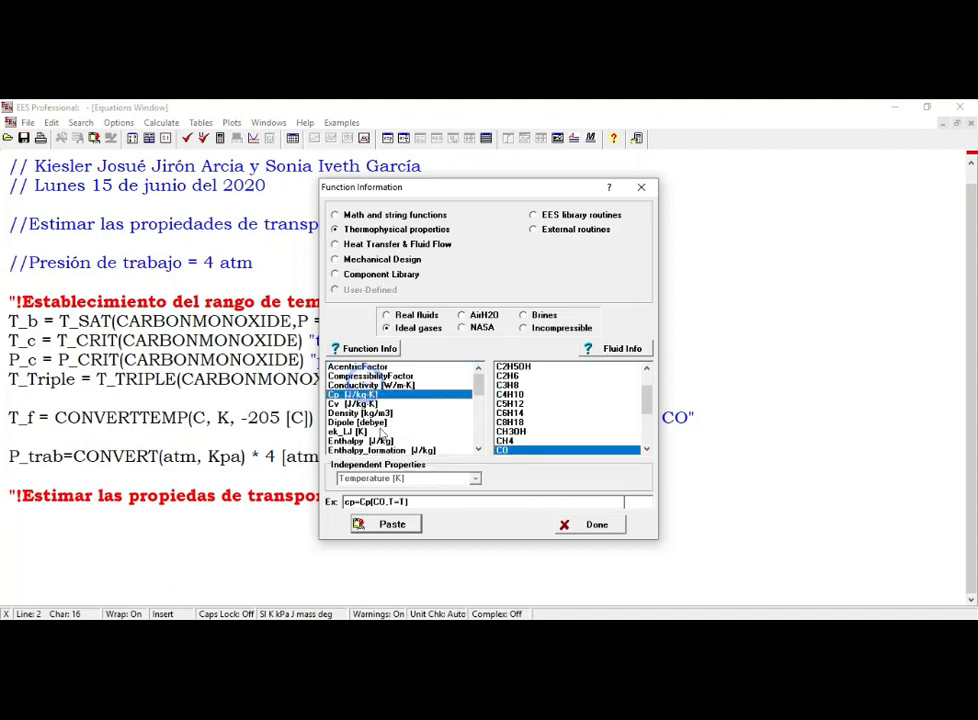
click(393, 524)
key(Return)
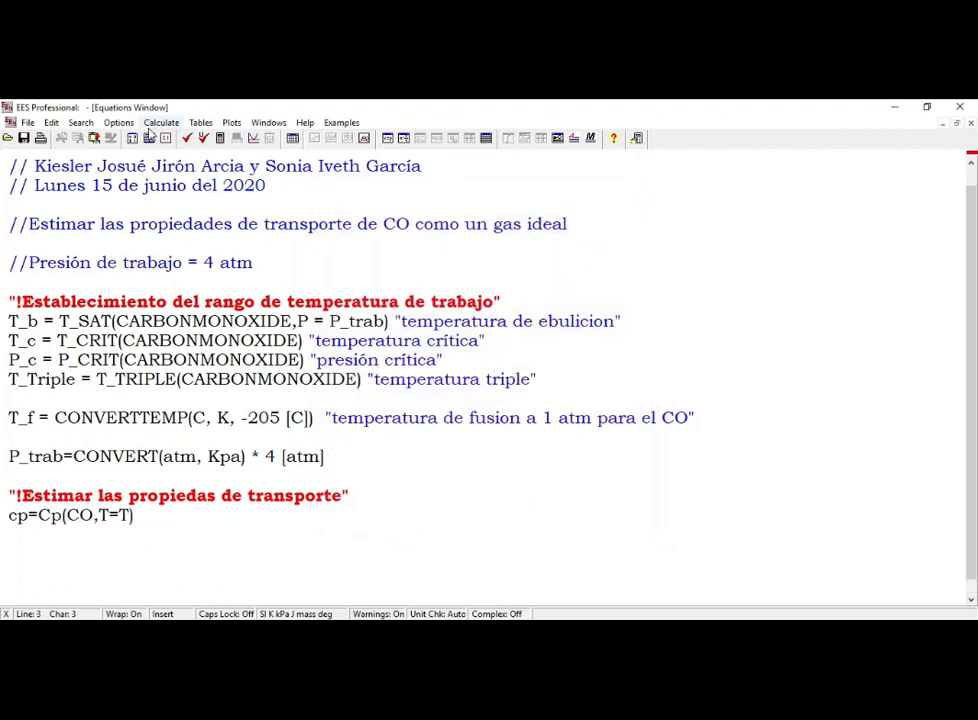
Insert the ideal-gas density equation rho=Density(CO,T=T,P=P) below the cp equation and start a new line
click(150, 138)
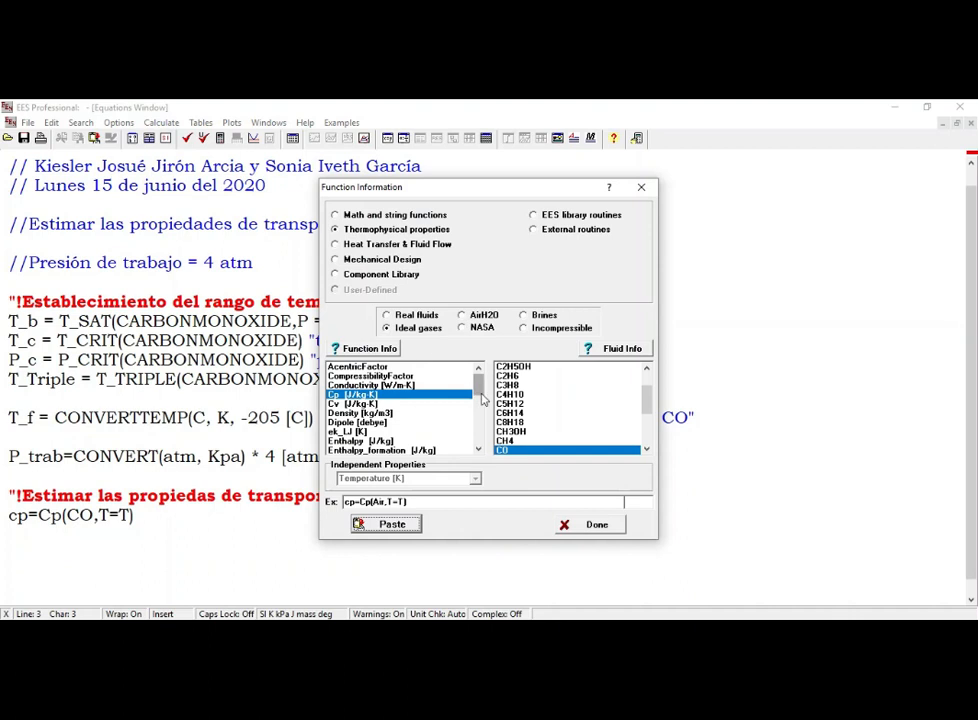
click(356, 414)
click(390, 528)
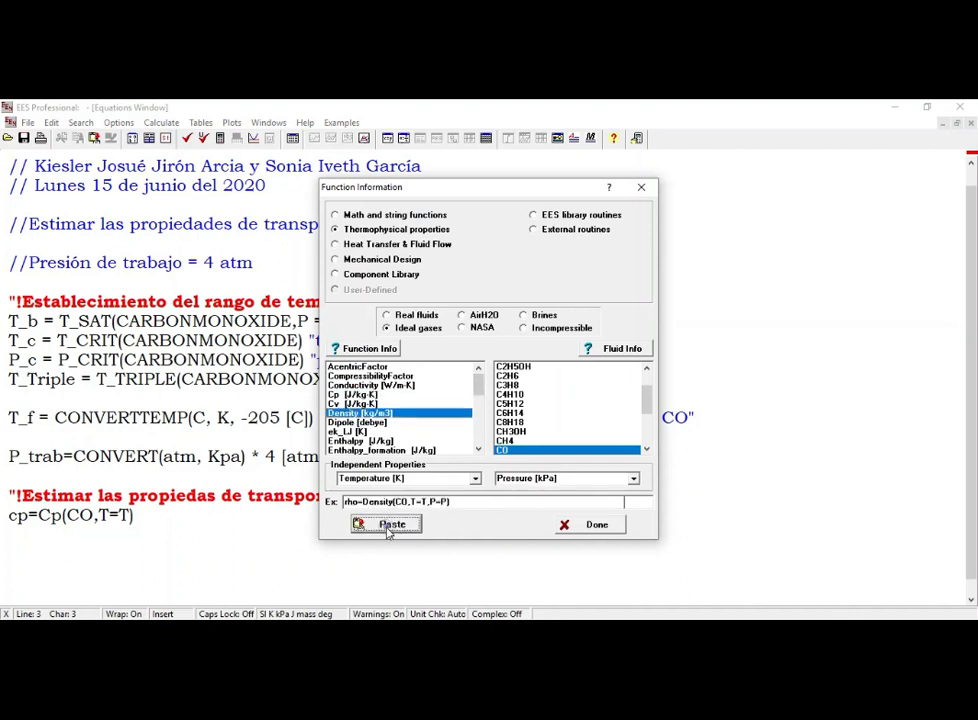
key(Return)
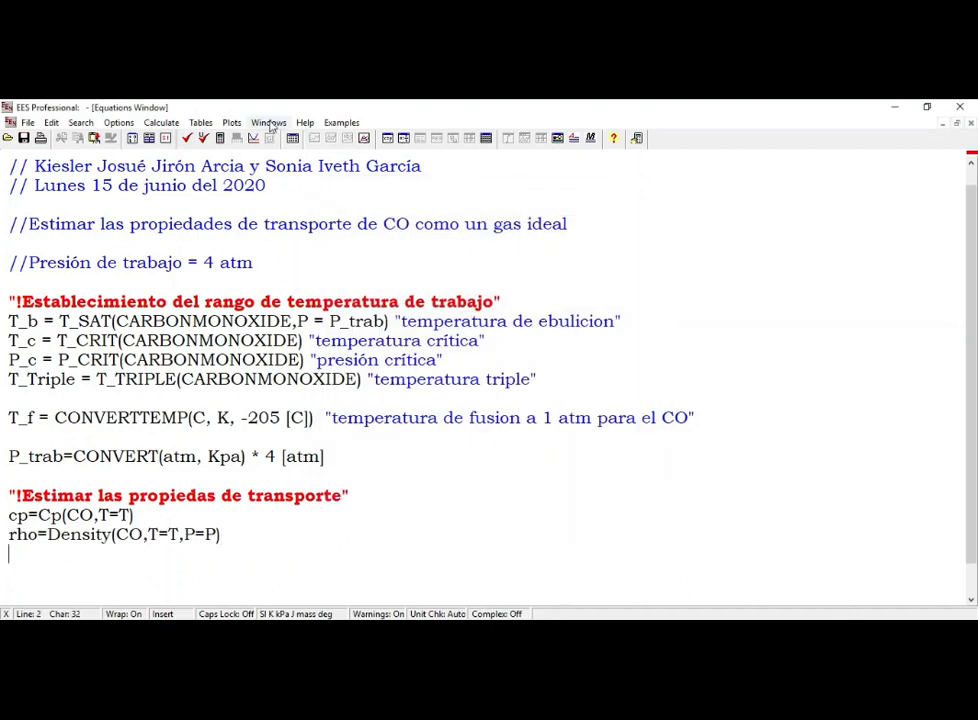
Insert the kinematic viscosity equation nu=KinematicViscosity(CO,T=T,P=P) below the density equation and start a new line
click(150, 138)
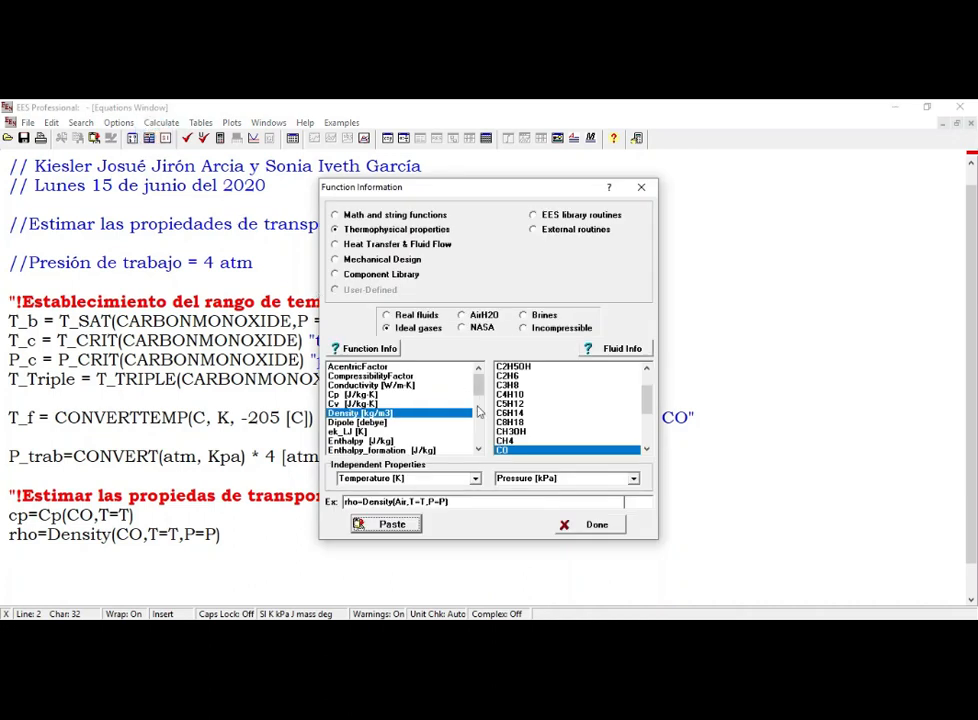
drag(479, 384, 479, 412)
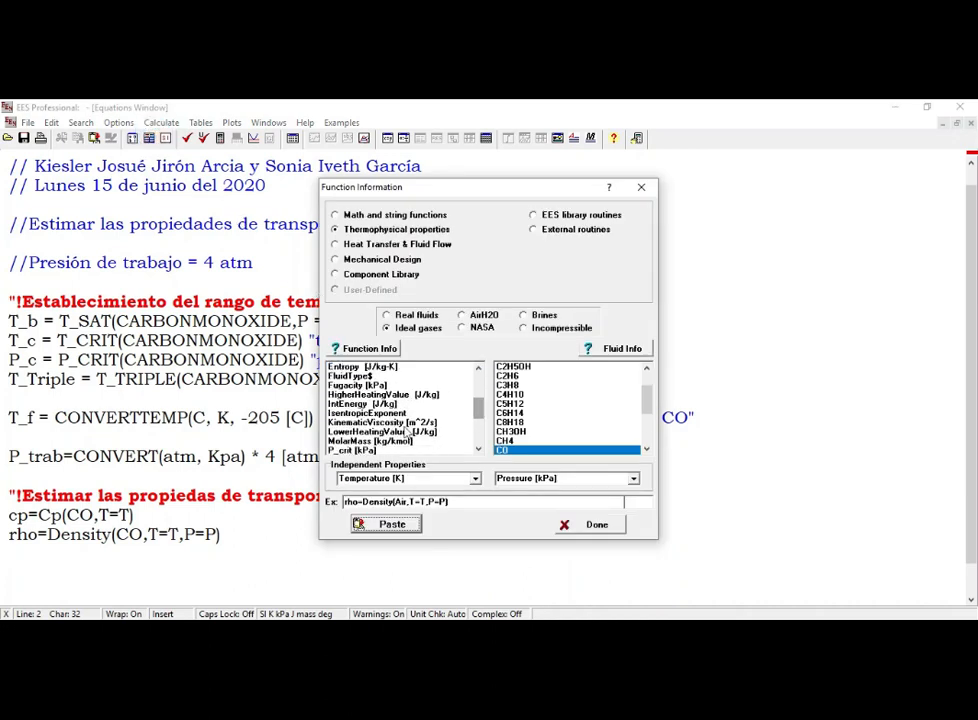
click(383, 422)
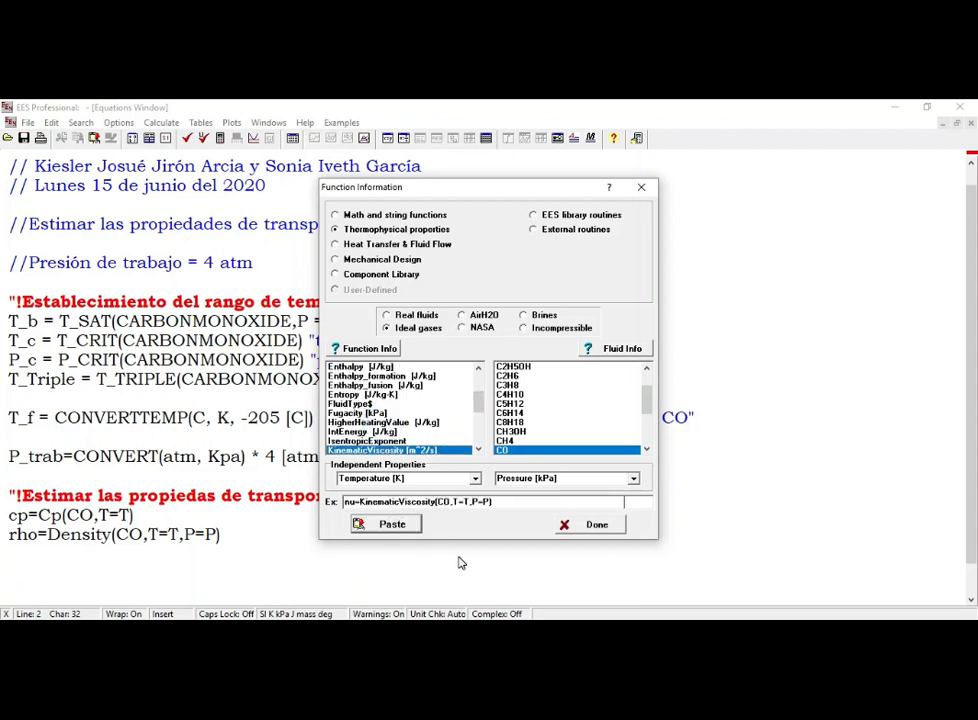
click(392, 526)
key(Return)
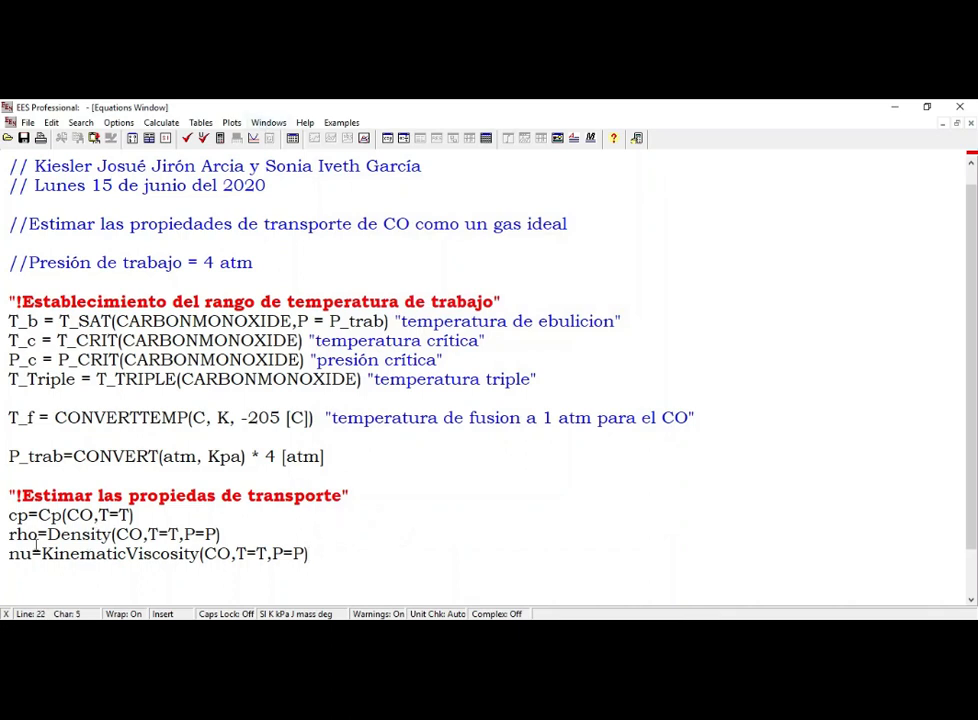
drag(10, 516, 31, 555)
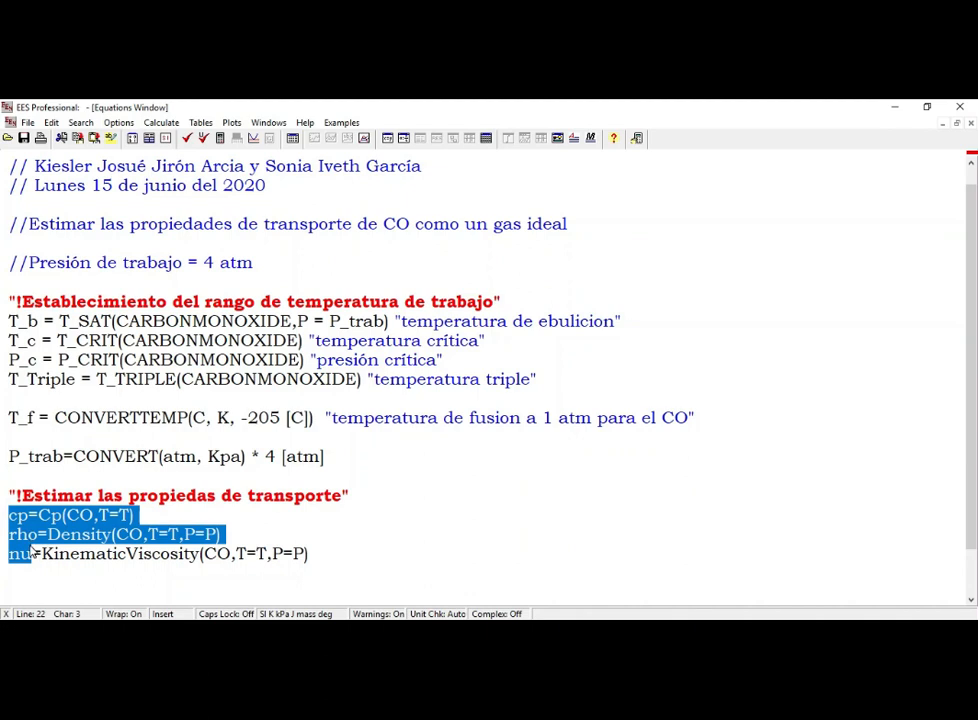
click(362, 565)
click(101, 514)
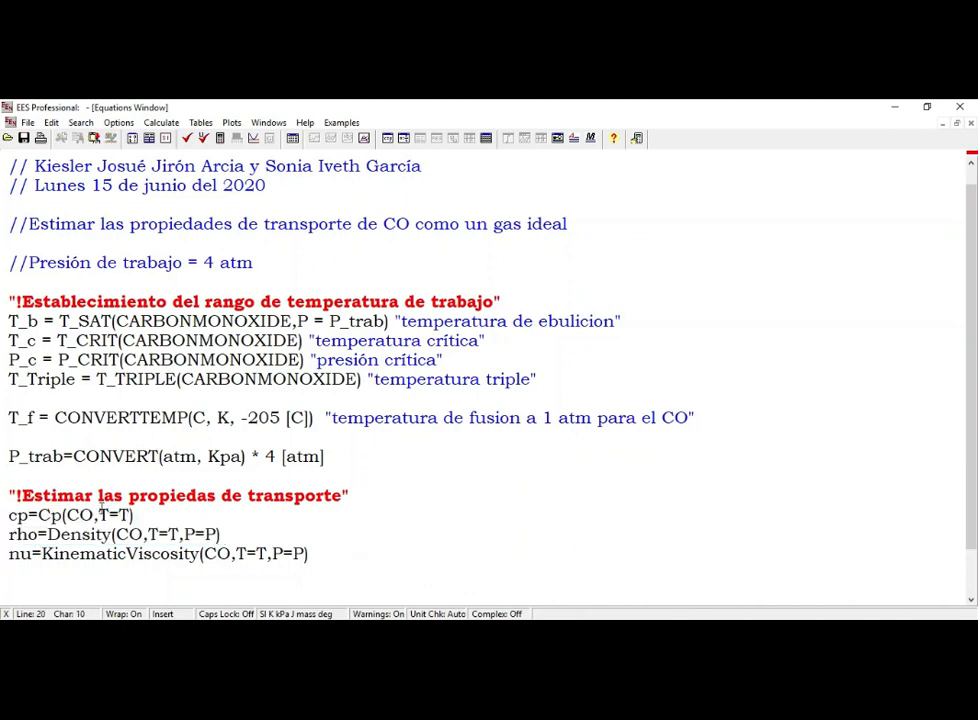
drag(9, 534, 37, 534)
click(334, 566)
Disable autosave and insert the thermal diffusivity equation alpha=ThermalDiffusivity(CO,T=T,P=P) below the kinematic viscosity equation
click(185, 141)
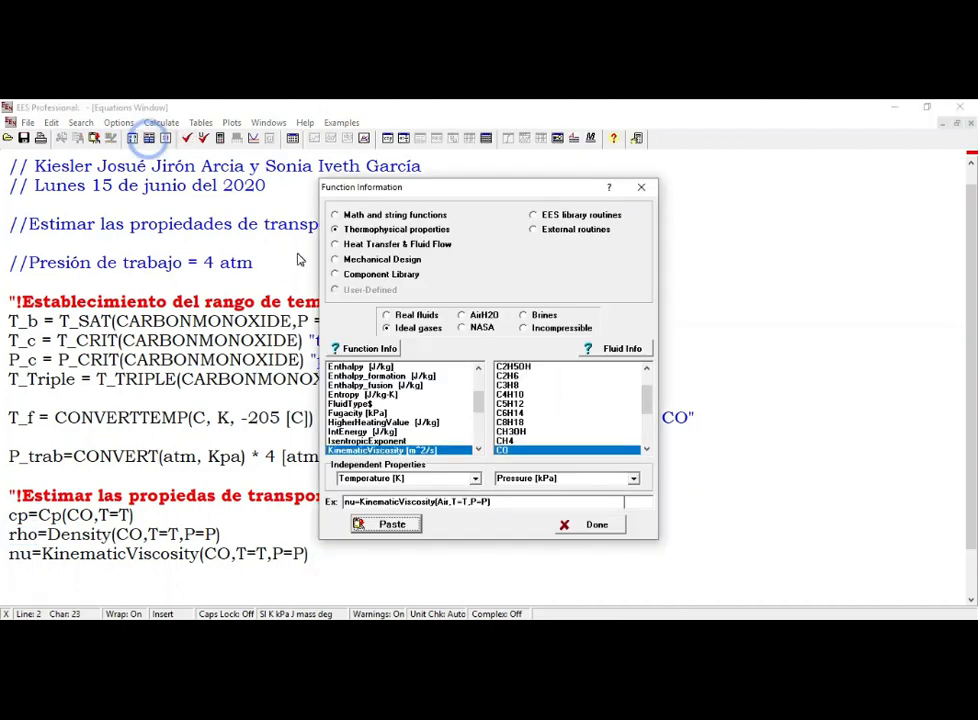
drag(476, 396, 480, 436)
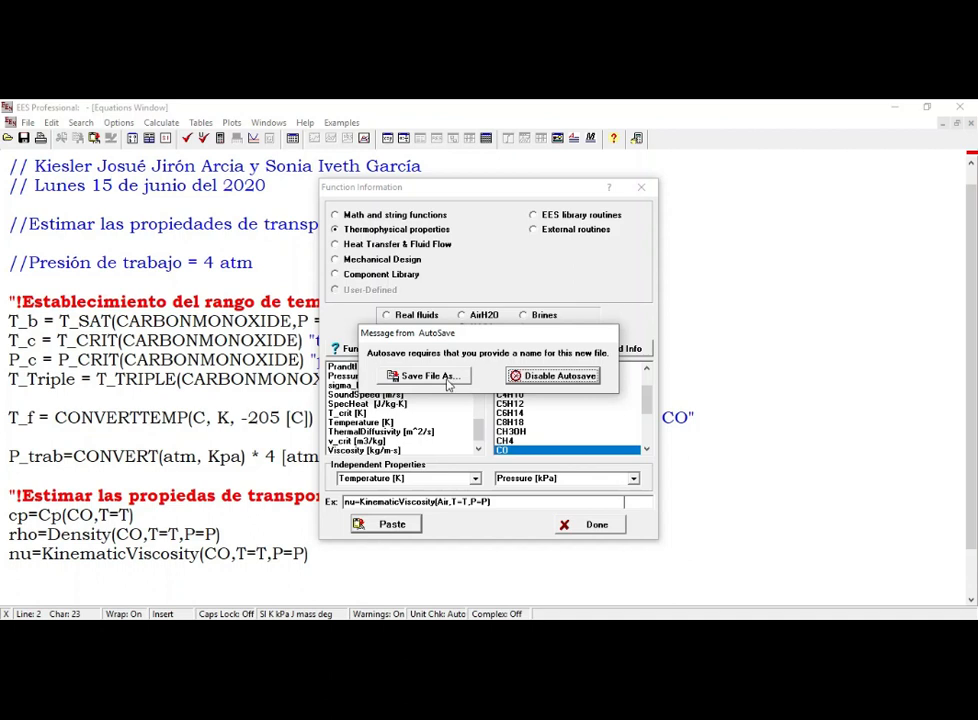
click(448, 385)
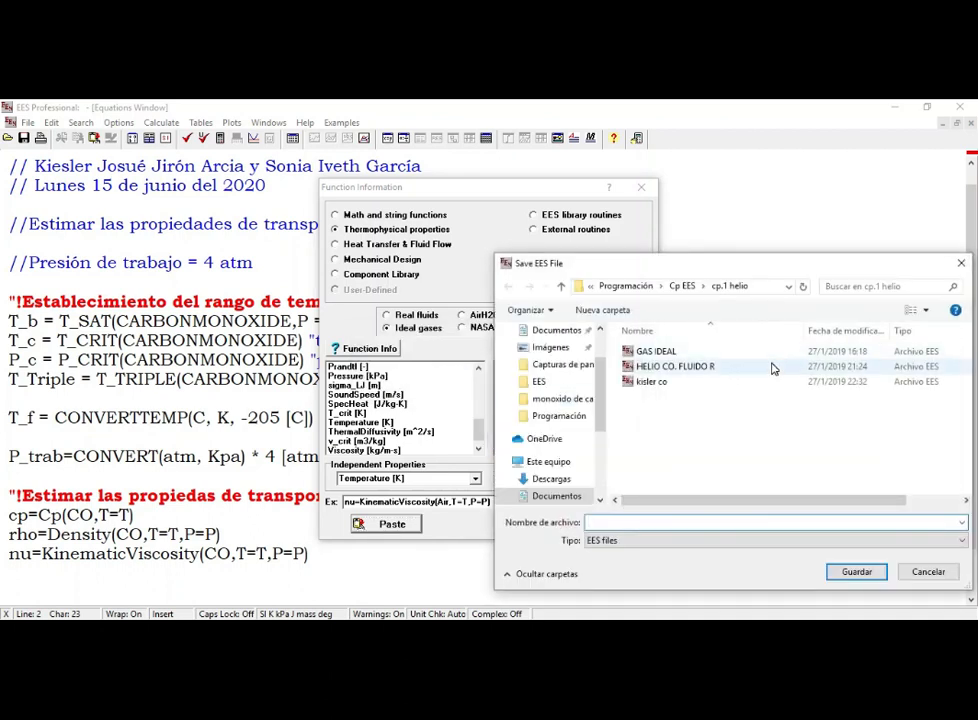
key(Escape)
click(546, 375)
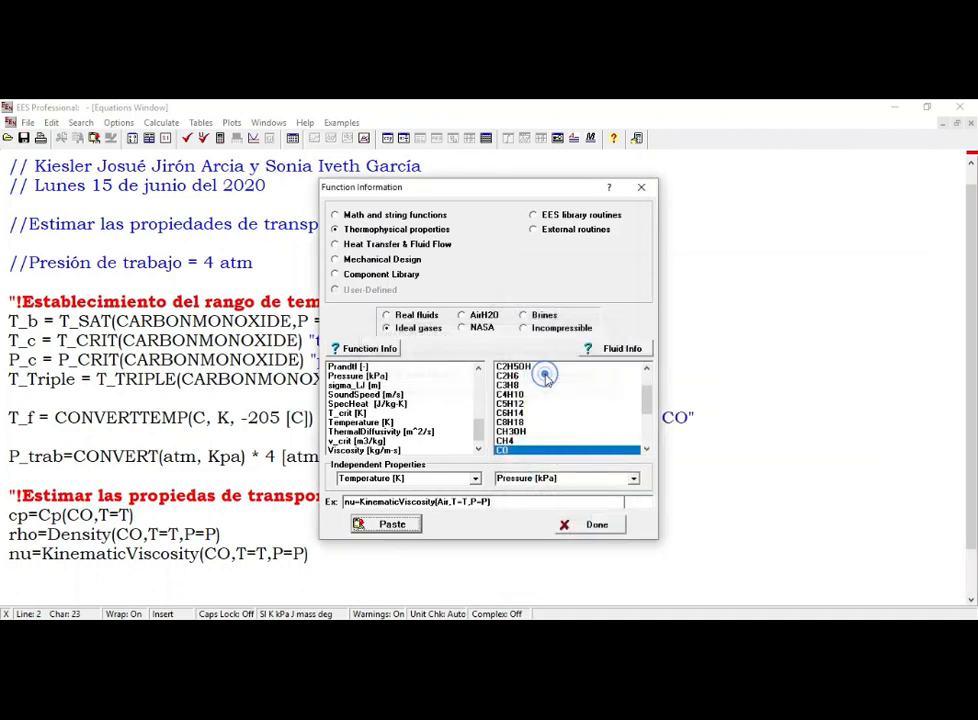
scroll(430, 425, down, 1)
click(399, 423)
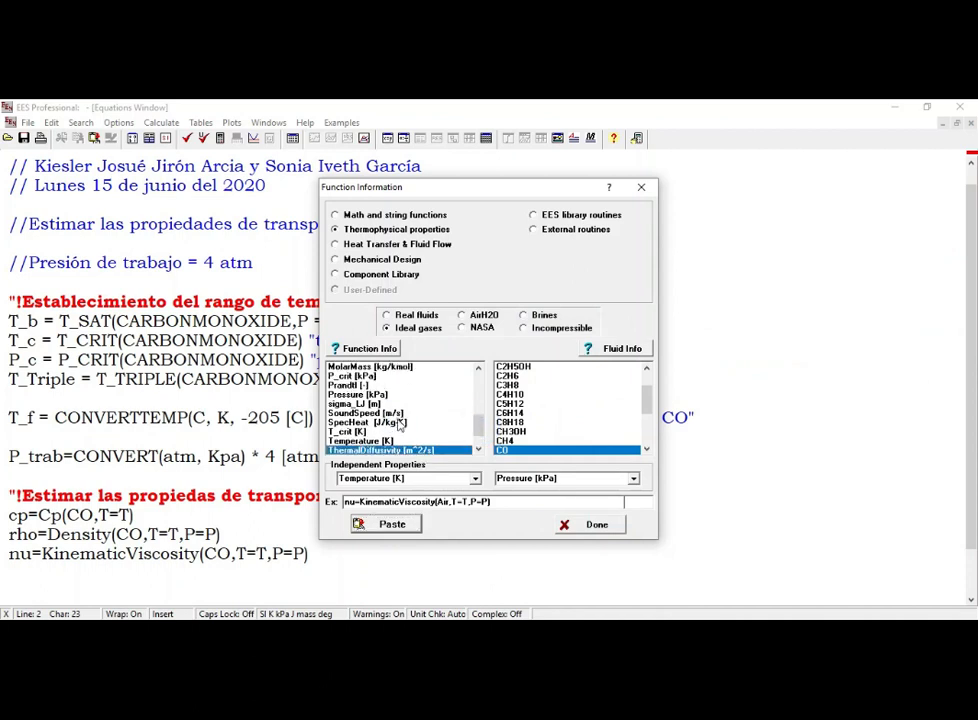
click(392, 523)
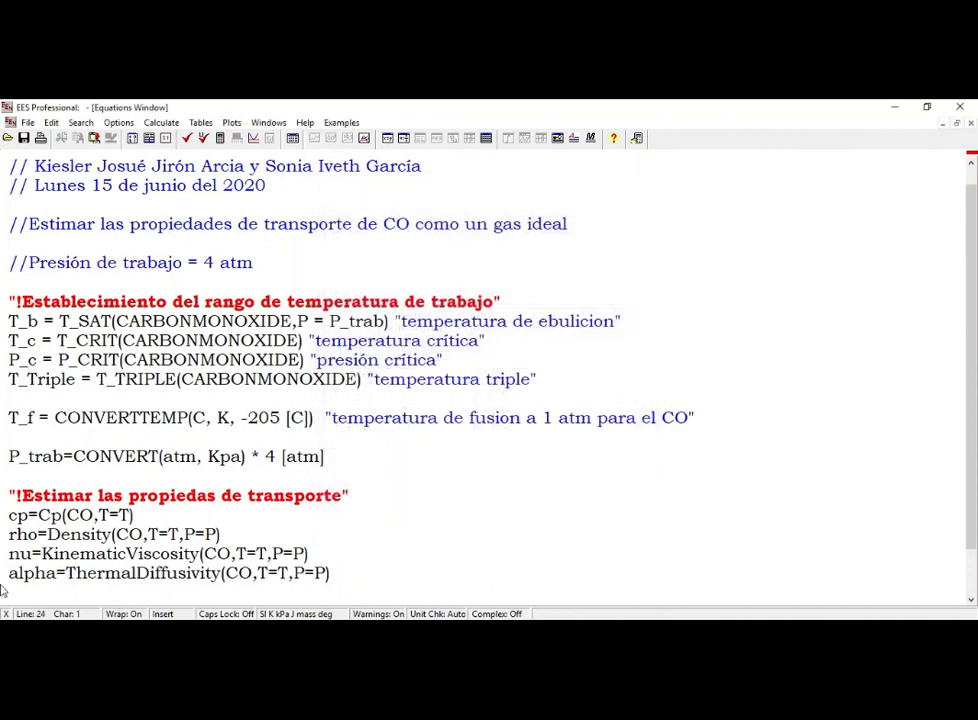
click(370, 510)
Insert the dynamic viscosity equation mu=Viscosity(CO,T=T) below the thermal diffusivity equation and start a new line
click(148, 137)
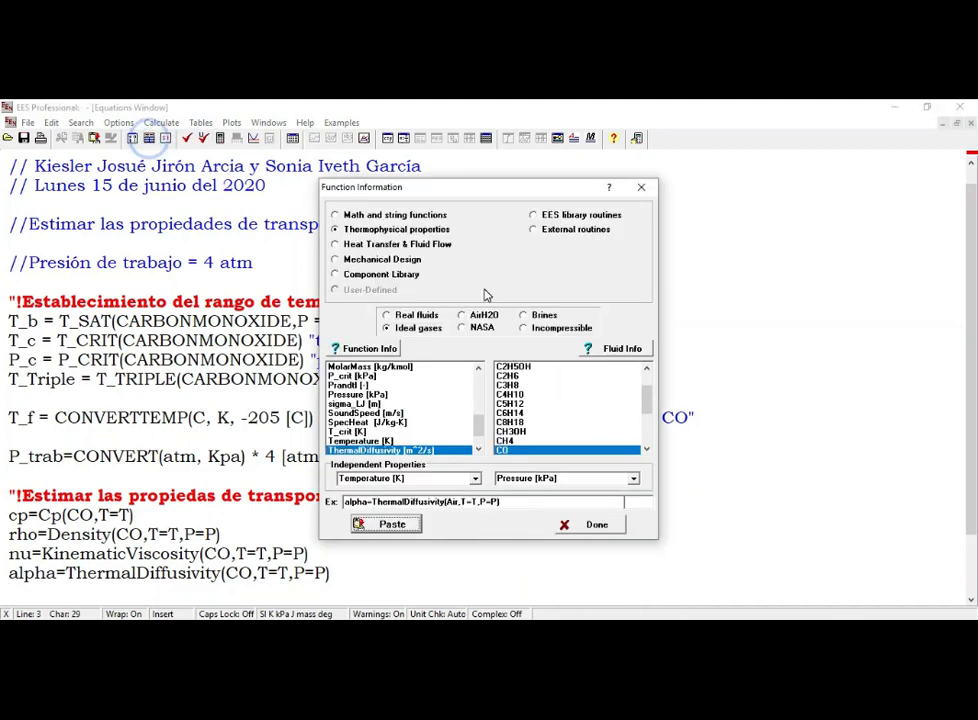
scroll(470, 430, down, 1)
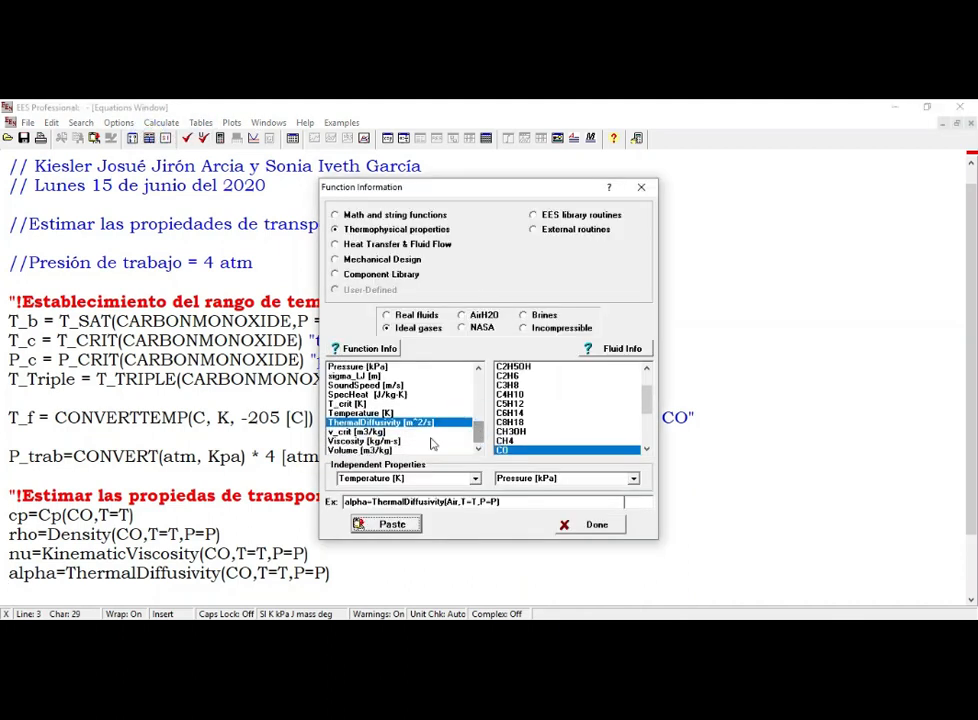
click(432, 442)
click(390, 522)
click(62, 533)
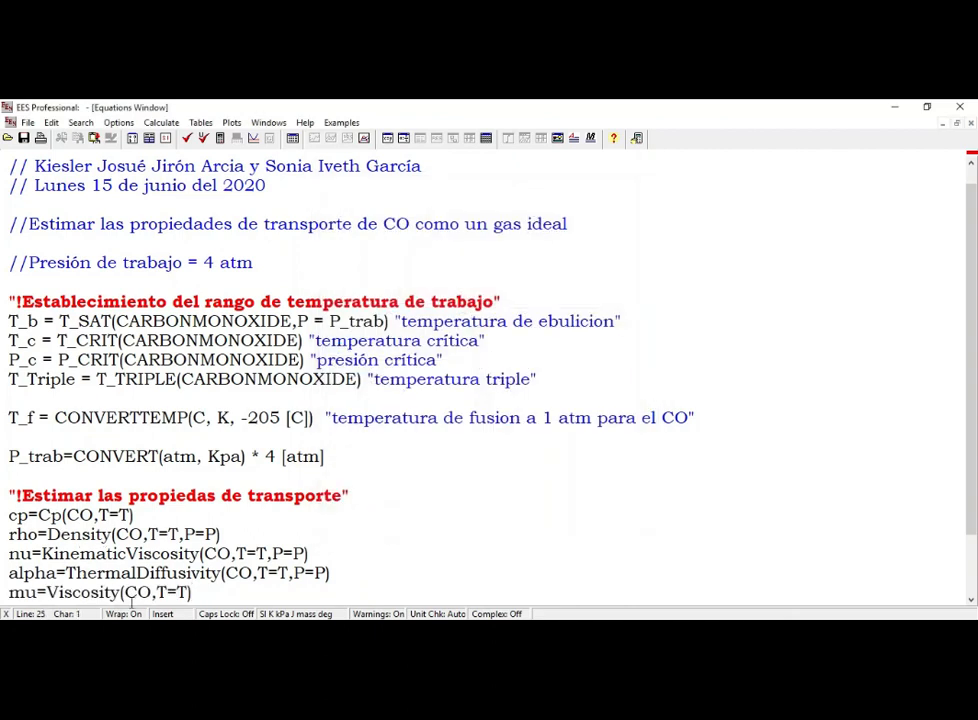
key(End)
key(Return)
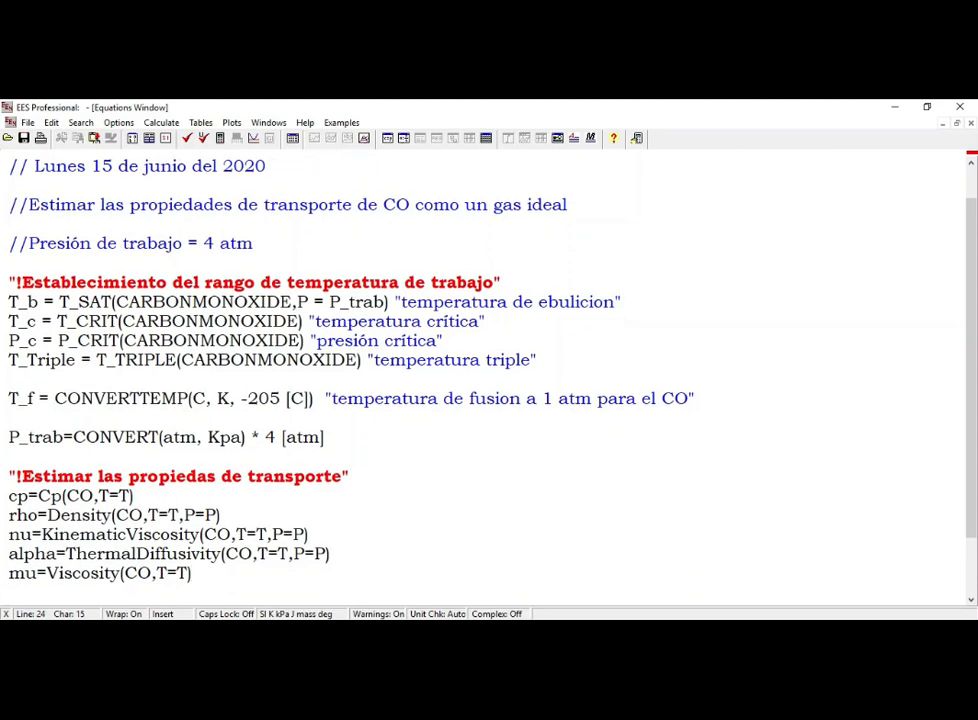
Insert the thermal conductivity equation k=Conductivity(CO,T=T) below the viscosity equation
click(148, 138)
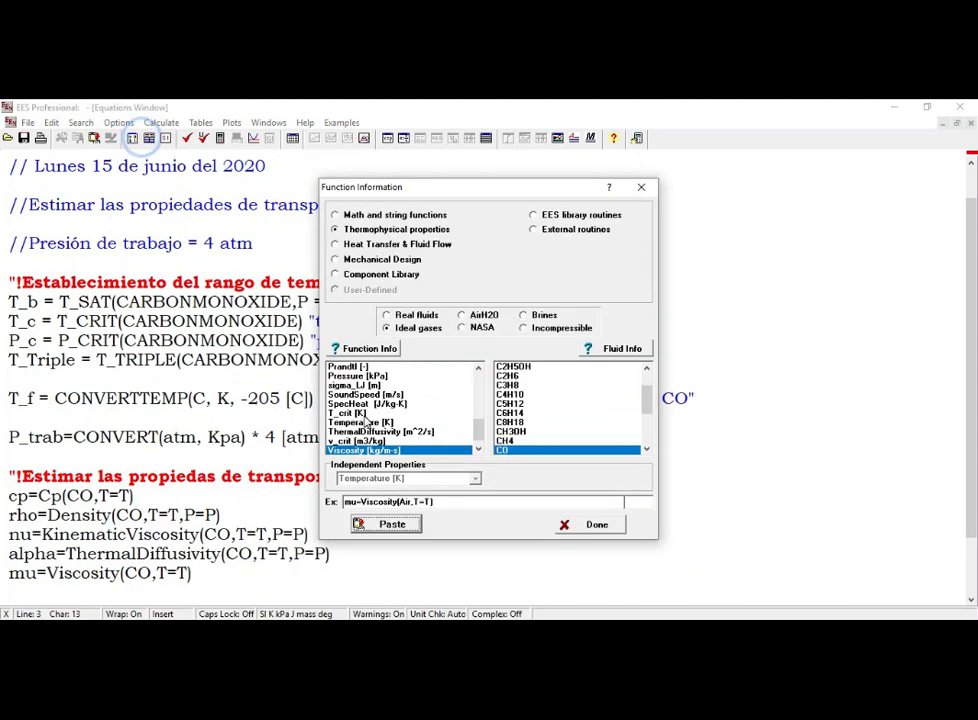
drag(478, 428, 479, 372)
click(352, 377)
click(350, 385)
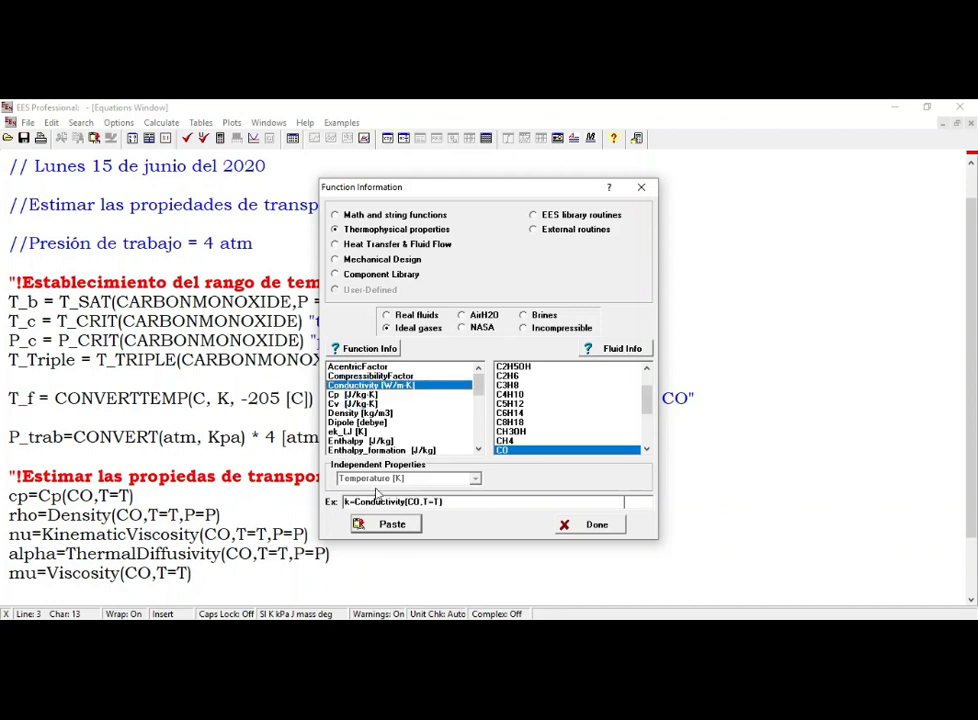
click(389, 525)
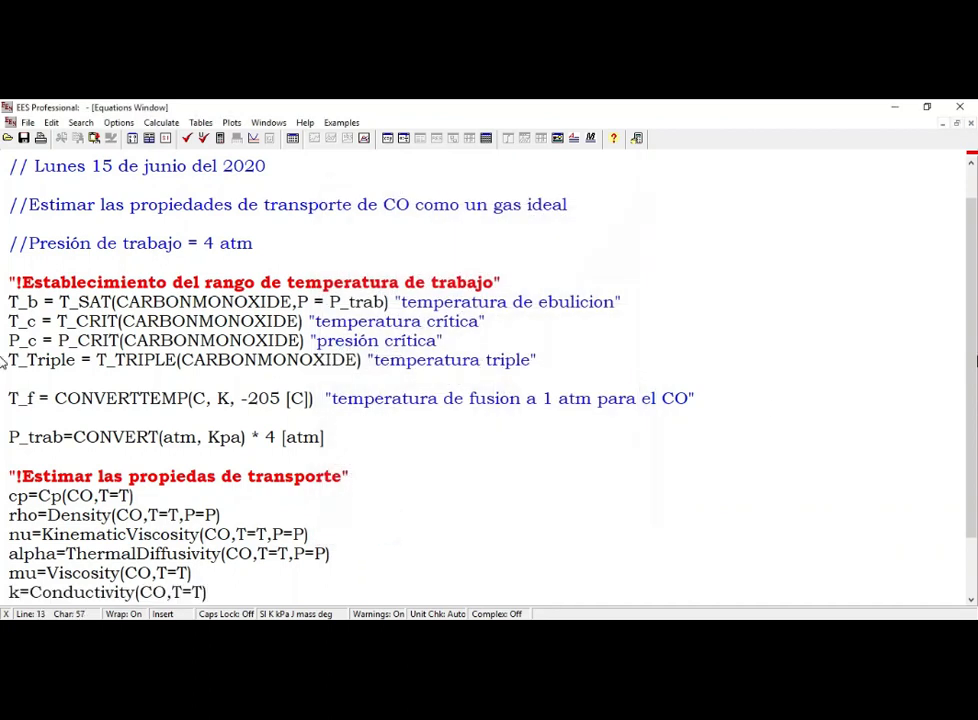
Add the suffix _gas to the specific heat variable and its temperature, giving cp_gas=Cp(CO,T=T_gas)
scroll(966, 344, down, 4)
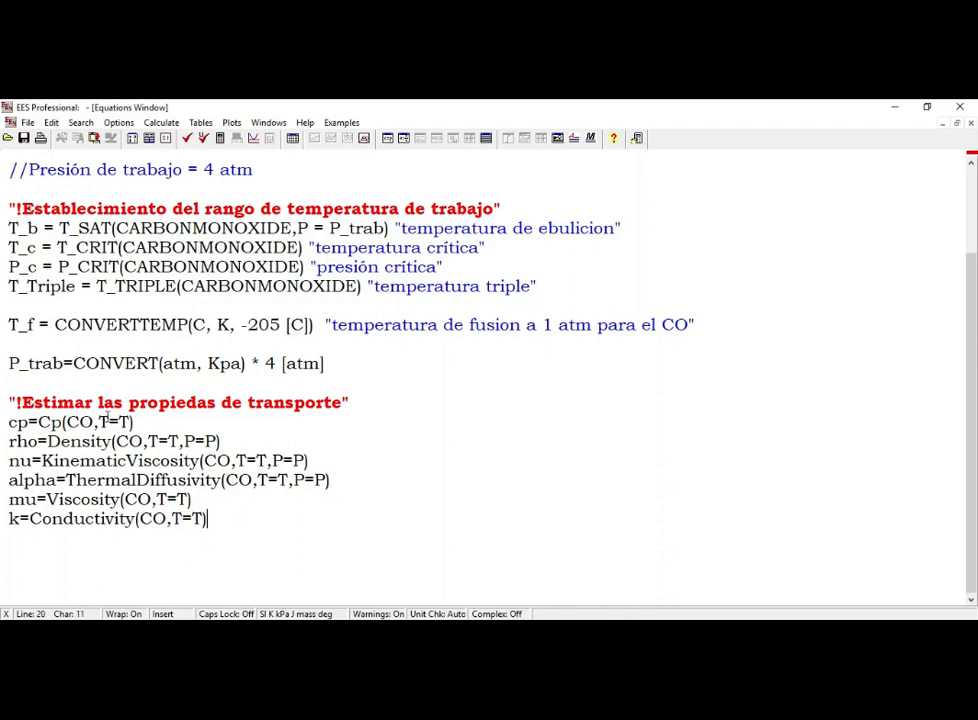
drag(110, 421, 304, 495)
click(244, 521)
text(_gas)
click(30, 422)
text(_gas)
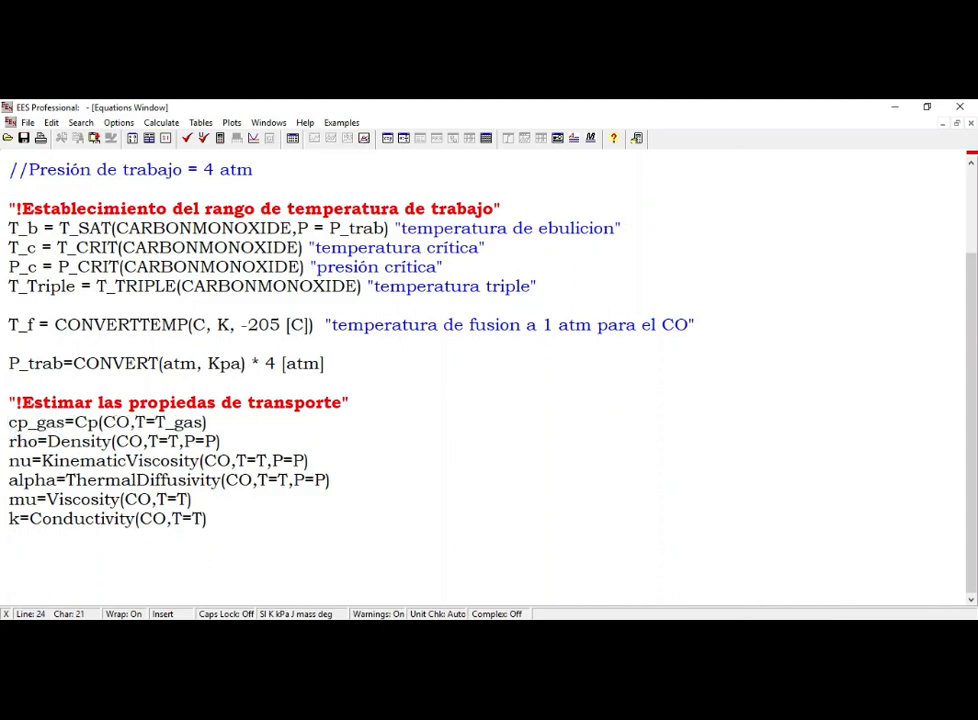
In the density equation, rename the variable to rho_gas and set its temperature argument to T_gas
click(44, 441)
click(40, 441)
text(_gas)
click(258, 441)
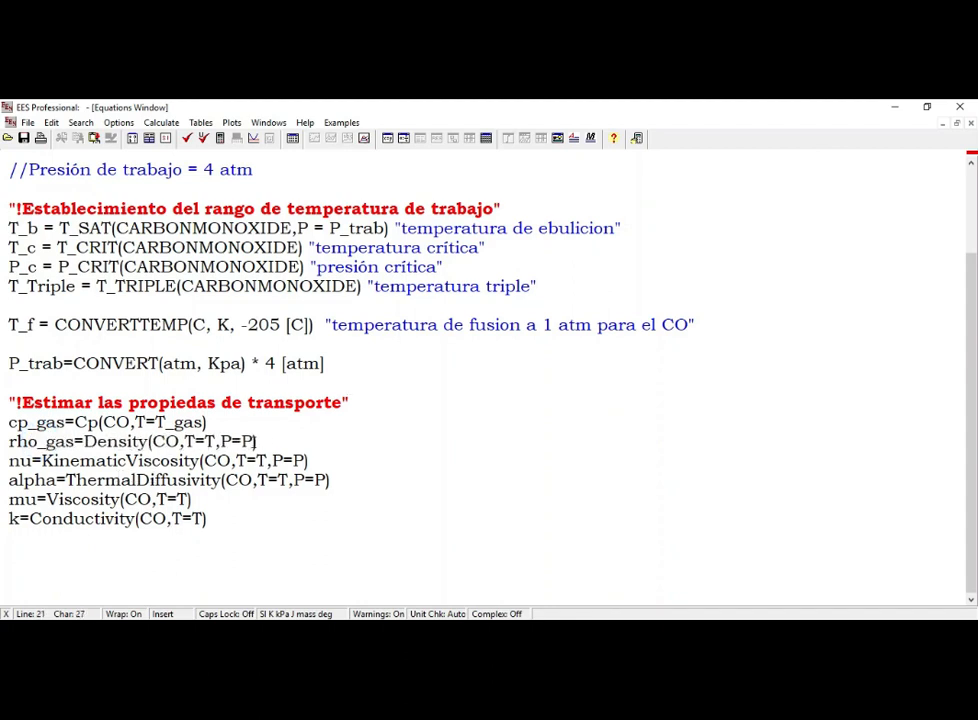
click(220, 441)
text(_gas)
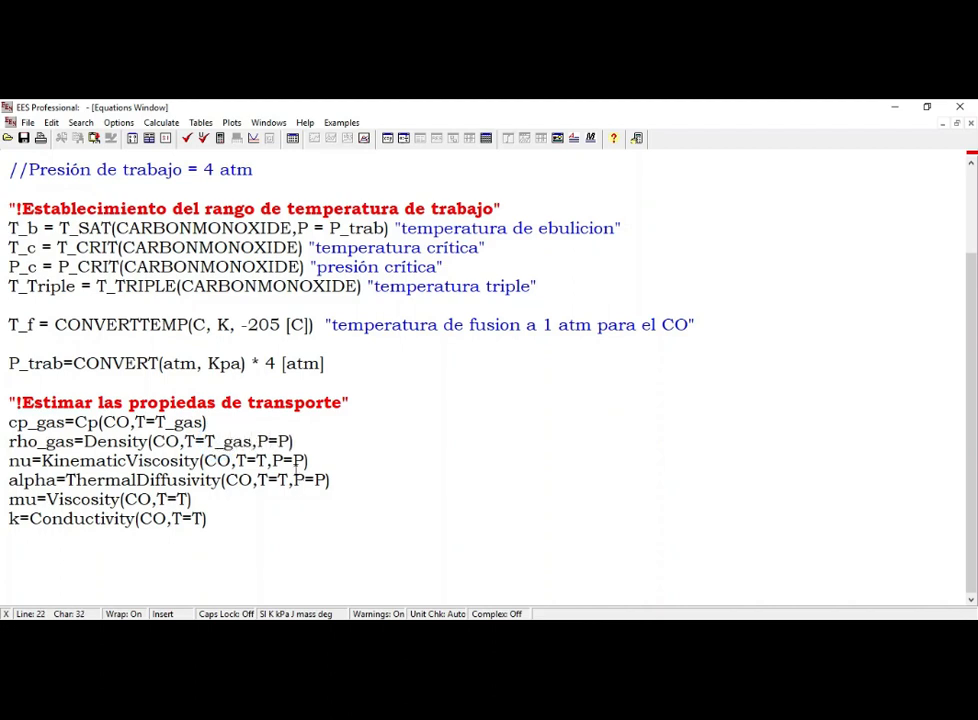
Set the pressure argument to P_trab in the density and kinematic viscosity equations
click(319, 463)
text(_)
drag(11, 363, 57, 365)
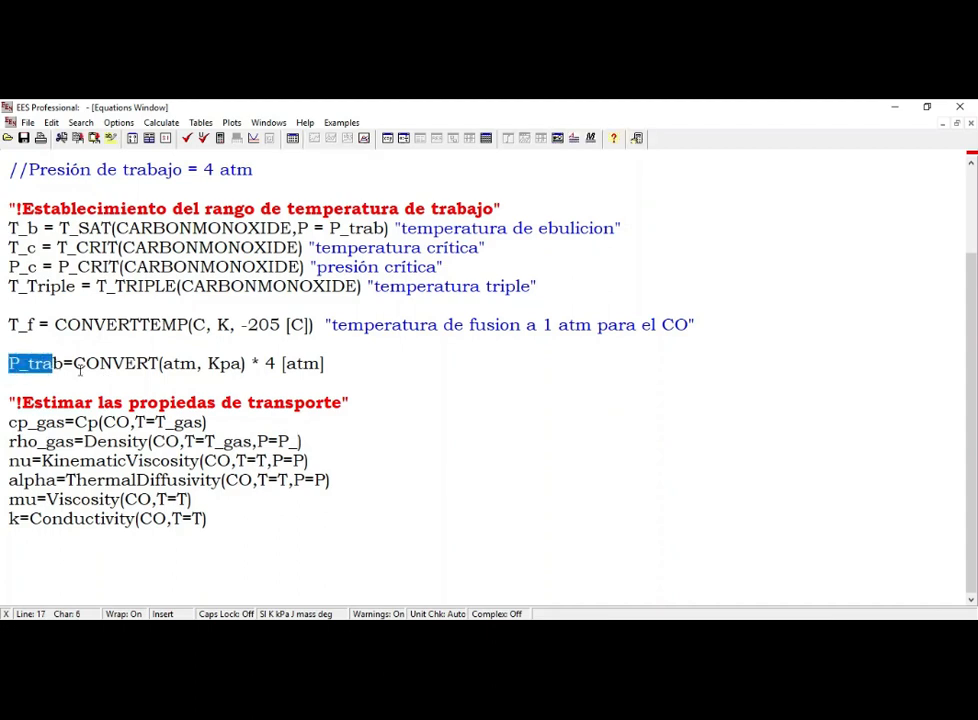
click(304, 461)
text(_)
text(trab)
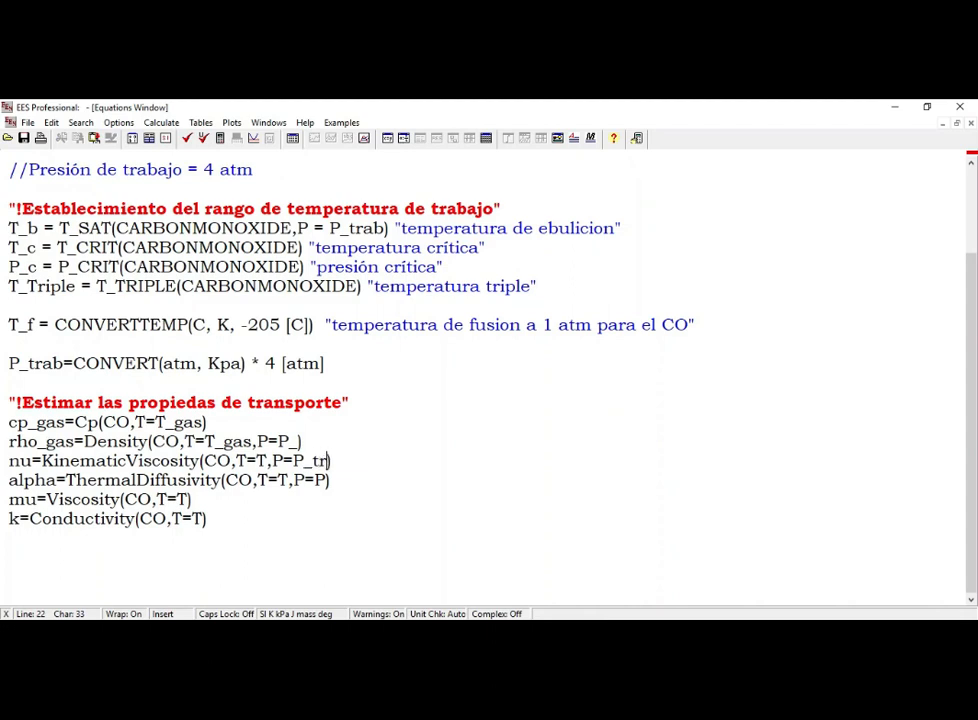
click(291, 443)
text(trab)
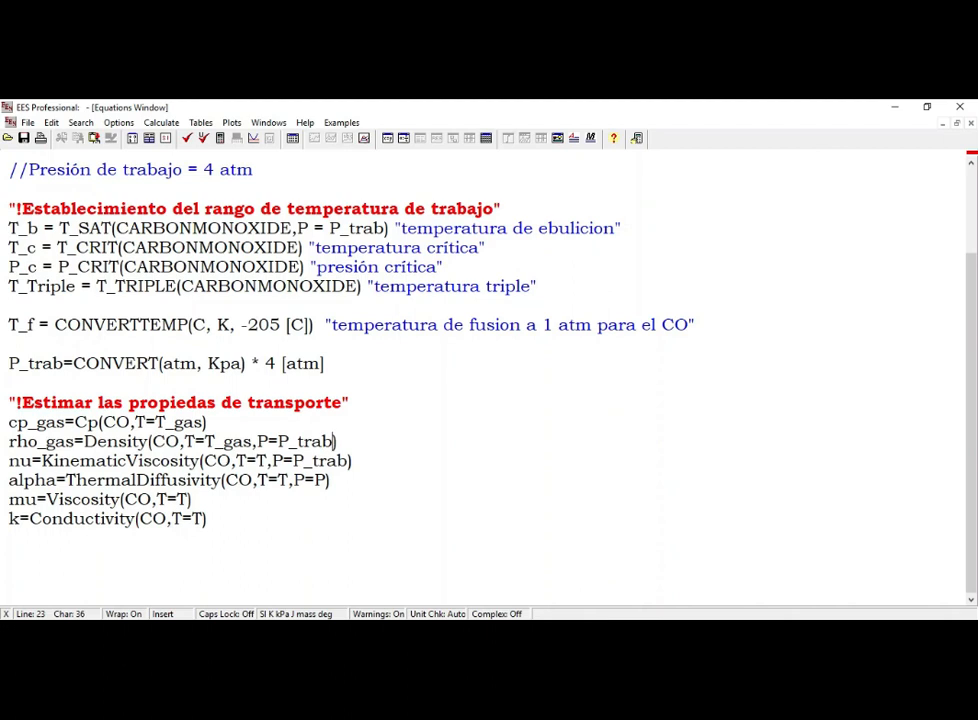
Set the temperature argument to T_gas in the kinematic viscosity and thermal diffusivity equations, and the diffusivity's pressure argument to P_trab
double_click(264, 461)
text(T_gas)
click(285, 482)
text(:)
key(BackSpace)
text(_)
click(328, 482)
click(367, 486)
click(447, 585)
click(341, 541)
click(362, 480)
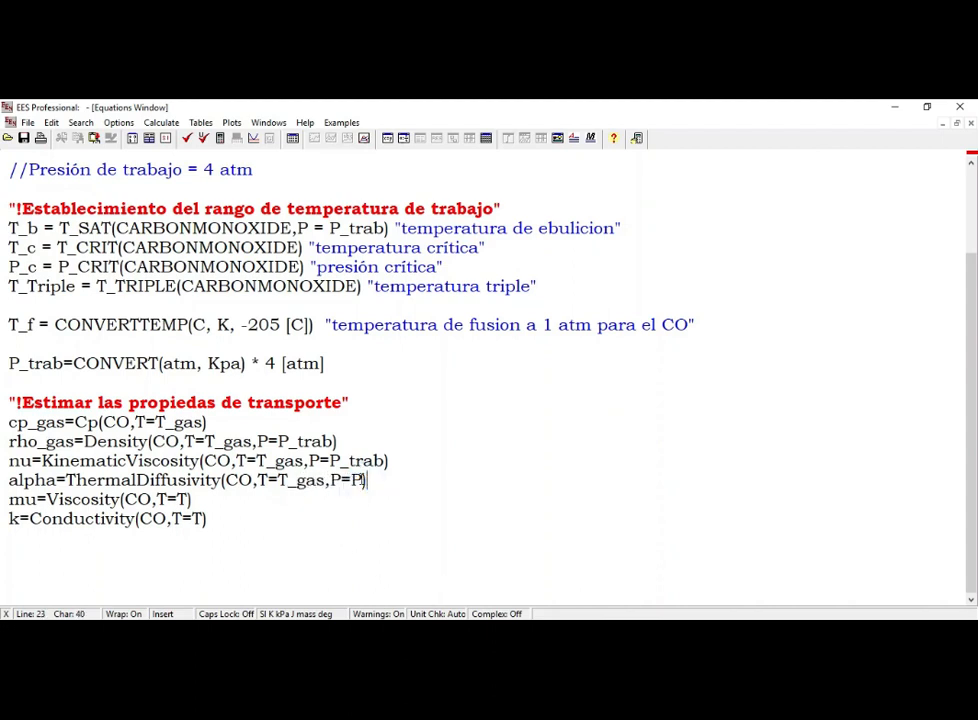
click(362, 480)
text(_trab)
Set the temperature argument to T_gas in the dynamic viscosity and thermal conductivity equations
text(_ga)
text(s)
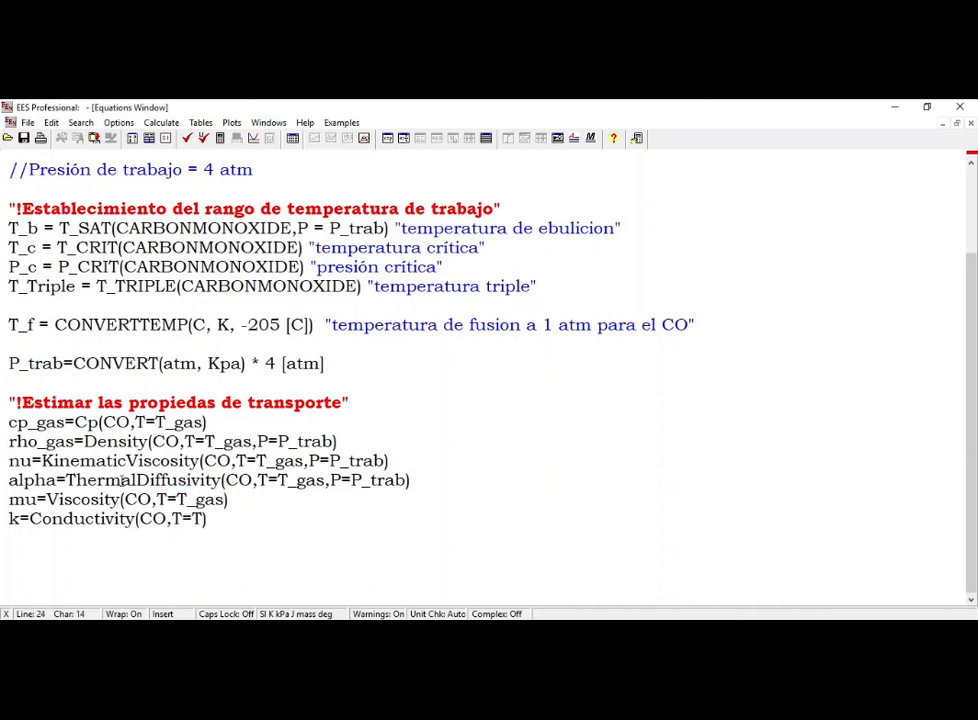
click(200, 519)
text(_gas)
Rename the variables alpha, nu, mu and k to alpha_gas, nu_gas, mu_gas and k_gas, and add blank lines below the equations
click(103, 497)
click(53, 480)
text(_gas)
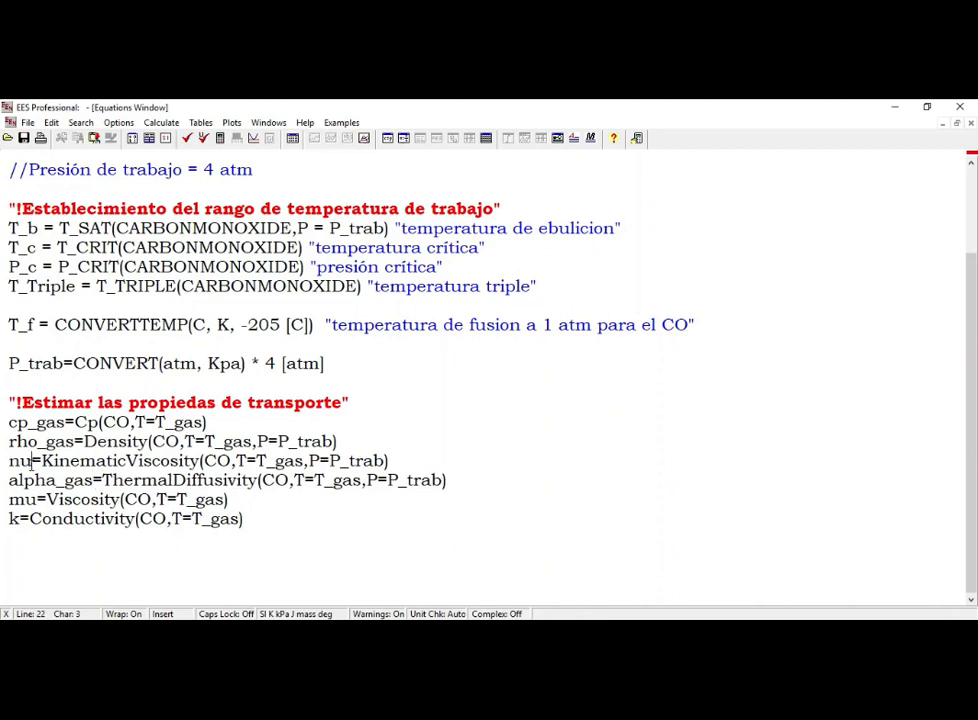
text(_gas)
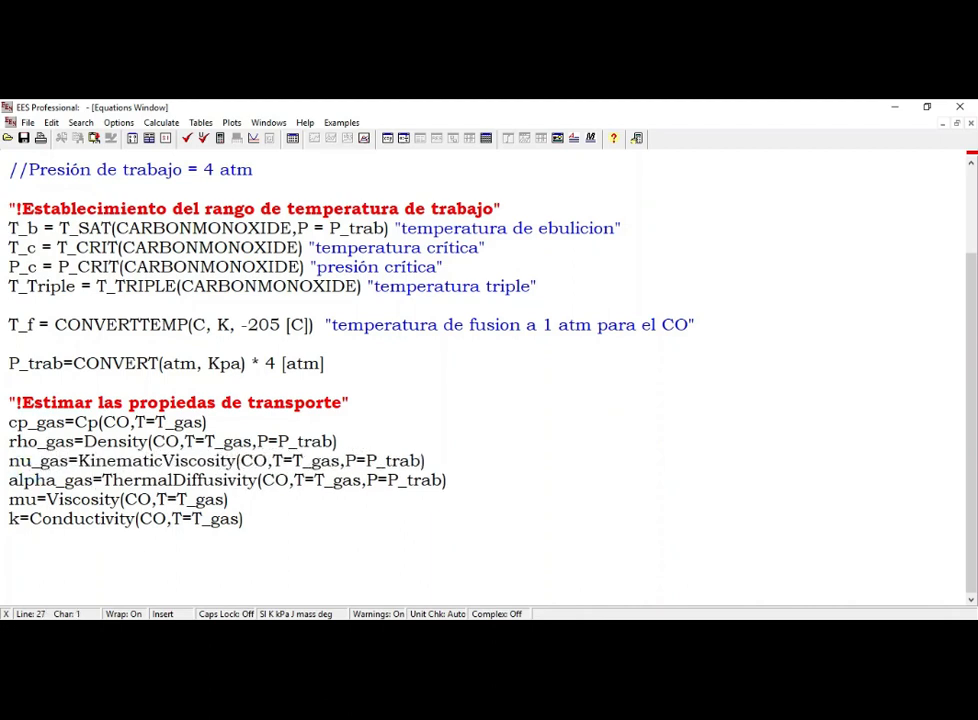
click(68, 500)
text(_gas)
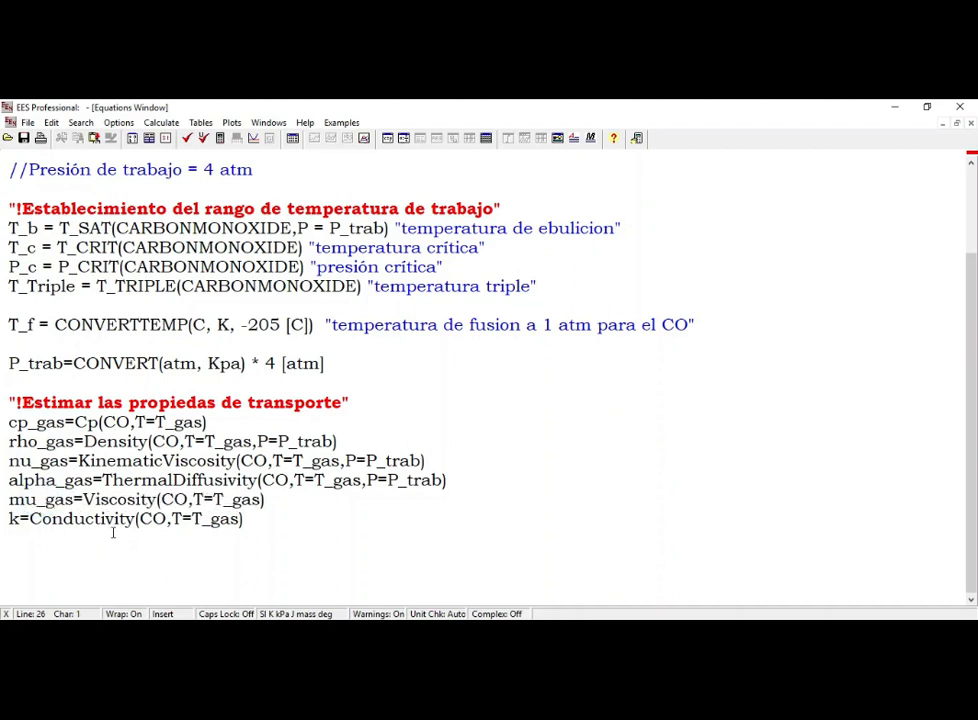
click(18, 519)
text(_gas)
click(327, 519)
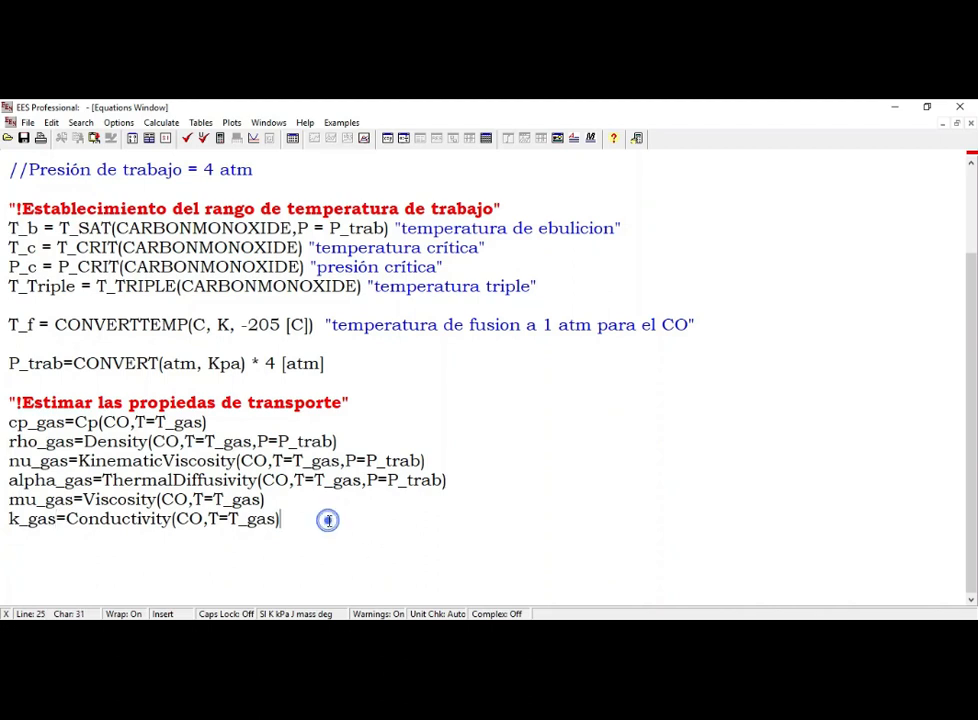
key(Return)
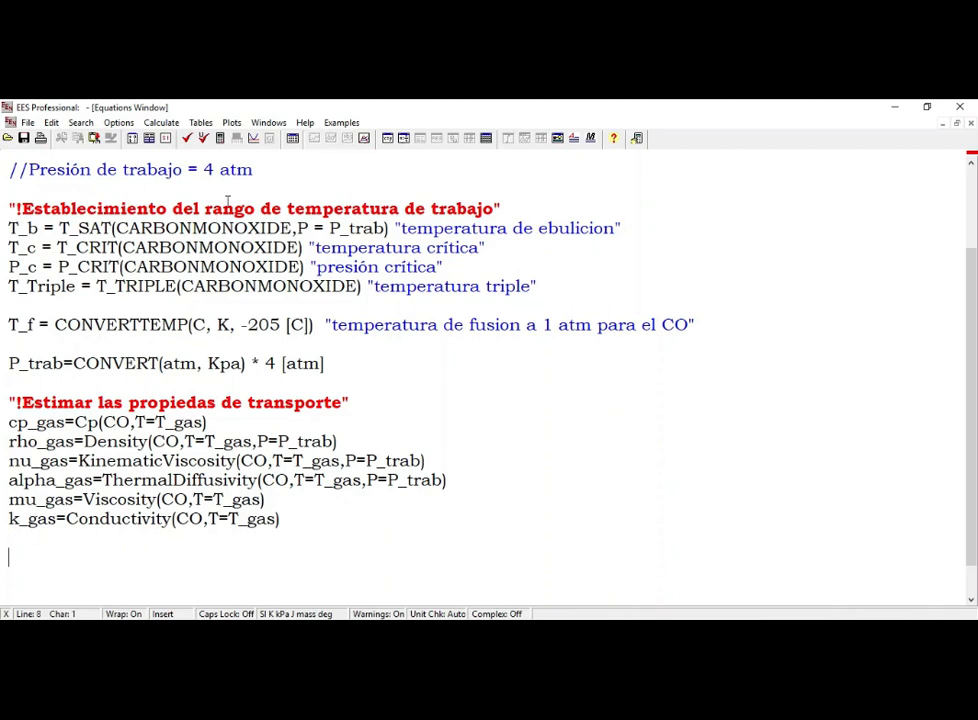
Check the equations for syntax errors, run the unit check, and read its maximized report before closing it
click(188, 143)
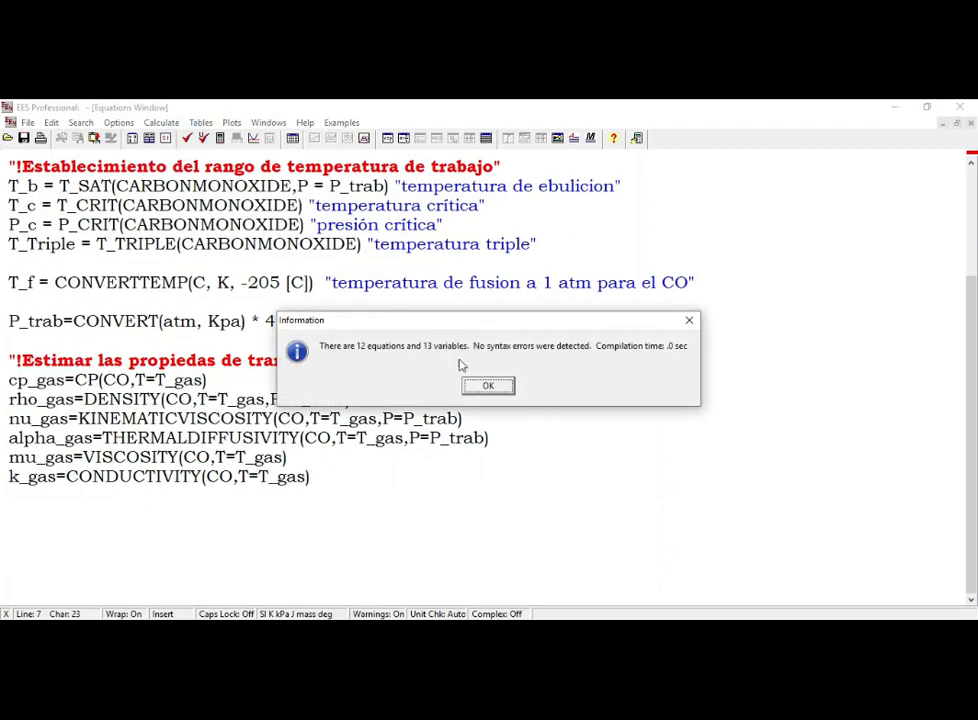
click(482, 386)
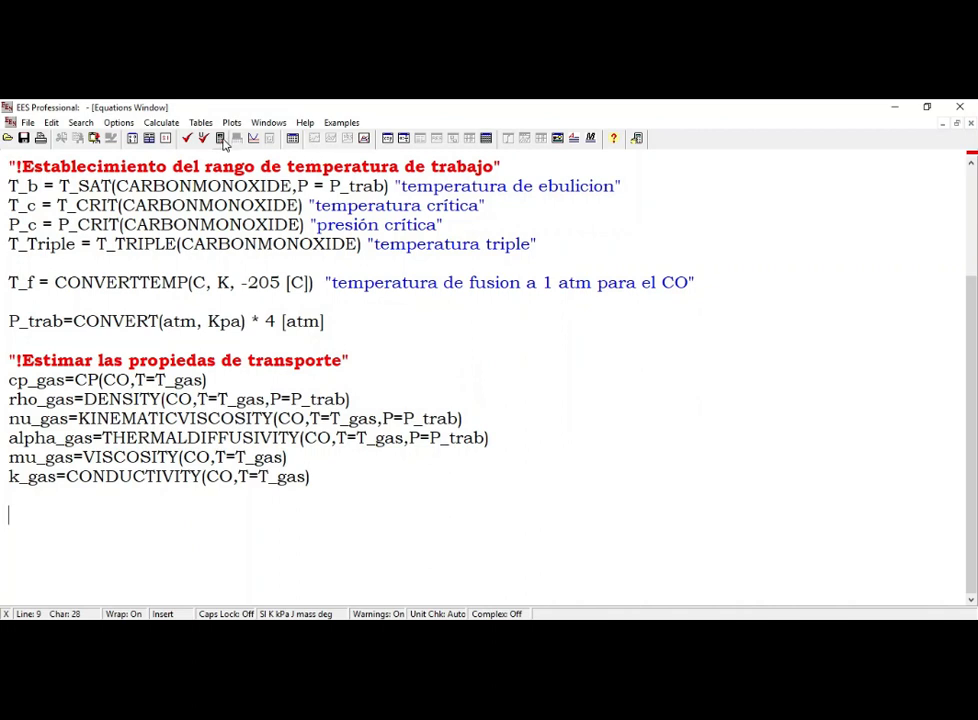
click(204, 138)
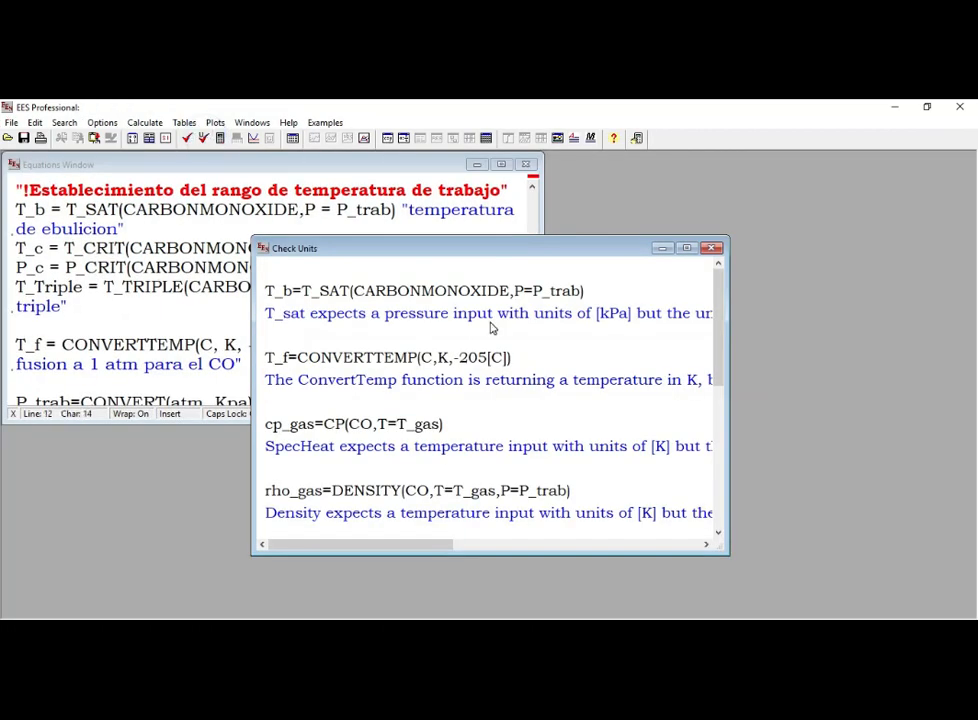
click(688, 249)
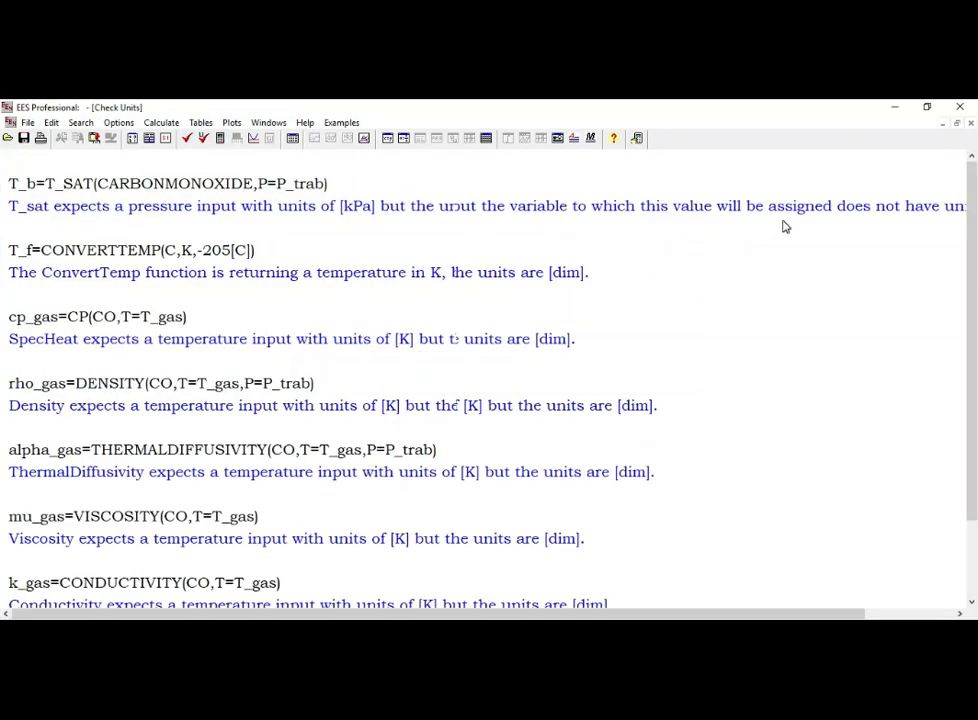
click(971, 123)
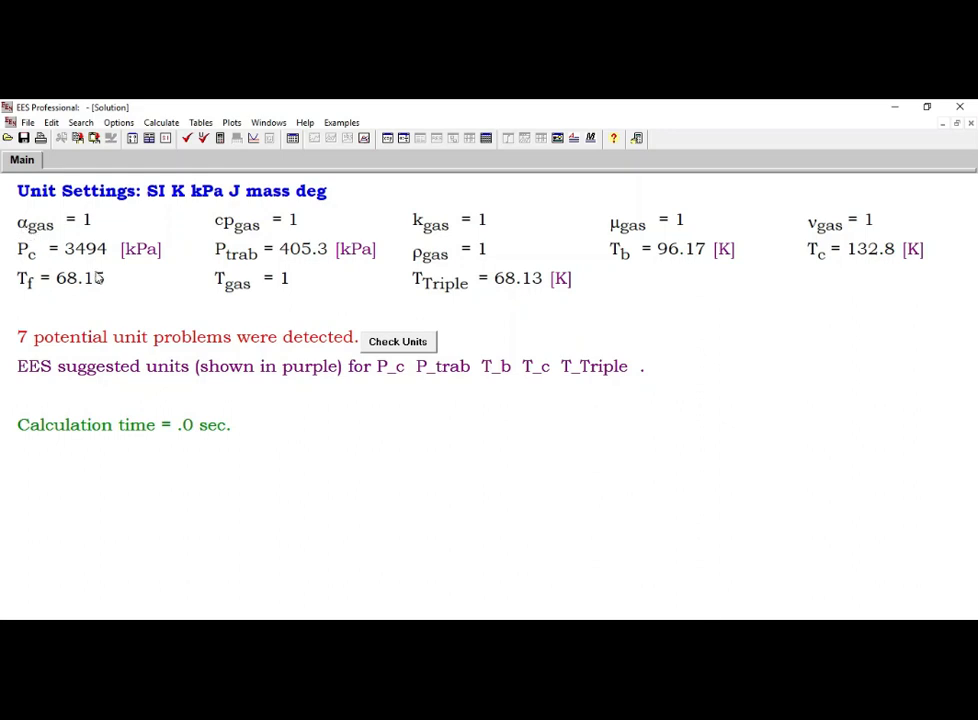
Set the units of alpha_gas to m2s in the solution results
click(98, 221)
double_click(98, 221)
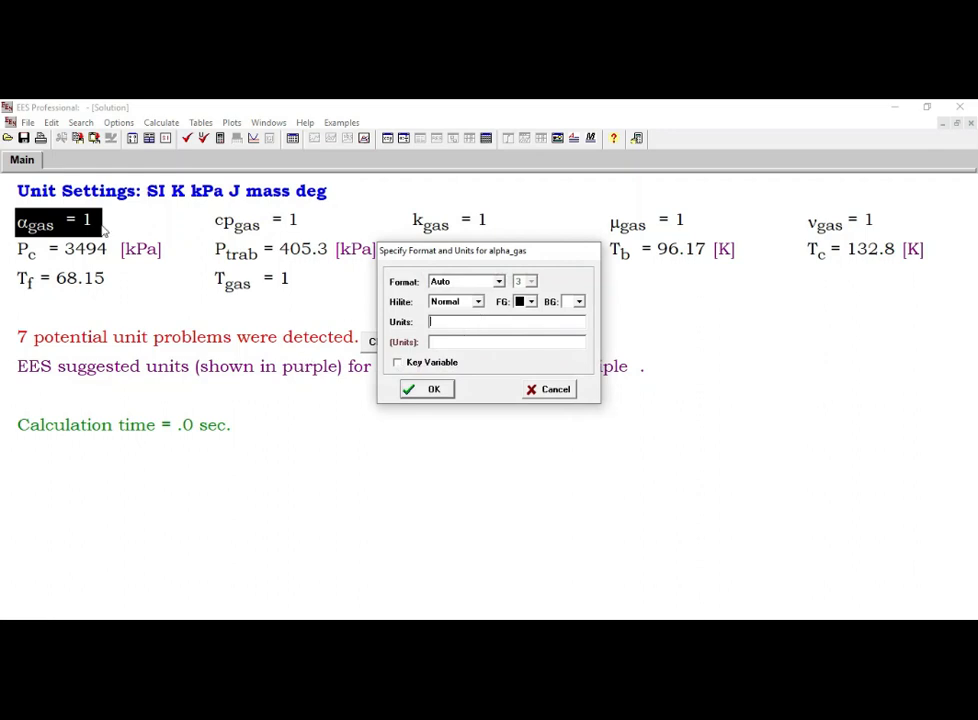
click(467, 321)
click(433, 389)
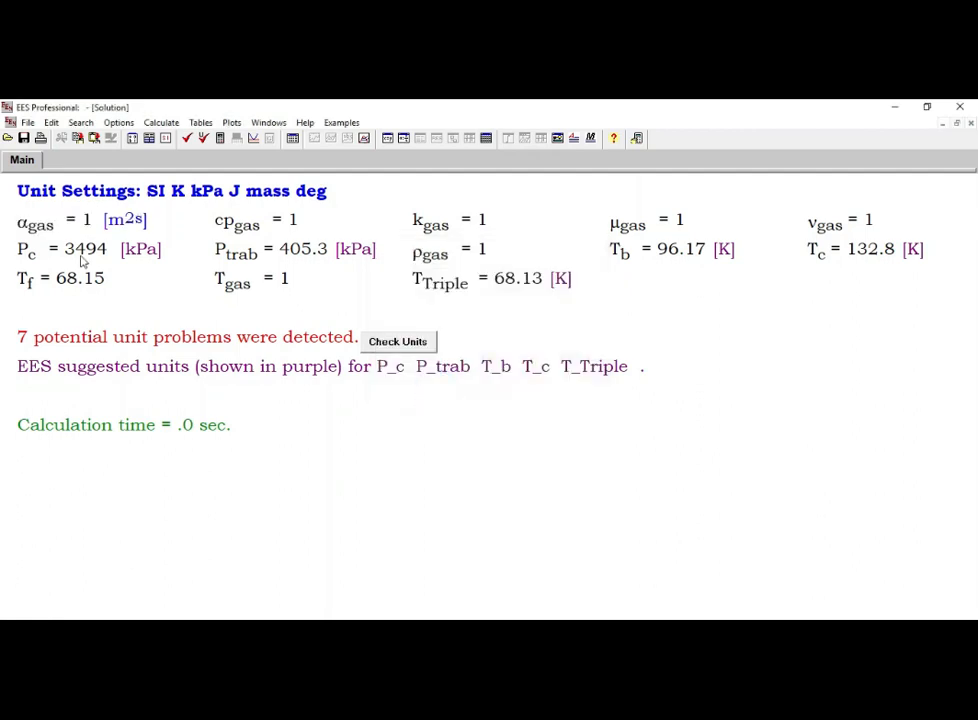
click(145, 223)
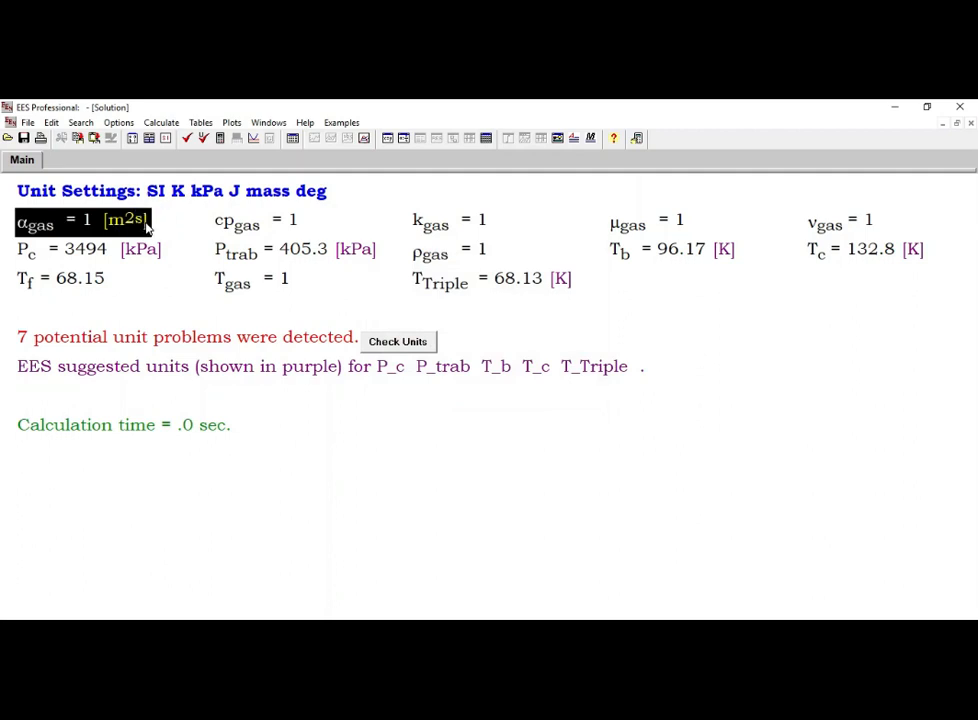
Set the units of the melting temperature T_f to K
click(136, 279)
click(109, 282)
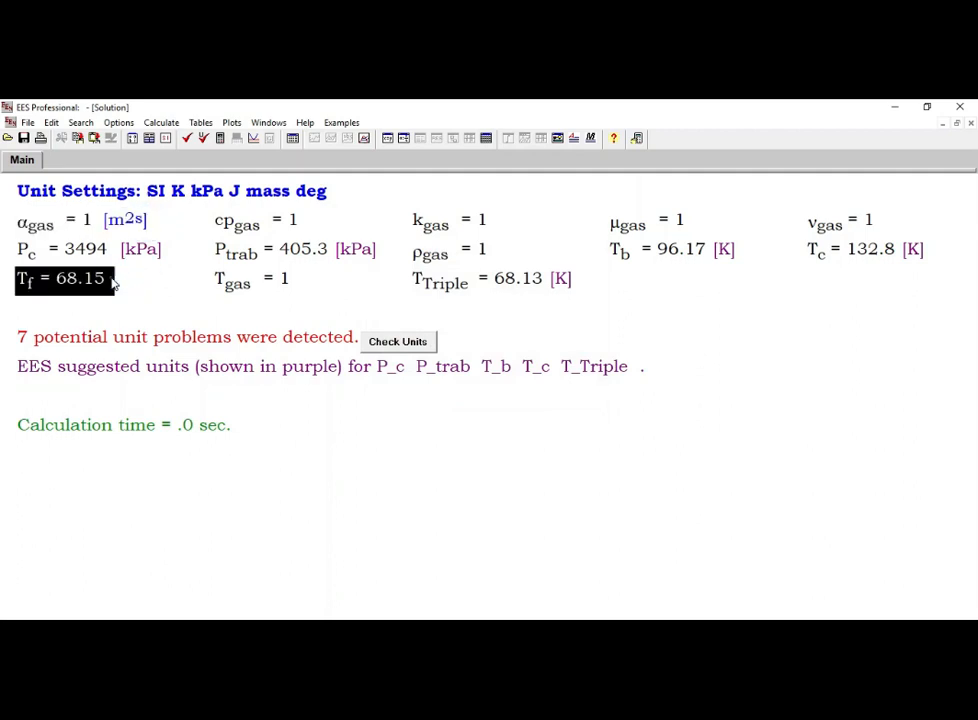
double_click(109, 282)
click(433, 322)
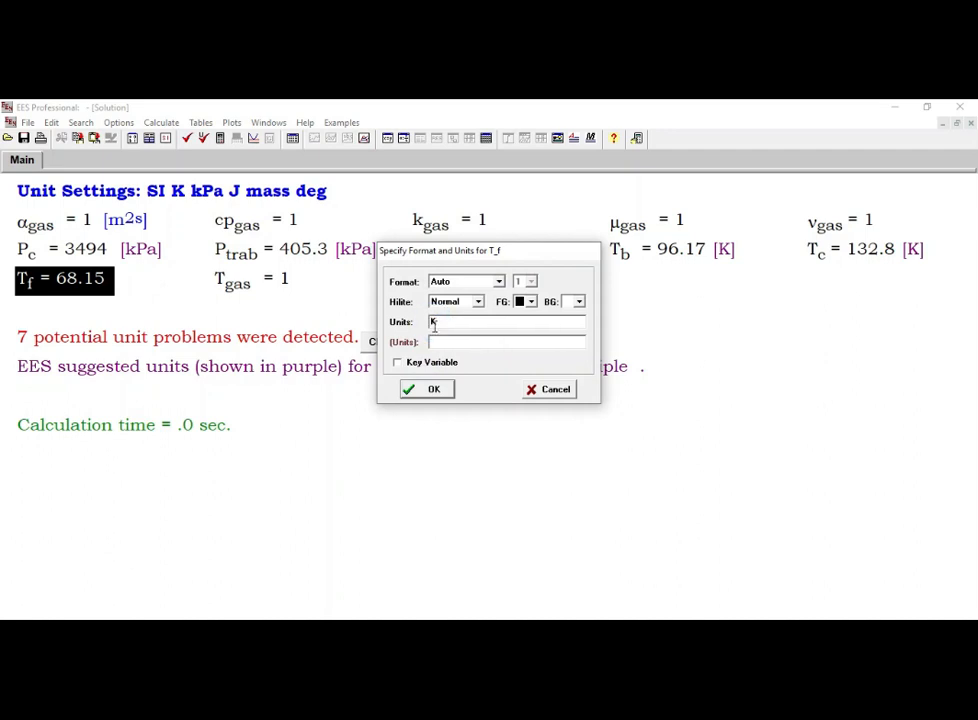
click(435, 390)
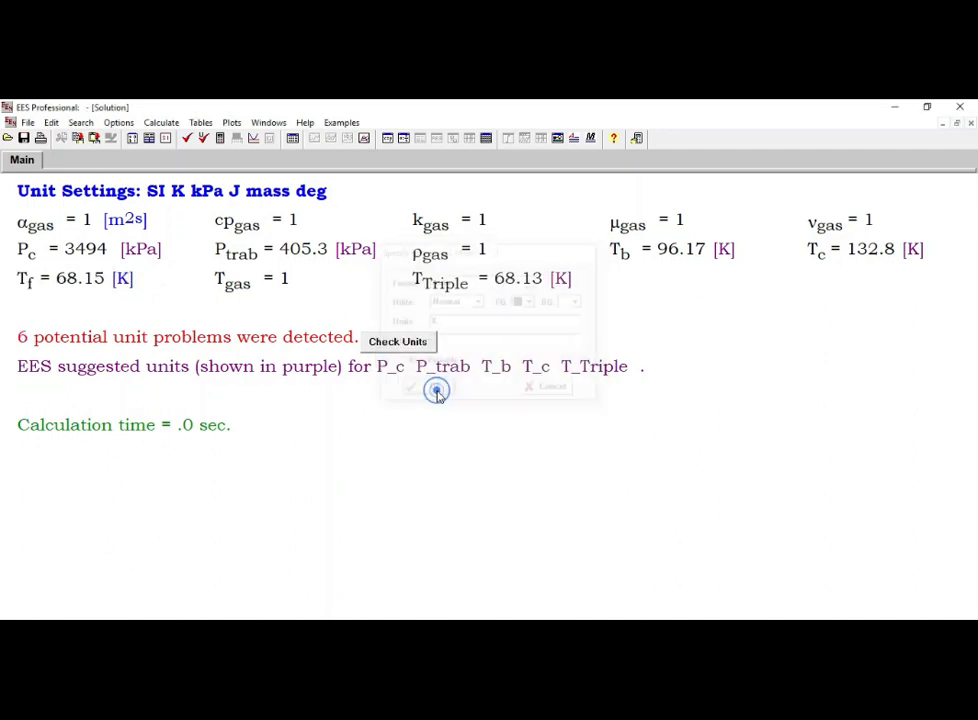
Set the units of the specific heat cp_gas to J/Kg*K
click(299, 220)
double_click(300, 222)
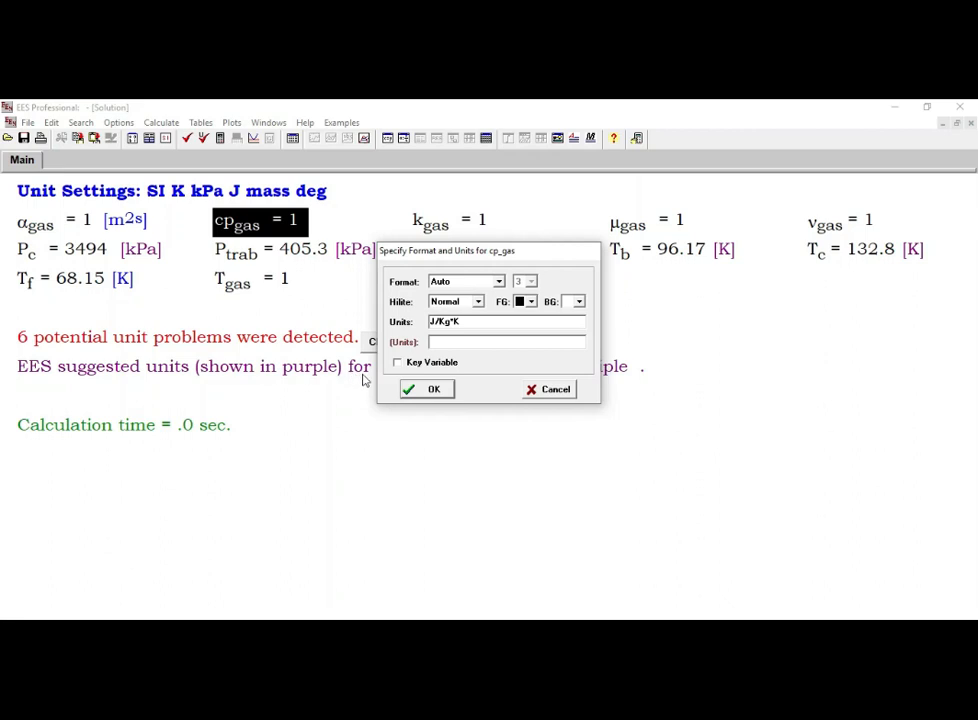
click(424, 389)
click(329, 272)
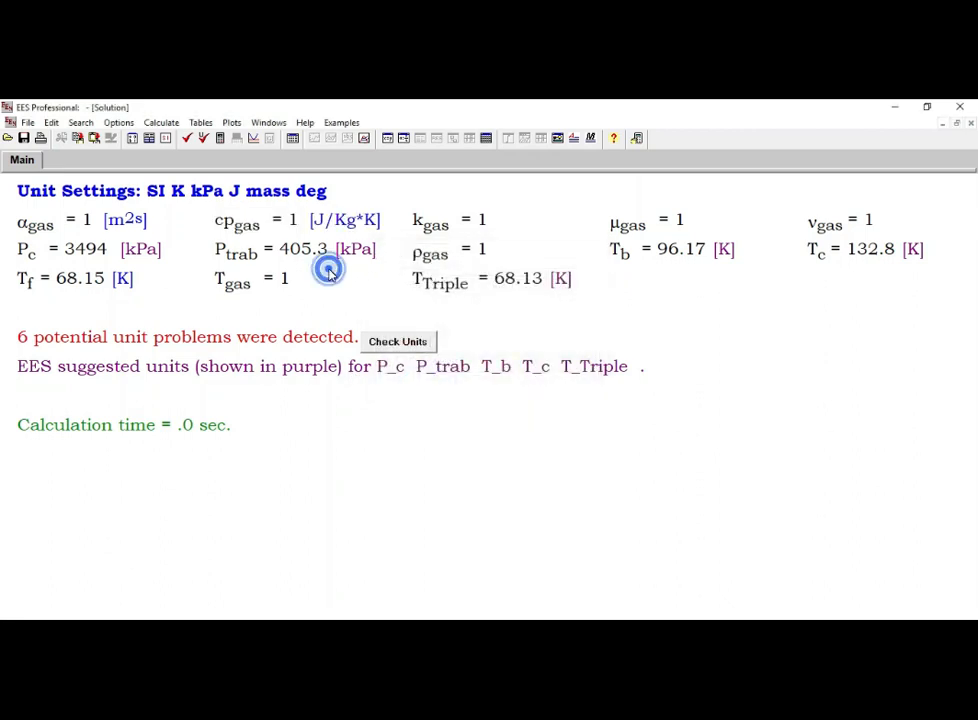
Set the units of the gas temperature T_gas to K
double_click(302, 284)
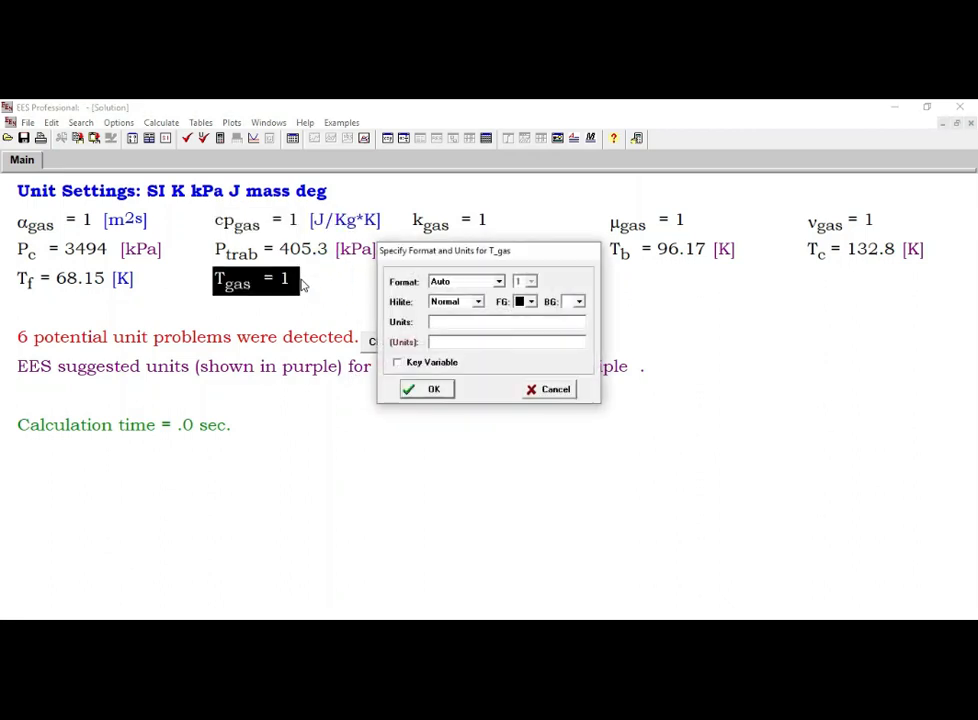
click(440, 325)
text(K)
click(428, 390)
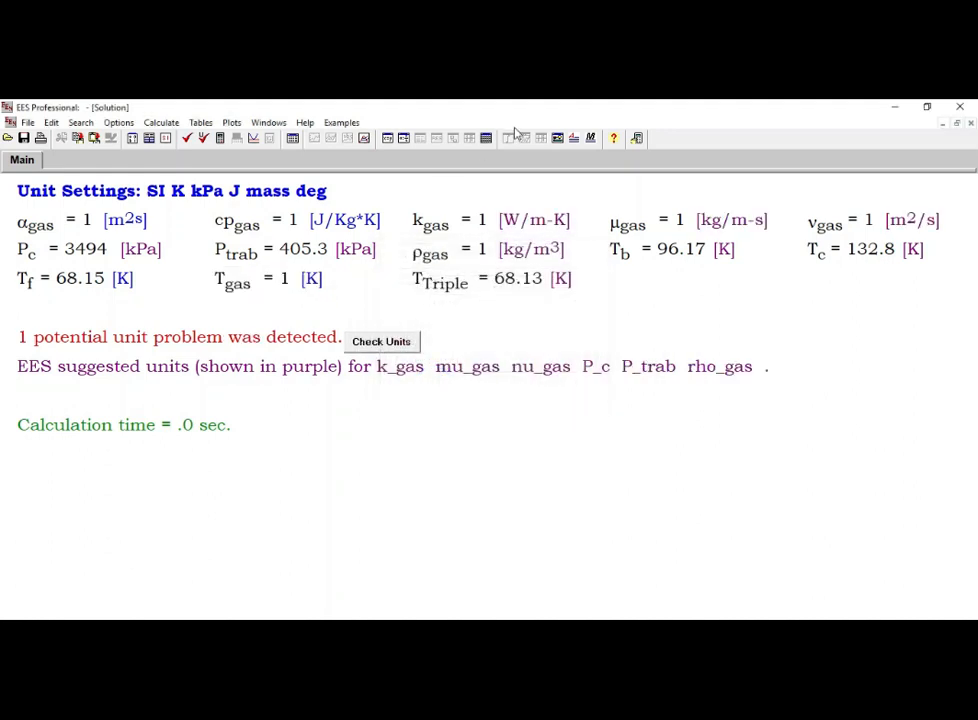
Change the units of the thermal conductivity k_gas to J/s*m*K
double_click(546, 218)
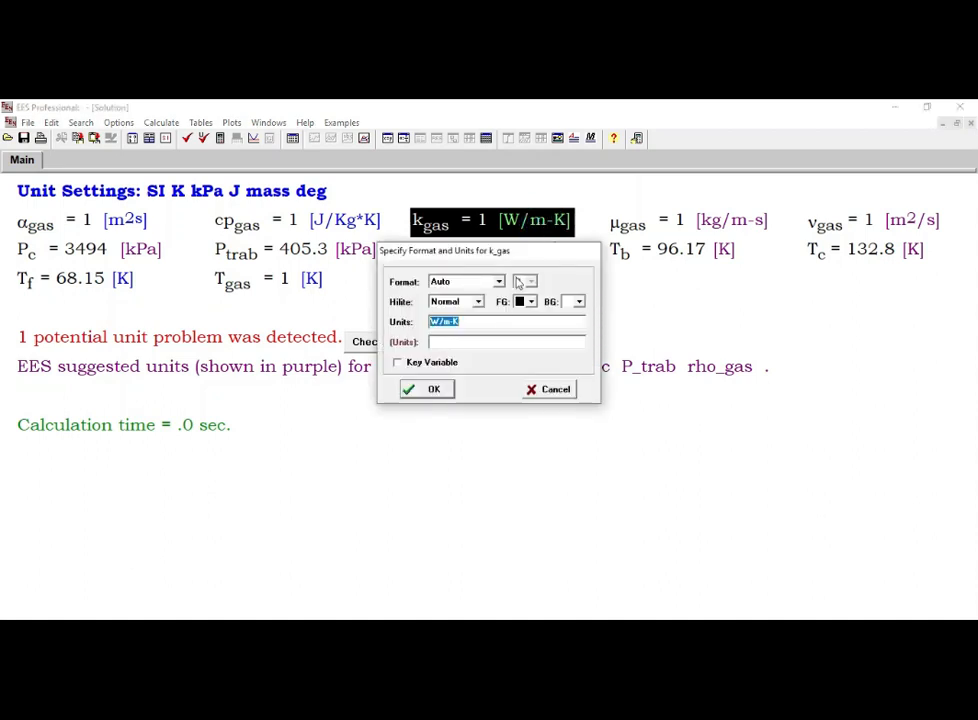
click(439, 322)
key(BackSpace)
text(J)
click(441, 324)
text(s*m*)
click(457, 322)
key(BackSpace)
text(*)
click(420, 389)
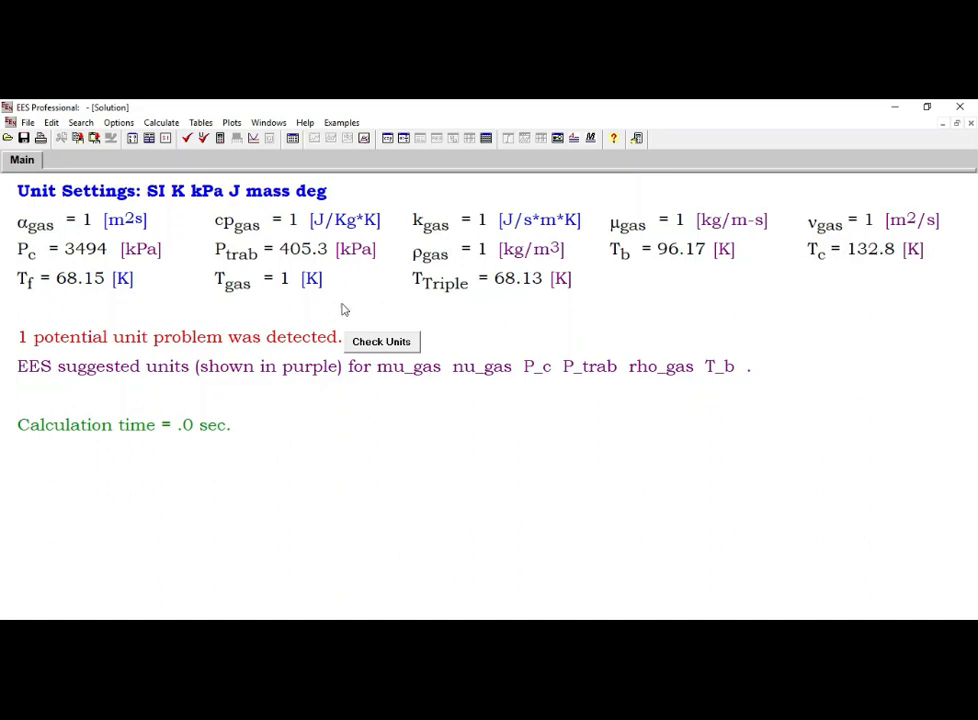
Examine the melting, triple-point and boiling temperatures T_f, T_Triple and T_b in the solution results
click(72, 279)
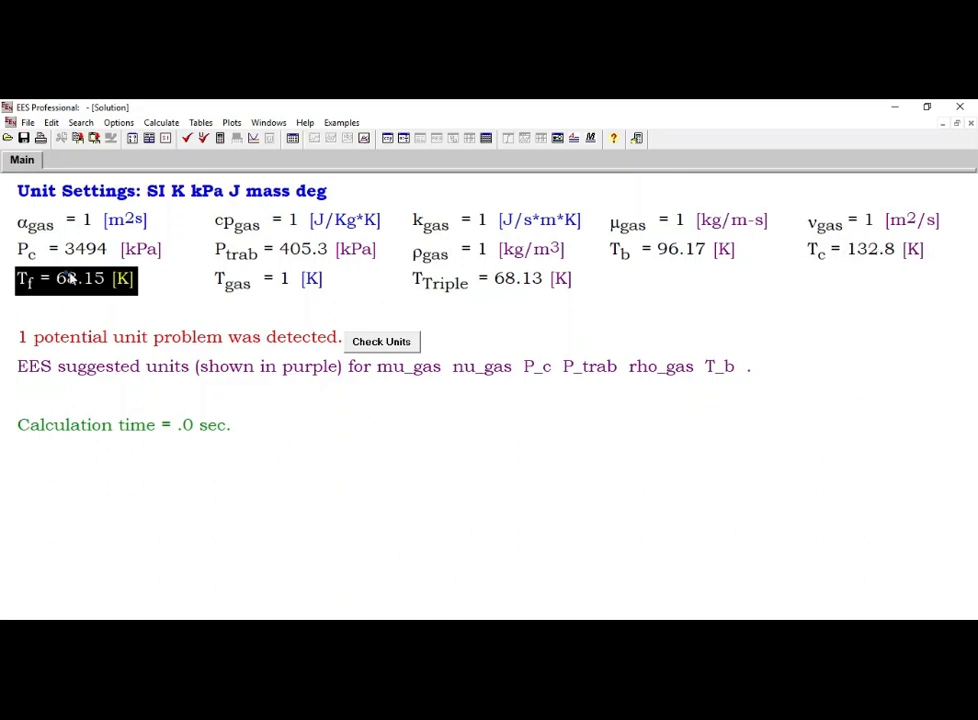
click(495, 279)
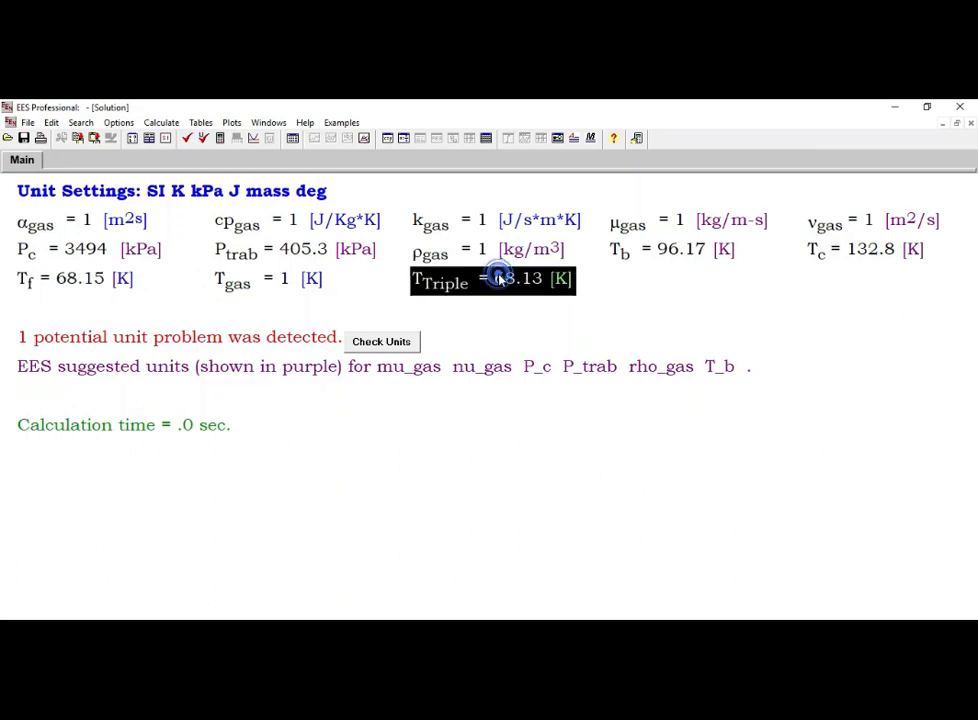
click(668, 252)
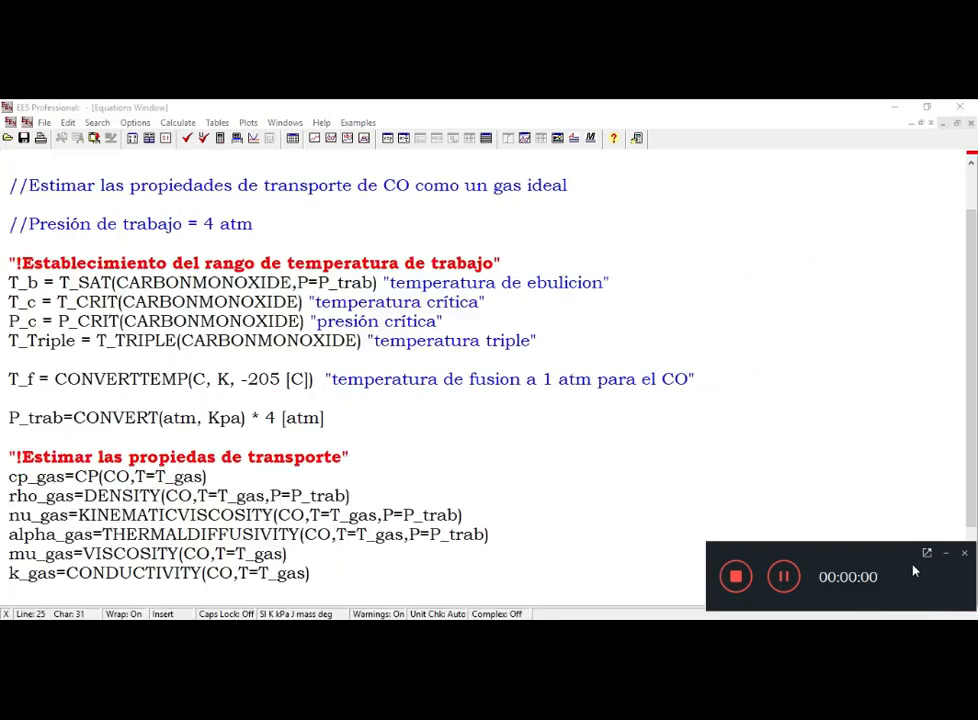
click(947, 556)
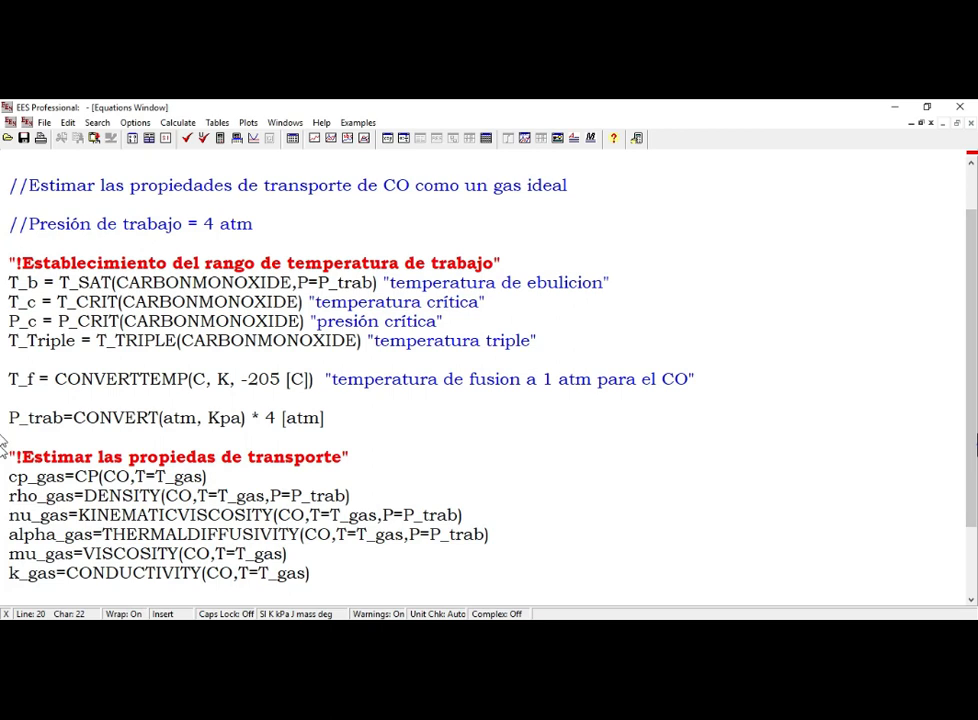
scroll(961, 327, up, 1)
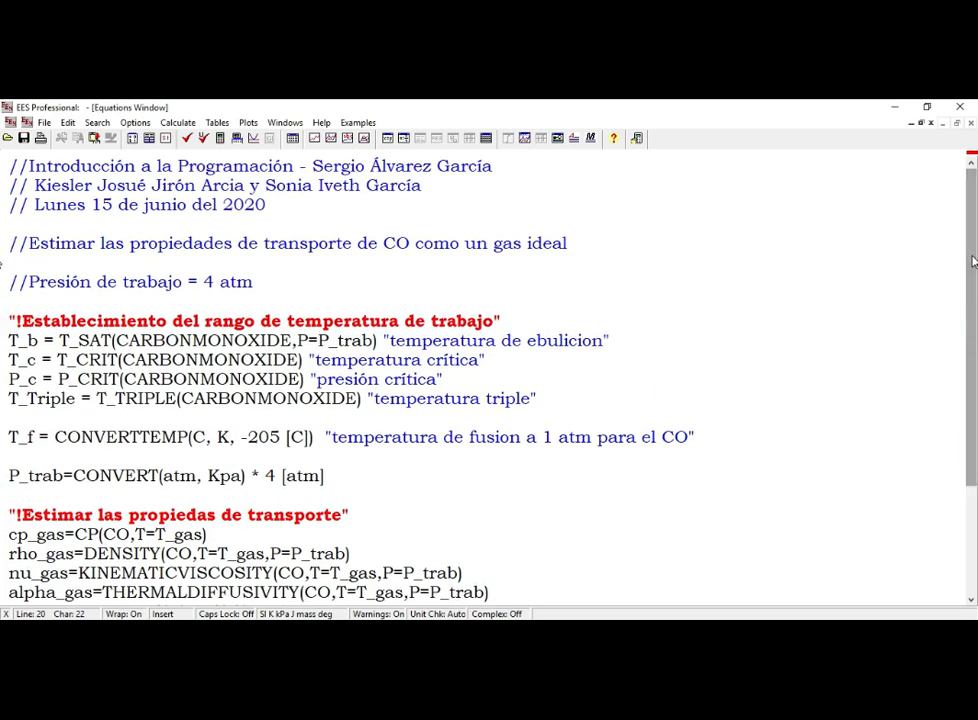
scroll(972, 260, down, 2)
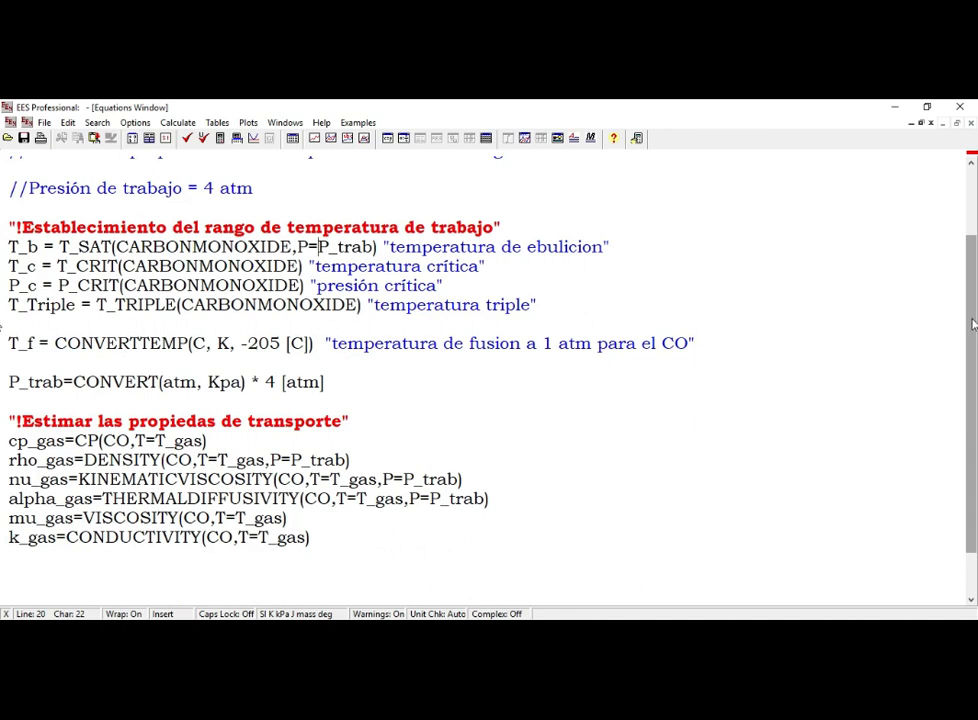
scroll(968, 320, down, 1)
scroll(954, 351, up, 2)
click(252, 185)
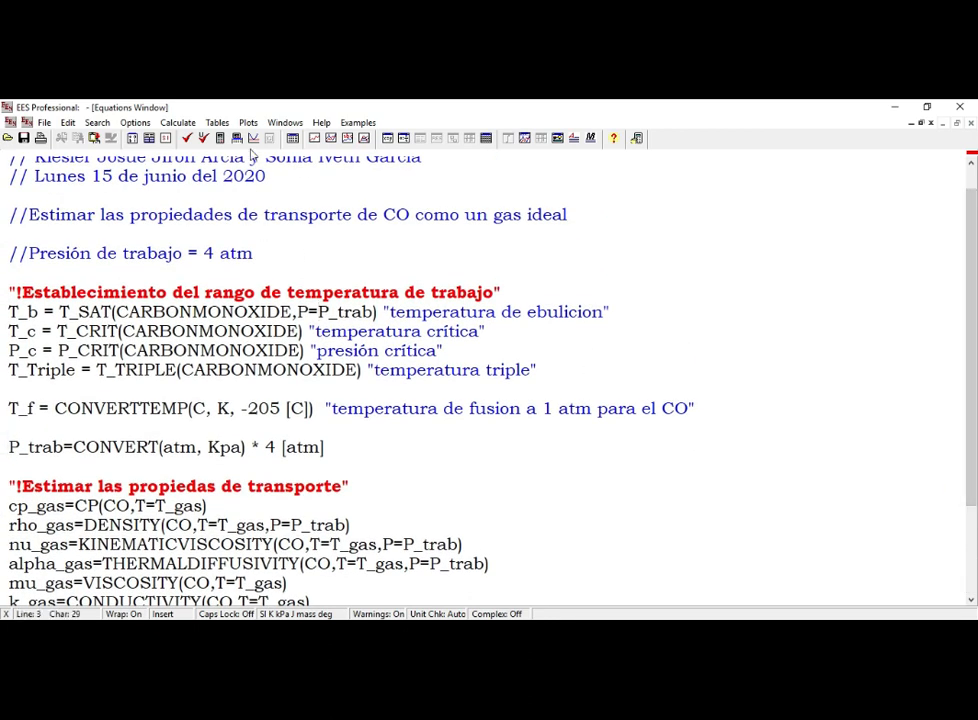
click(217, 122)
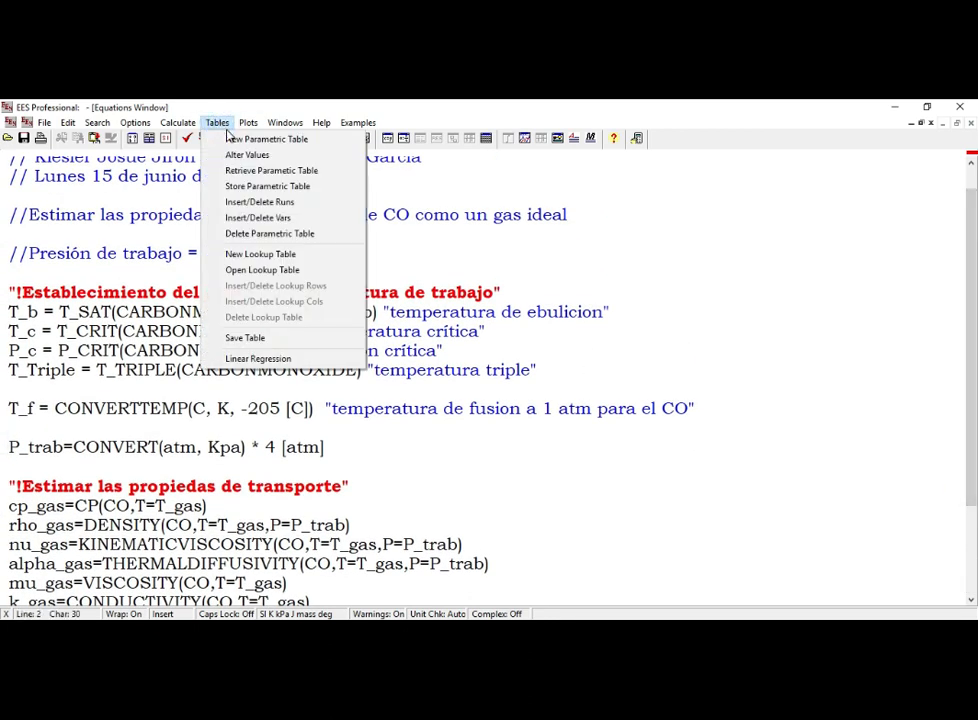
click(245, 155)
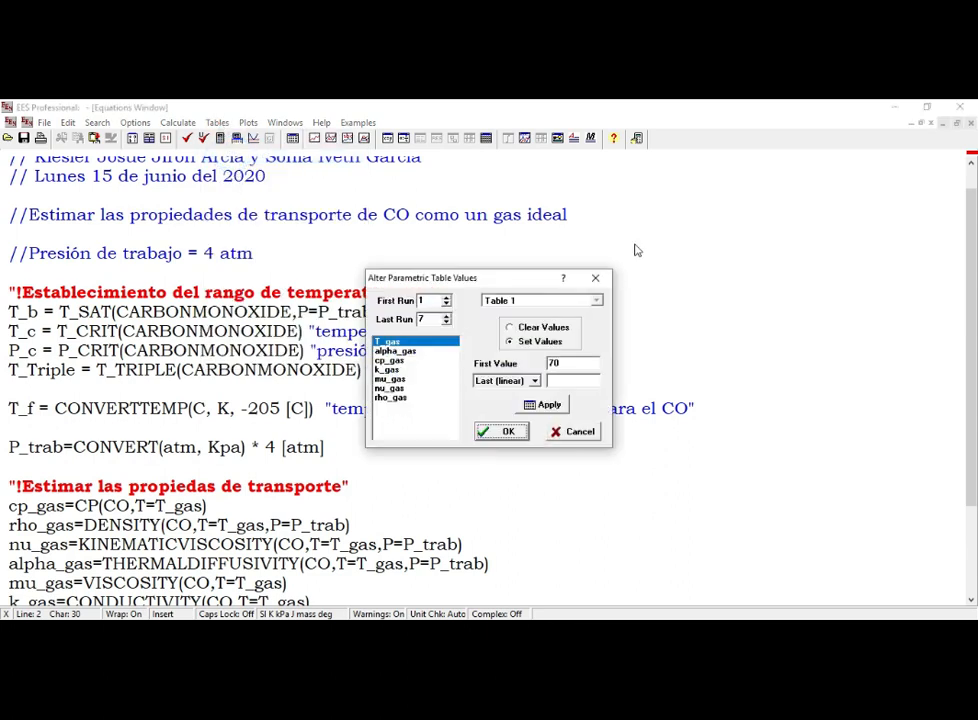
click(595, 278)
Start a new parametric table with 10 runs and add T_gas as its first variable
click(215, 122)
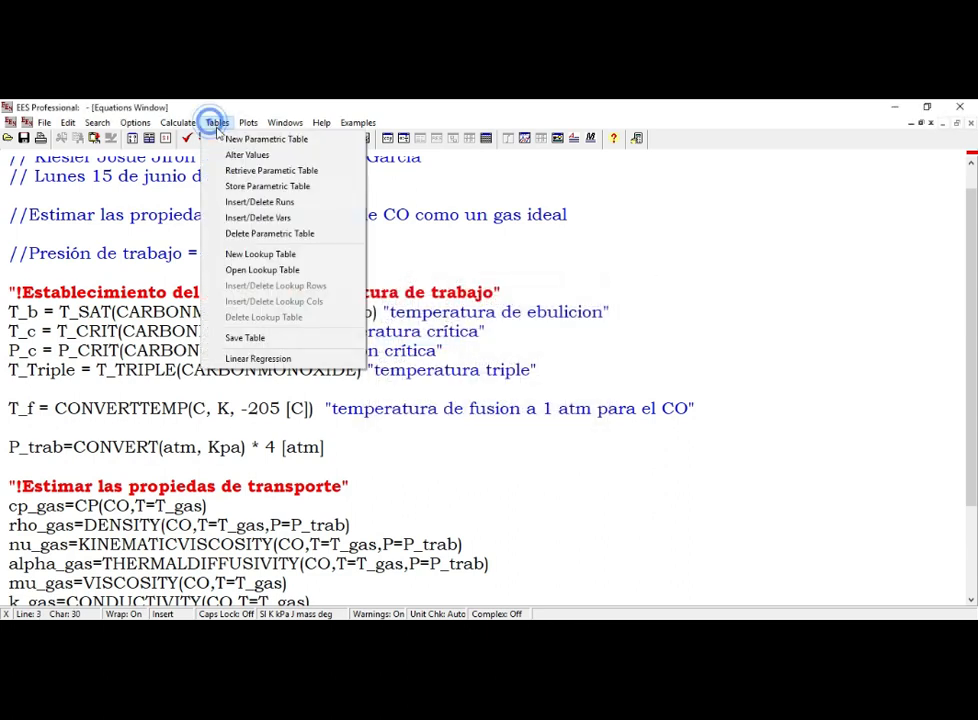
click(216, 139)
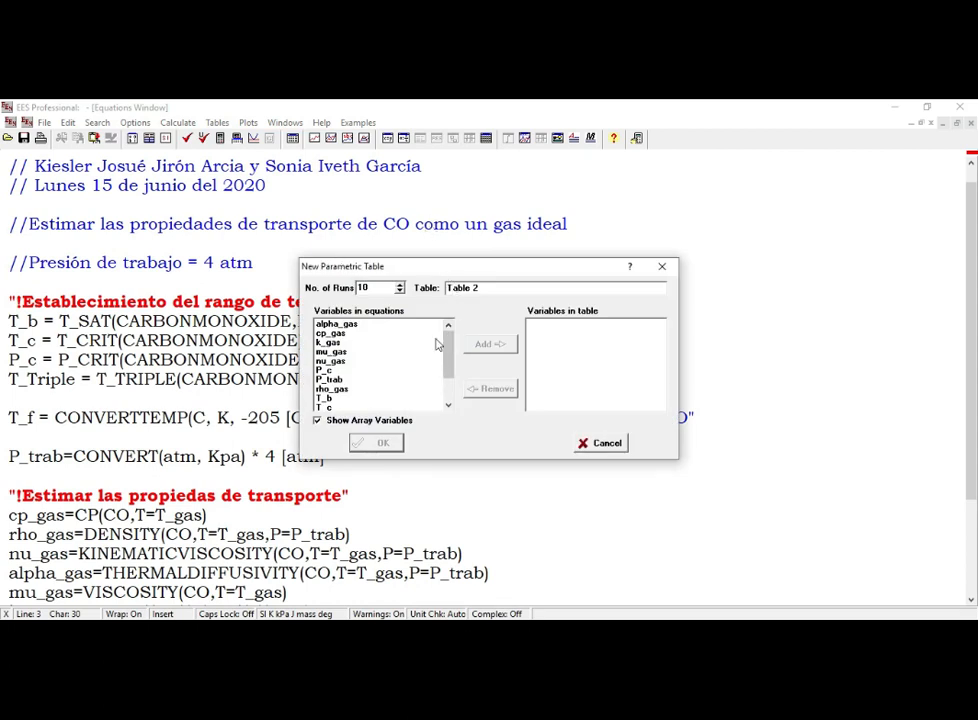
scroll(434, 343, down, 2)
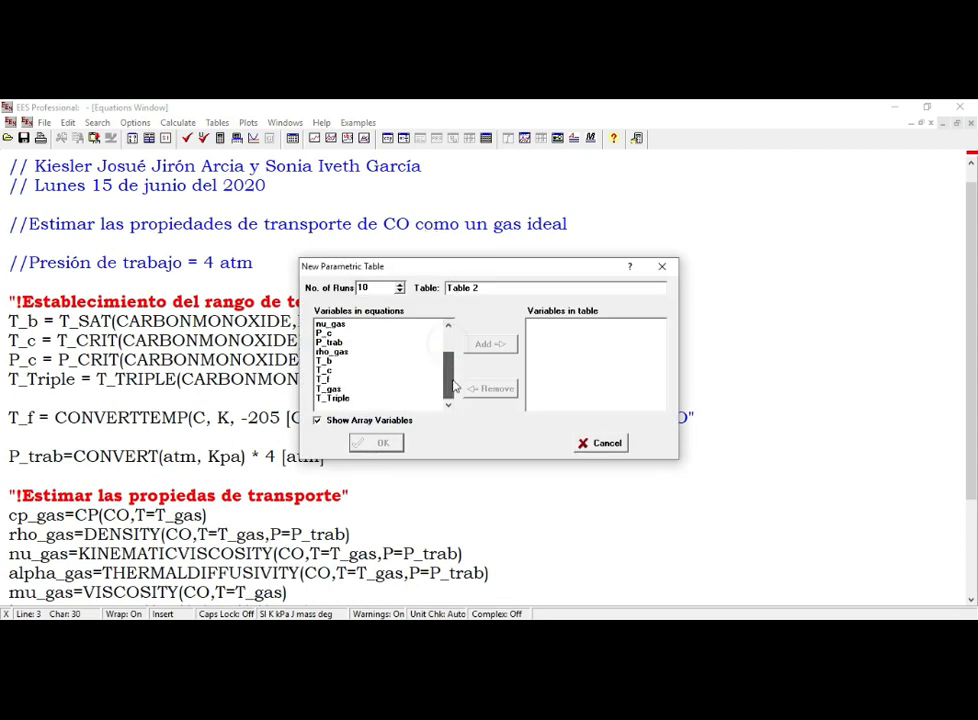
click(333, 392)
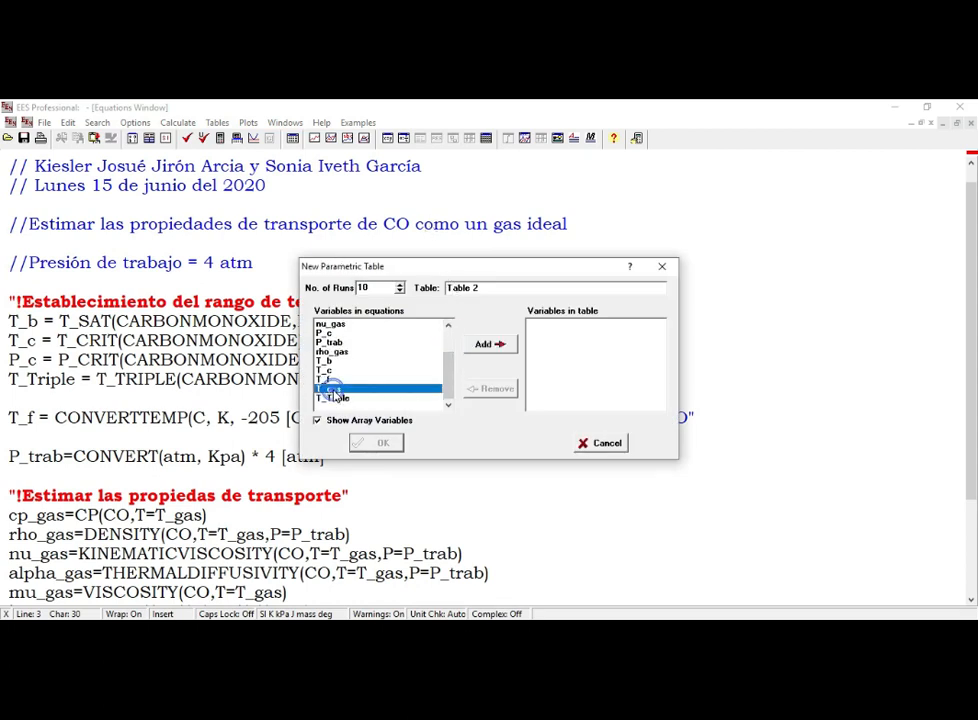
click(495, 345)
scroll(445, 368, up, 2)
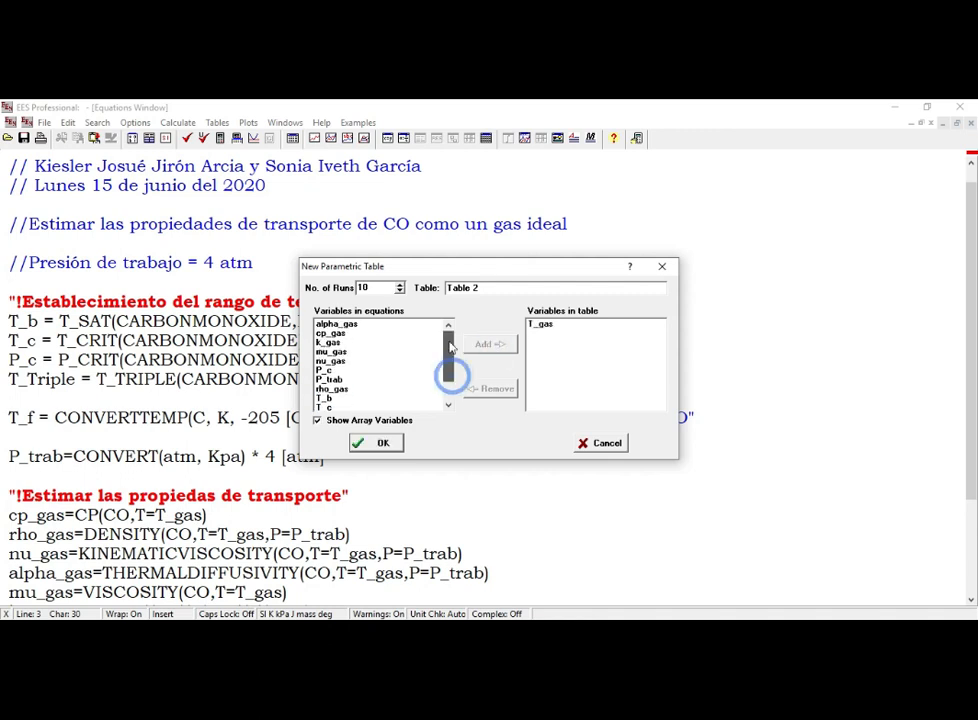
Add alpha_gas, cp_gas, k_gas, mu_gas, nu_gas and rho_gas to the new parametric table and create it
click(337, 325)
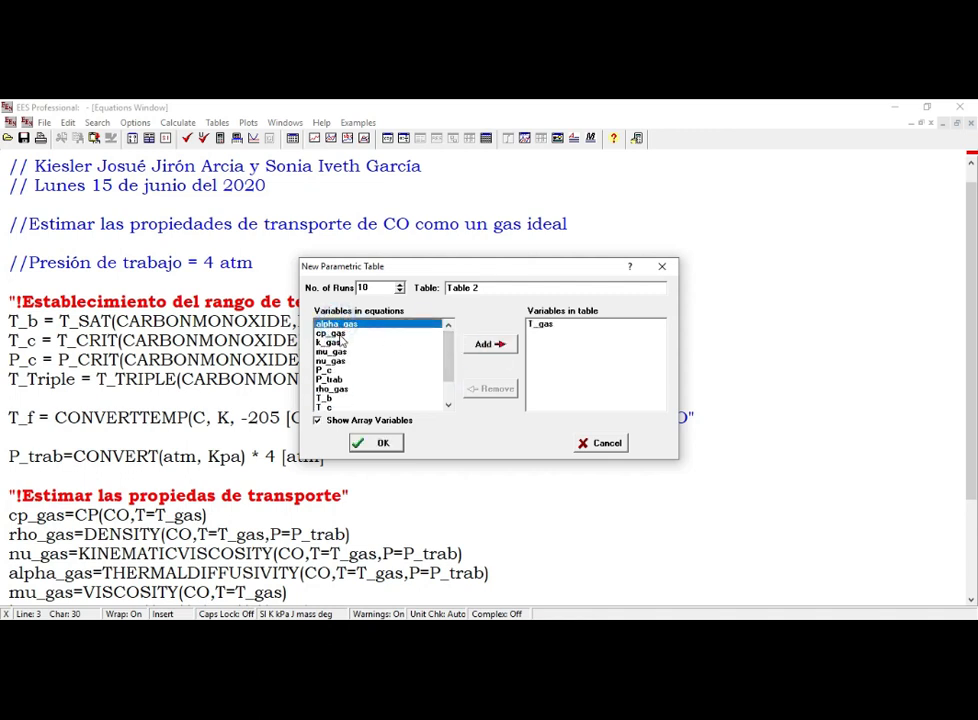
click(337, 334)
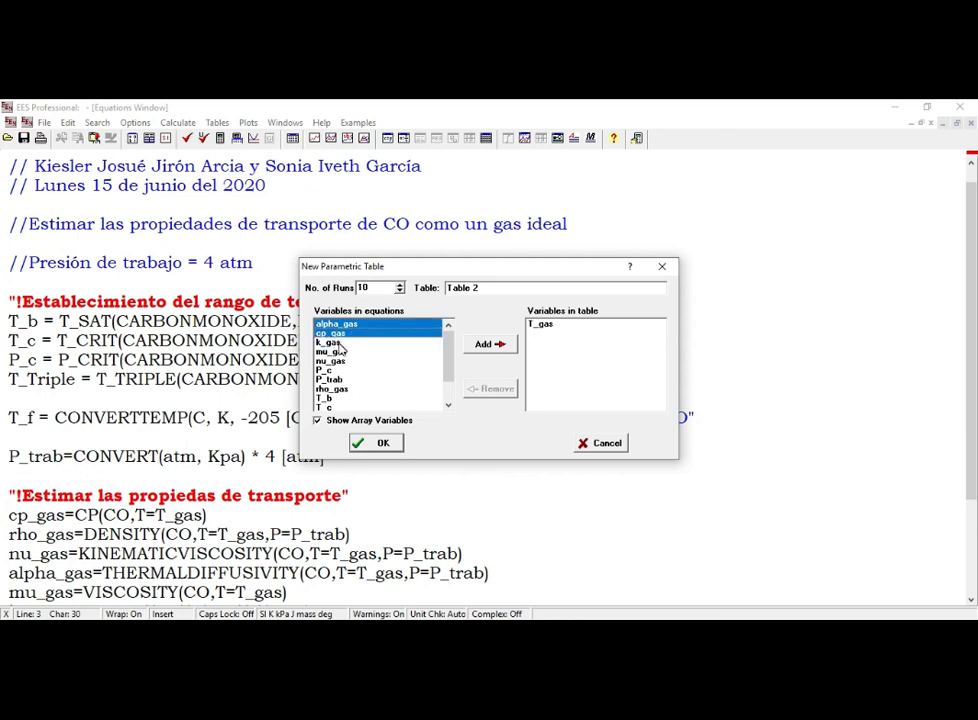
click(336, 343)
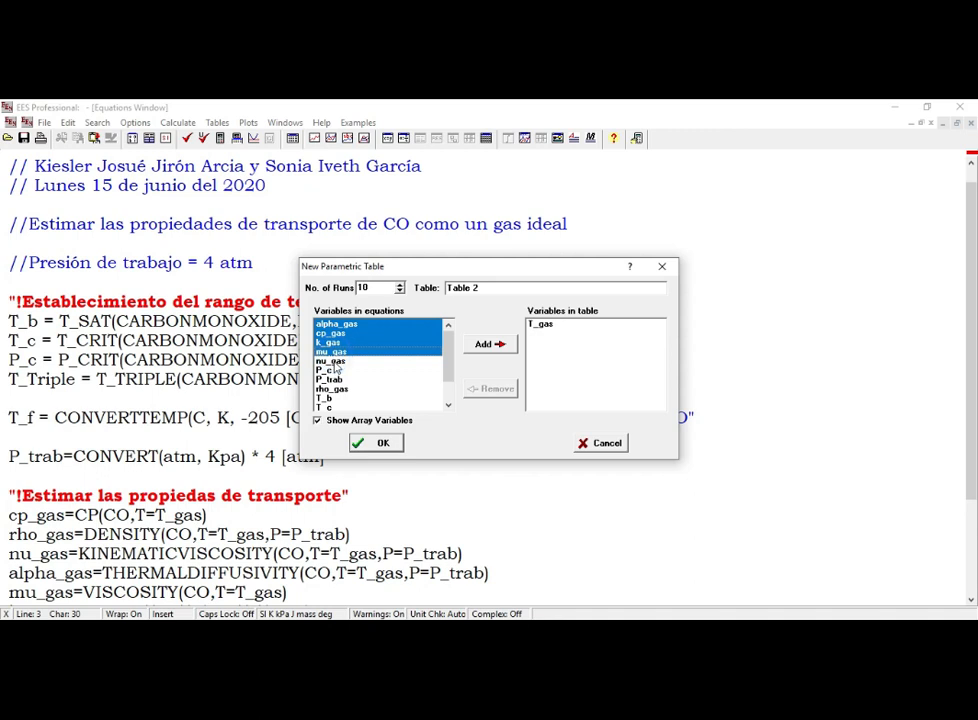
click(333, 361)
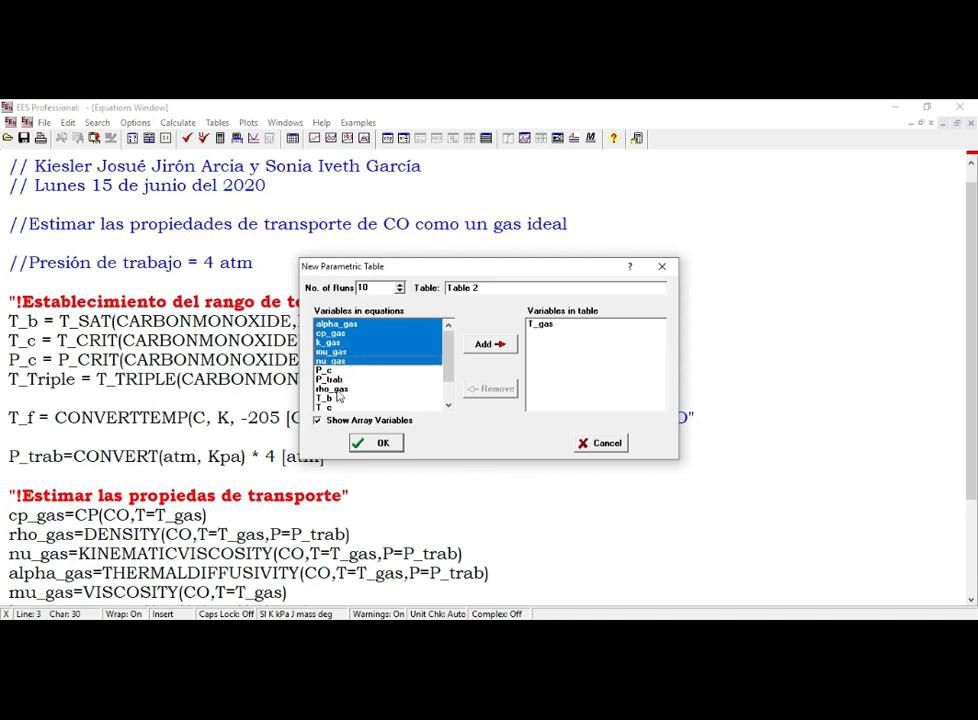
click(338, 389)
click(490, 344)
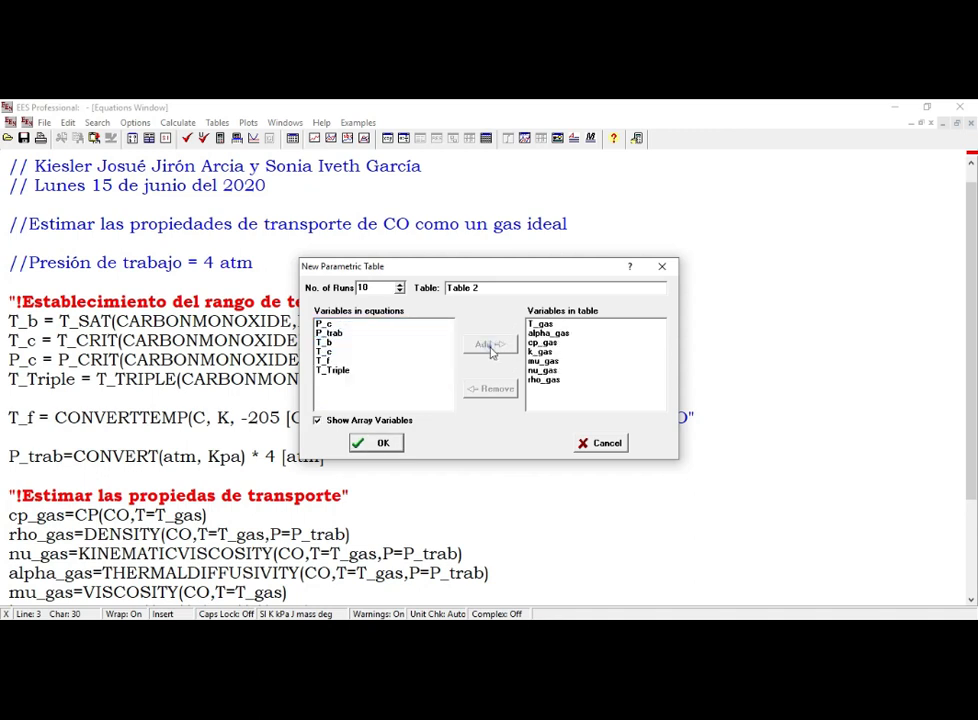
click(382, 447)
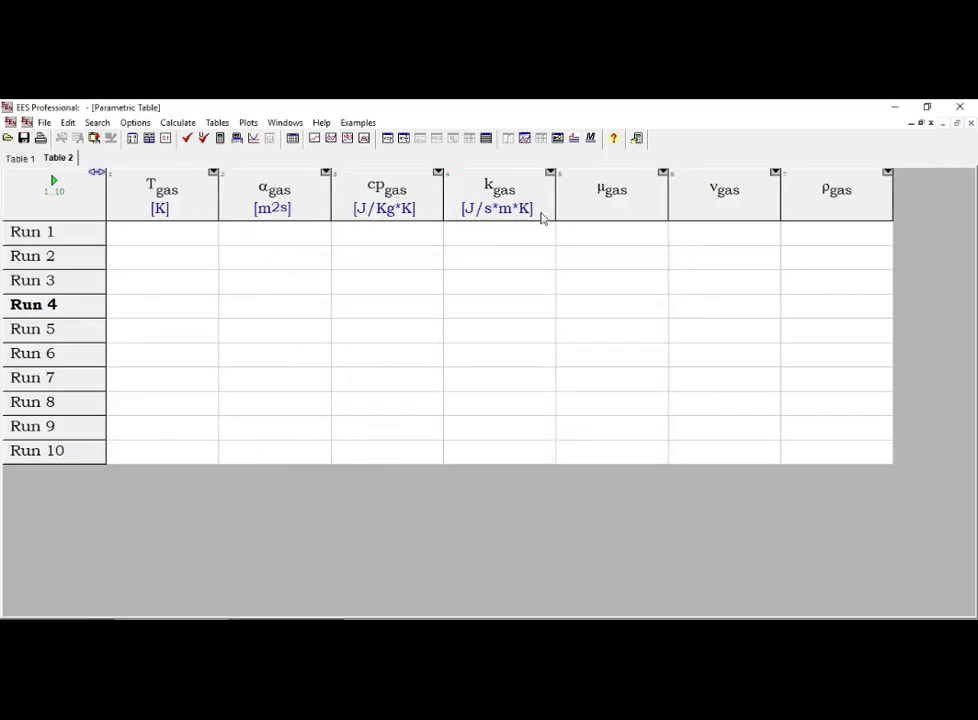
Fill rows 1 to 10 of the T_gas column with values starting at 70 K and an increment of 5 K
click(616, 204)
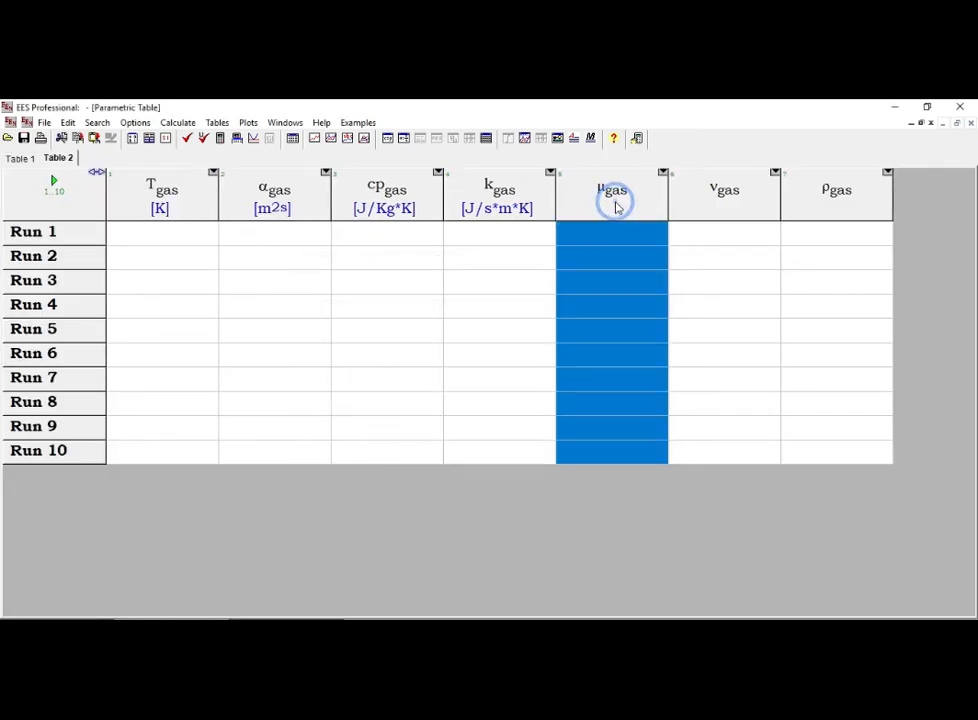
click(170, 207)
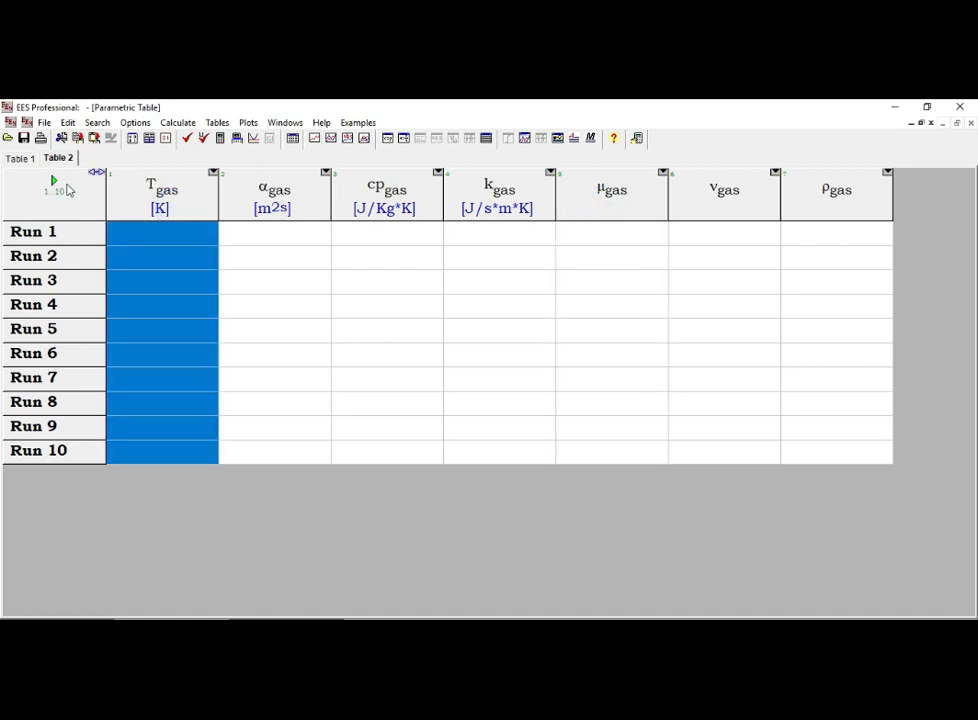
click(194, 250)
click(186, 235)
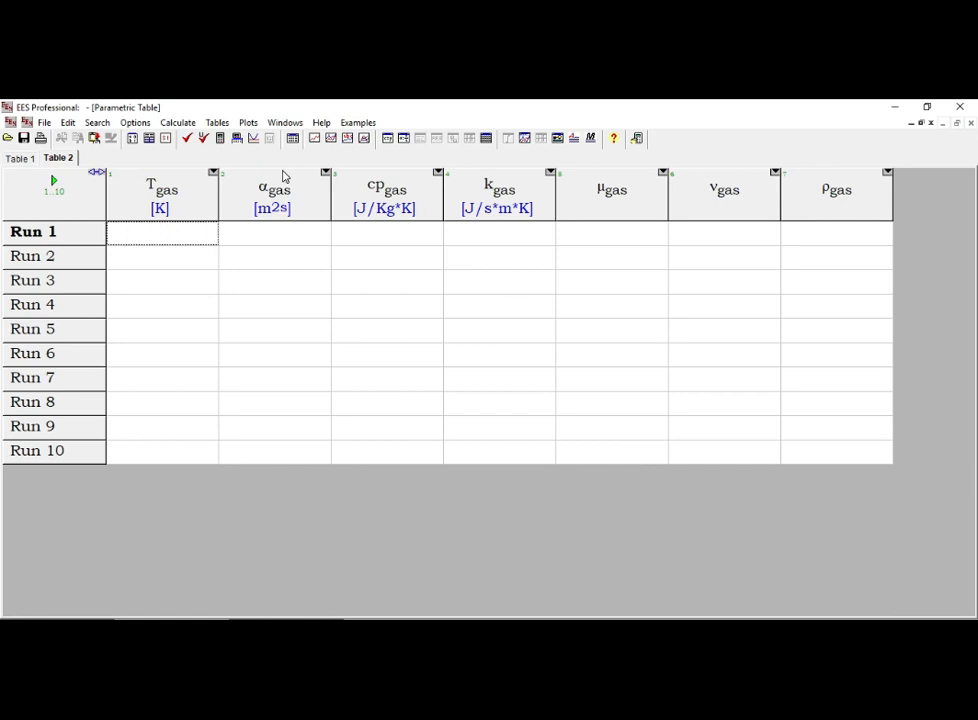
click(185, 244)
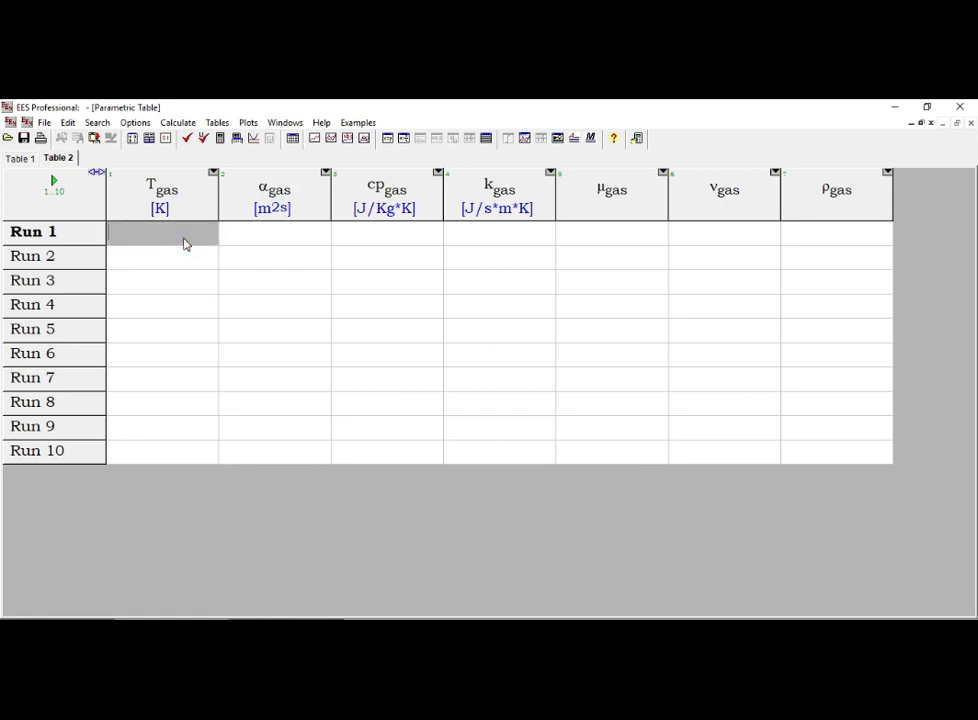
text(70)
click(213, 173)
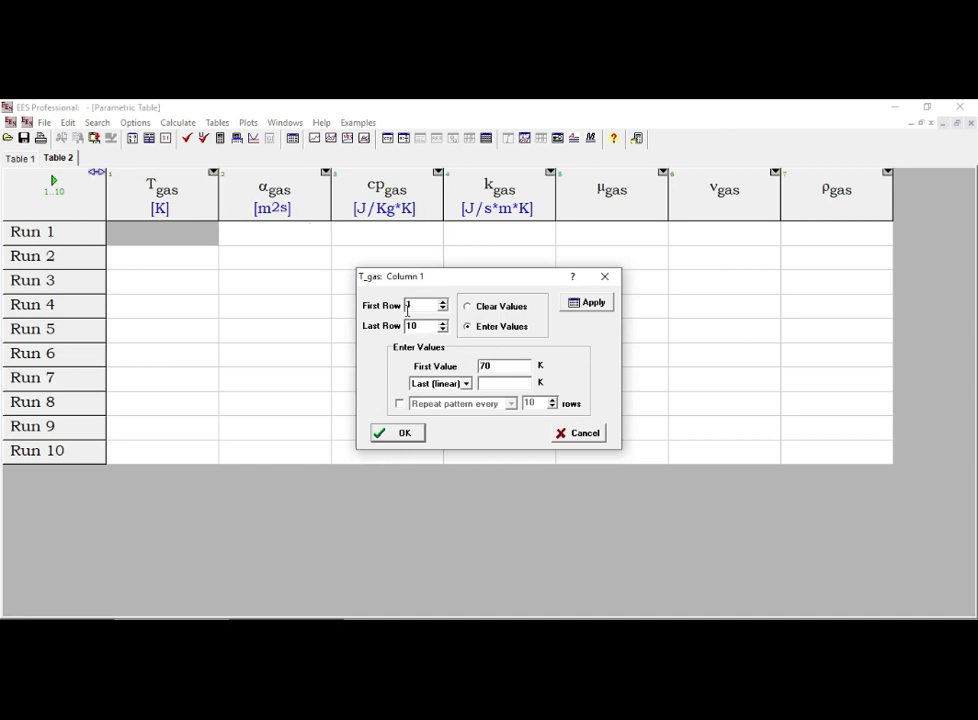
click(465, 383)
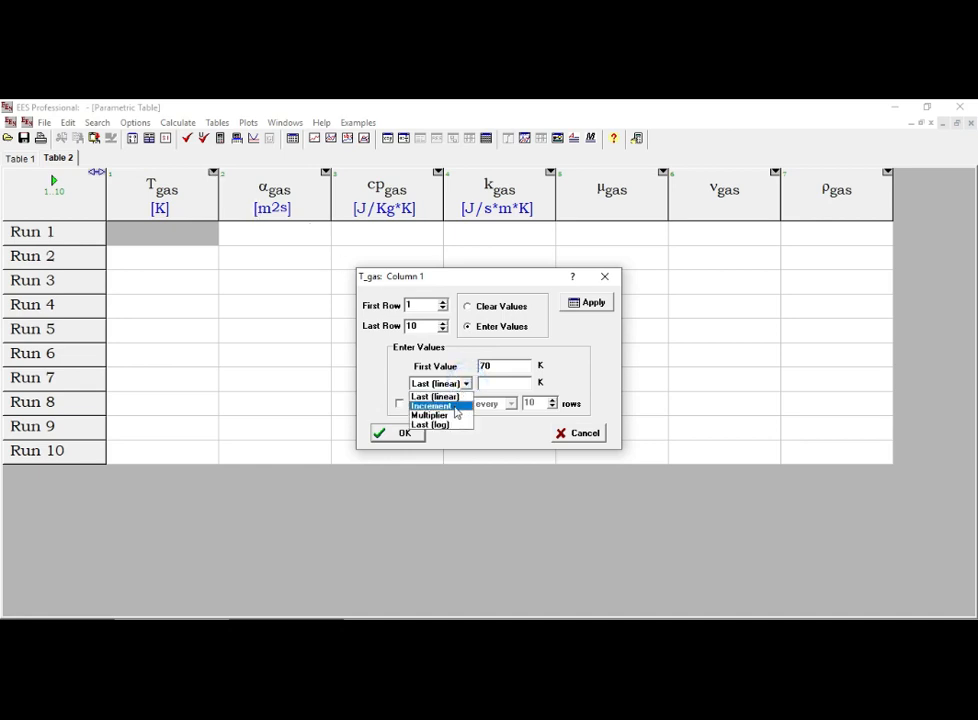
click(455, 405)
click(498, 384)
text(5)
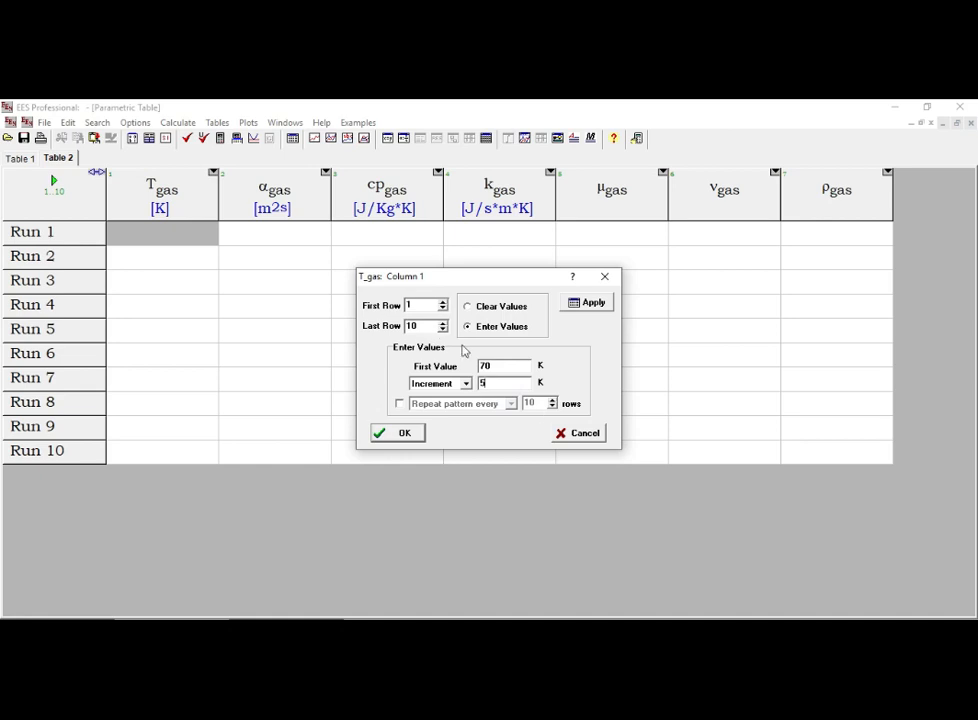
click(412, 433)
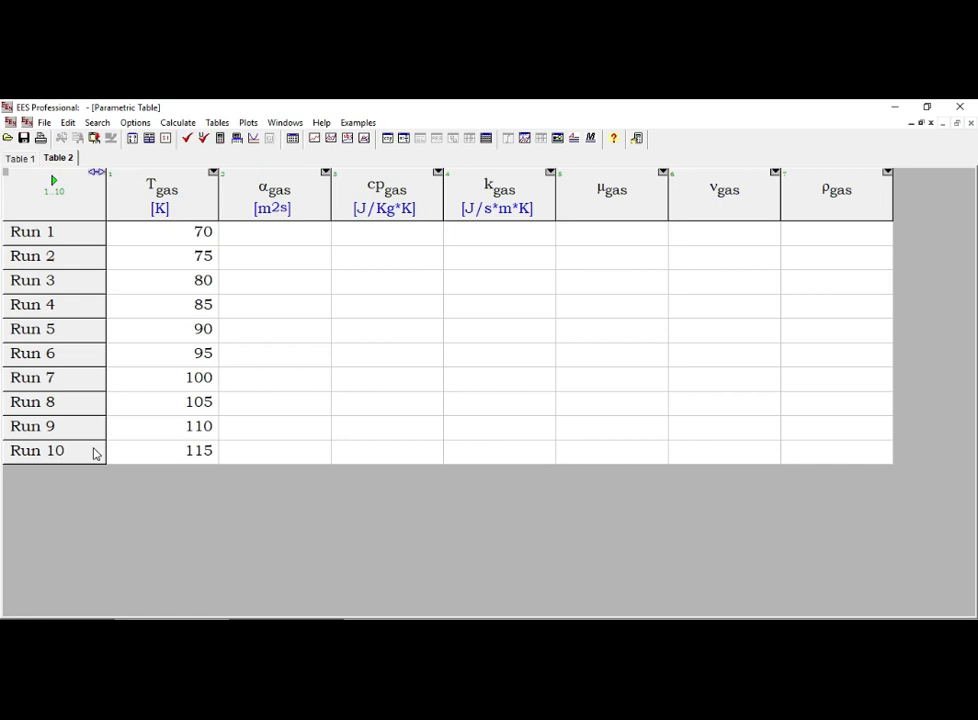
Insert 6 runs at the bottom of Table 2 and fill T_gas in rows 1 to 16 from 70 K in 5 K increments
right_click(96, 453)
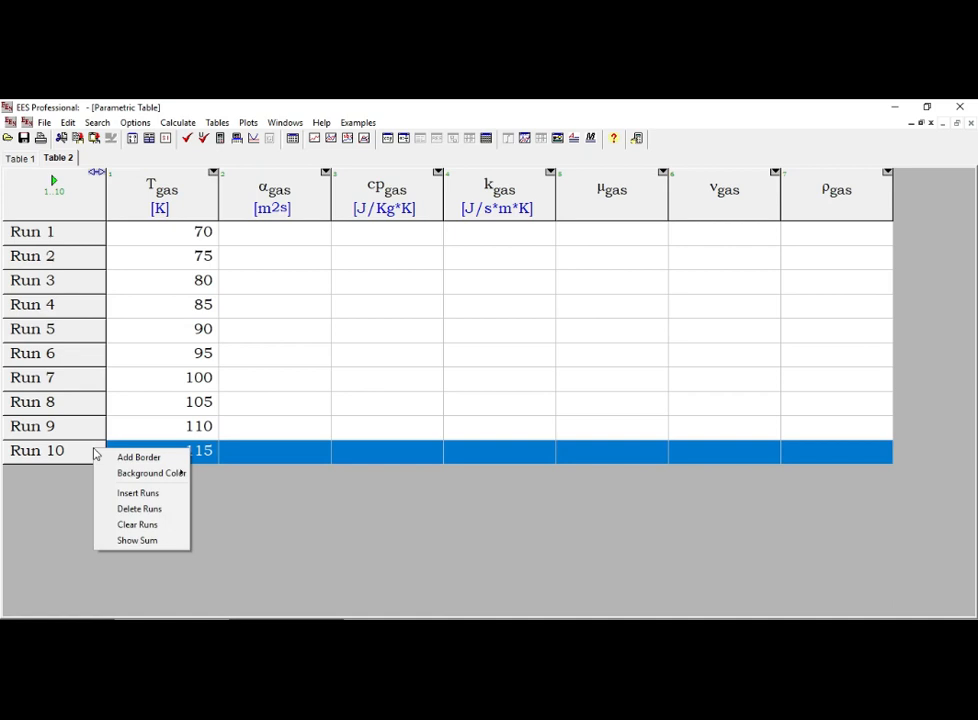
click(130, 493)
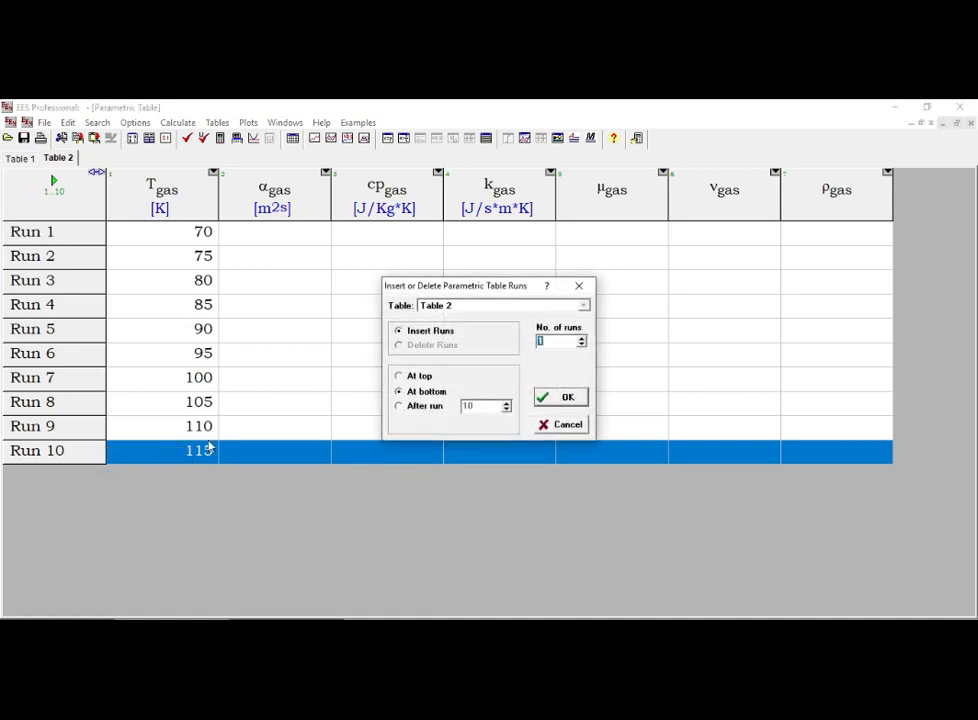
click(582, 338)
click(582, 338)
click(582, 338)
click(582, 338)
click(582, 338)
click(582, 338)
click(582, 345)
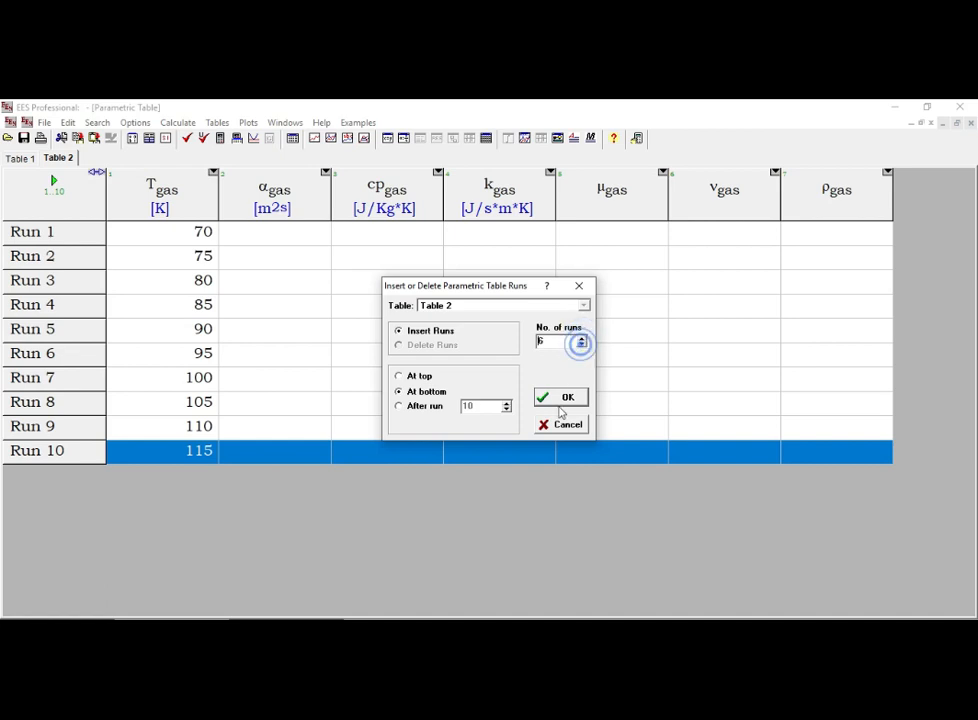
click(563, 399)
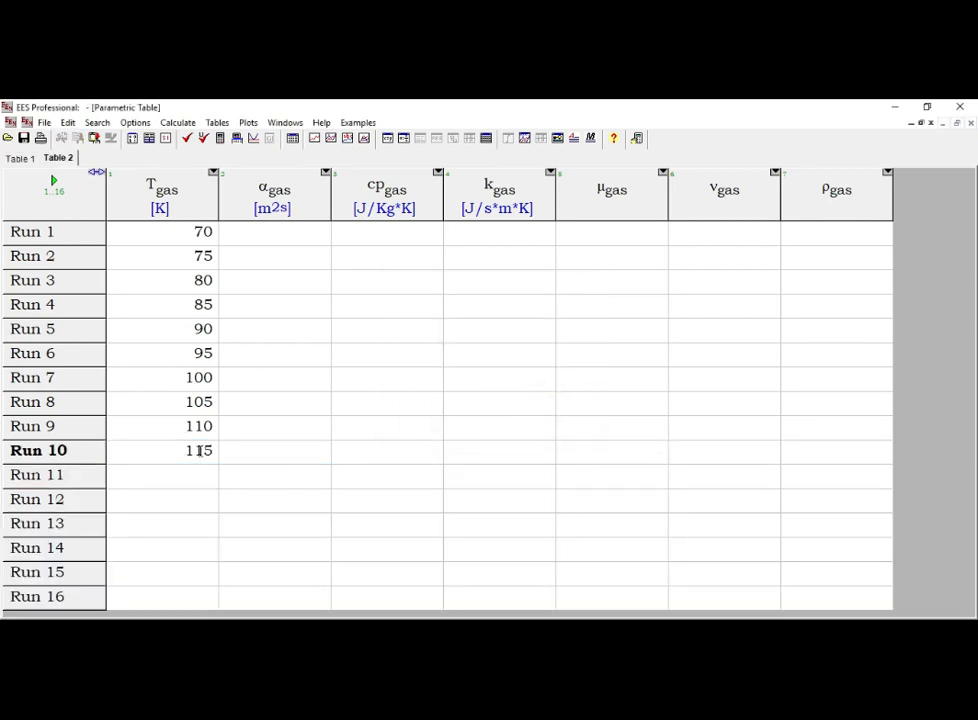
click(212, 172)
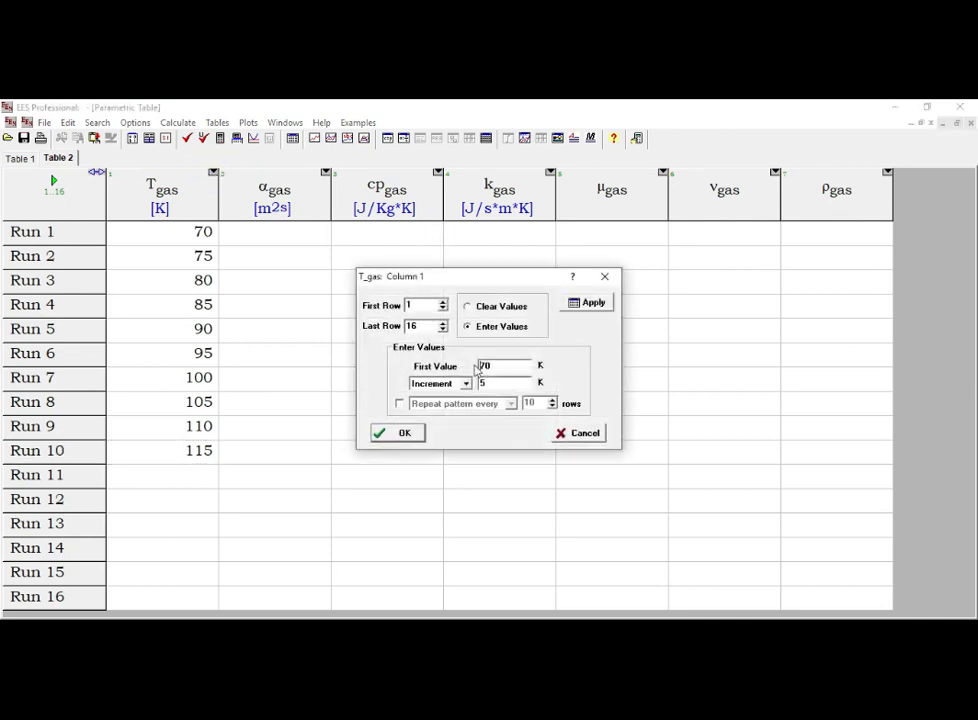
click(375, 434)
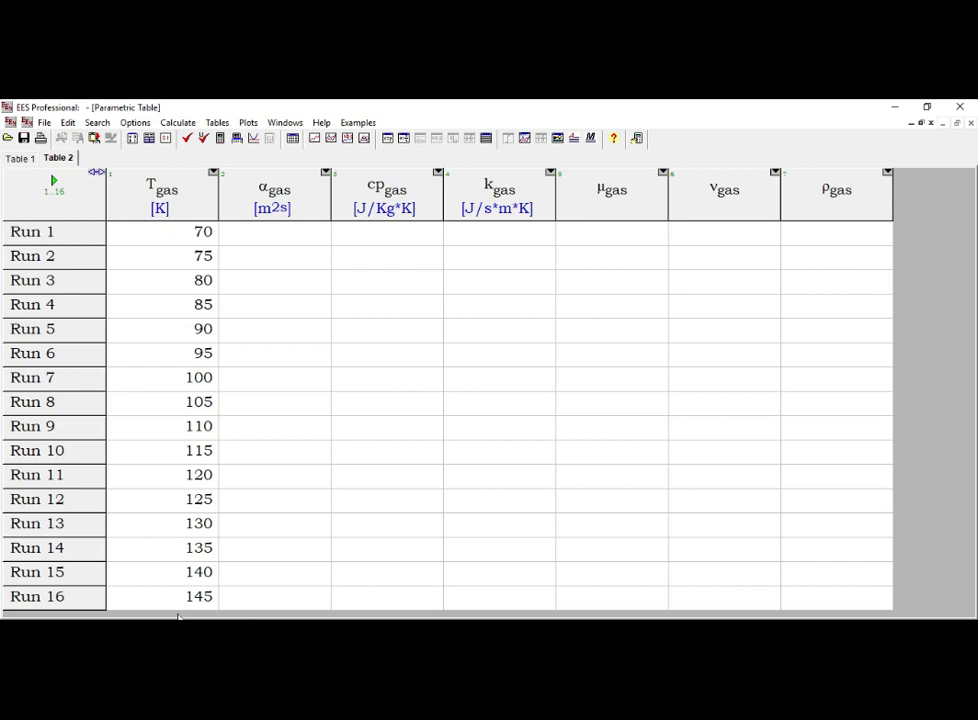
Delete the last three runs of Table 2, runs 14 to 16
drag(85, 596, 83, 552)
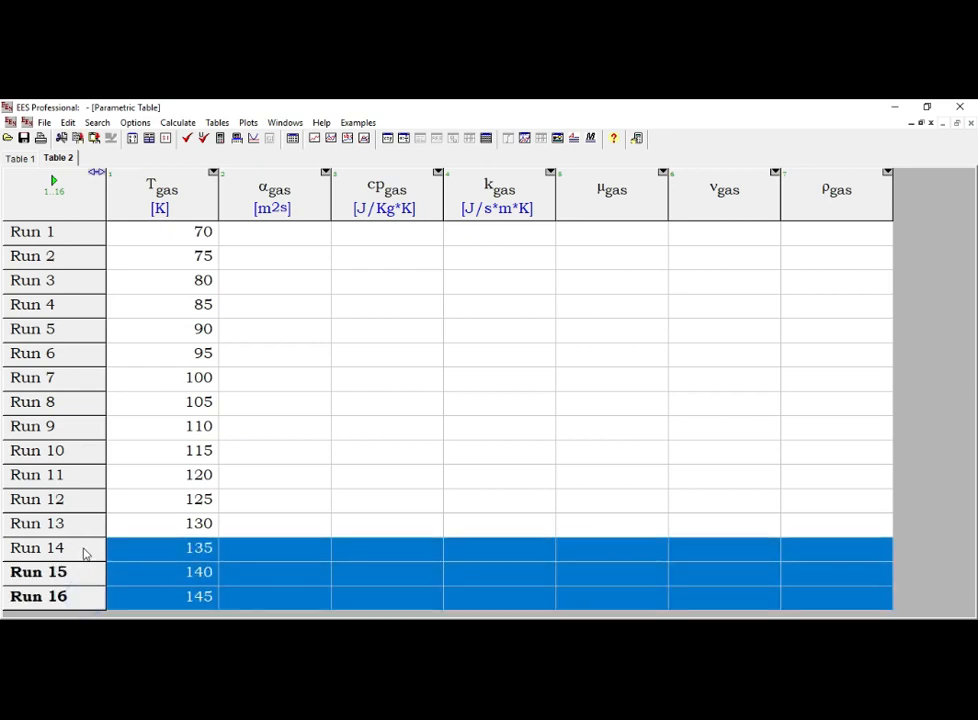
right_click(83, 552)
click(124, 508)
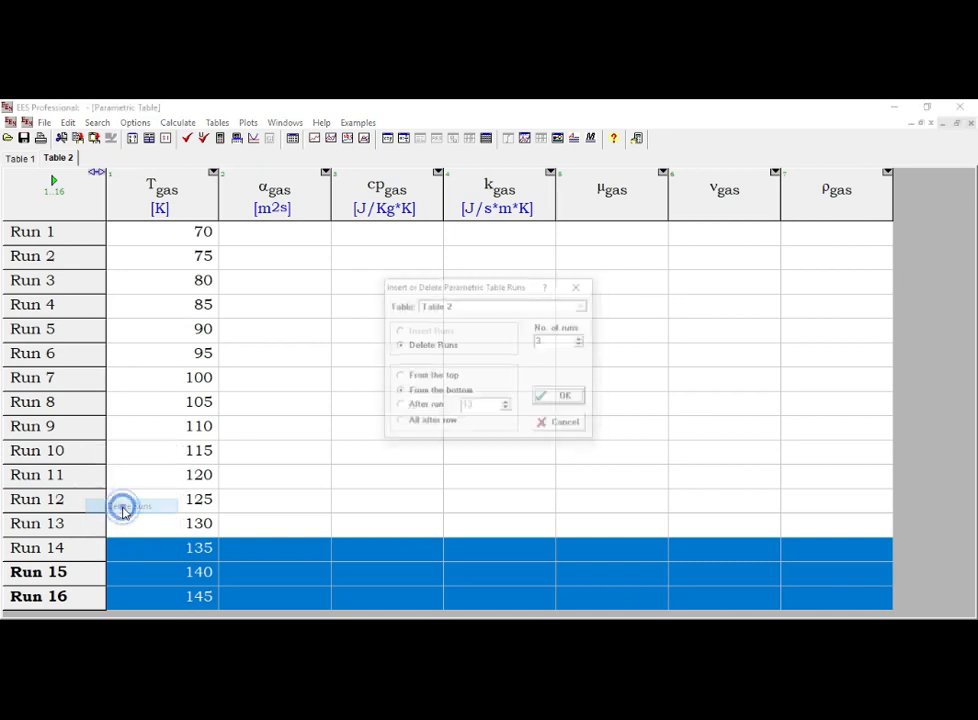
click(567, 399)
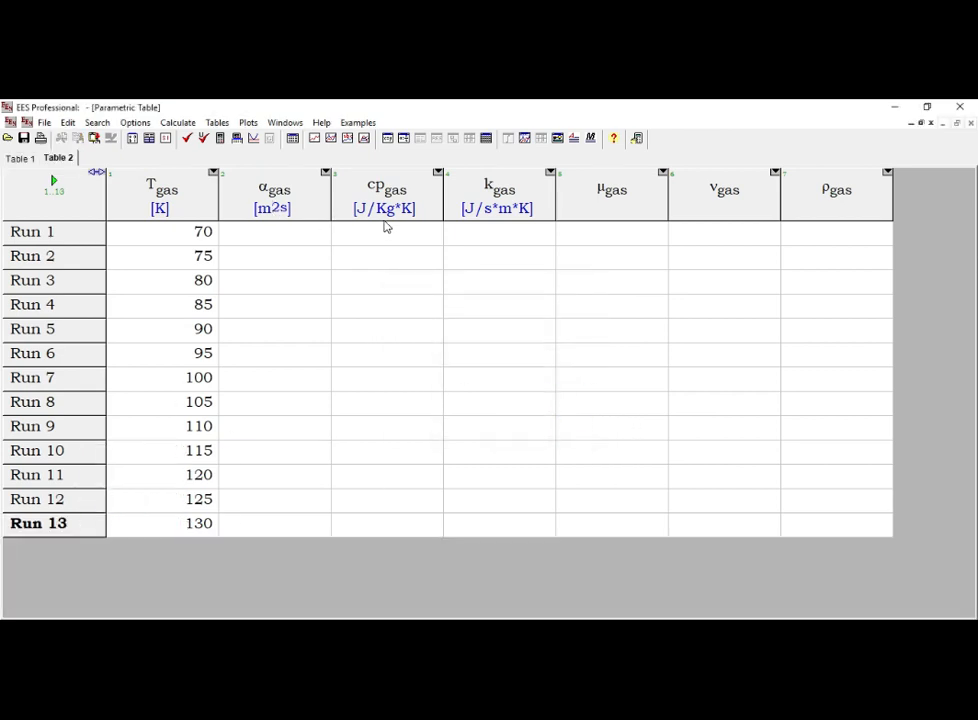
Set the units of the mu_gas column in Table 2 to Kg/m*s
click(610, 203)
right_click(610, 204)
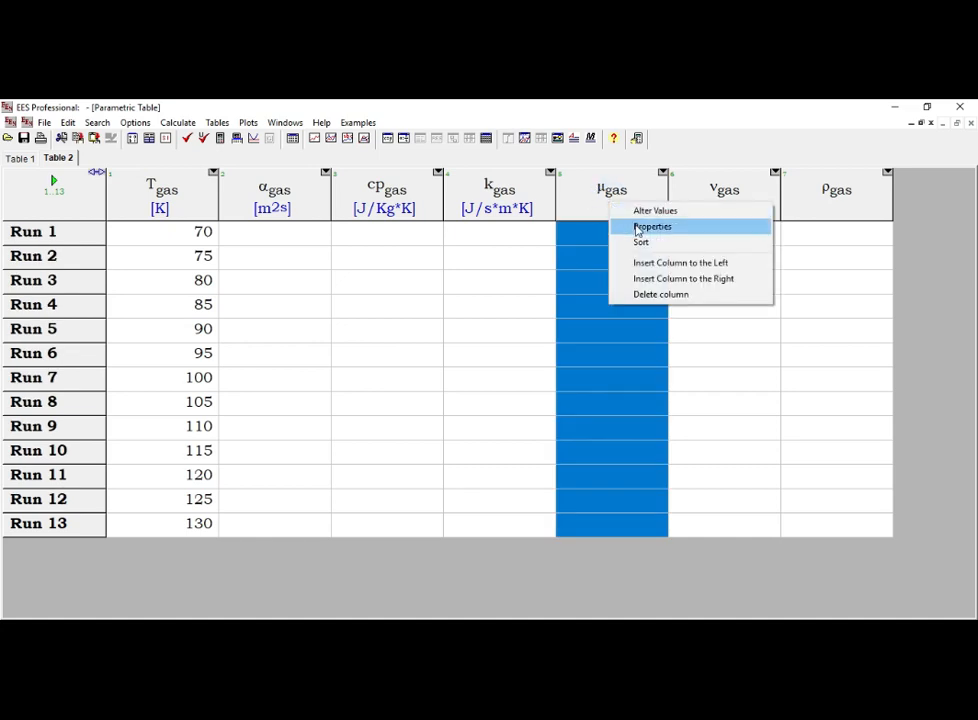
click(650, 227)
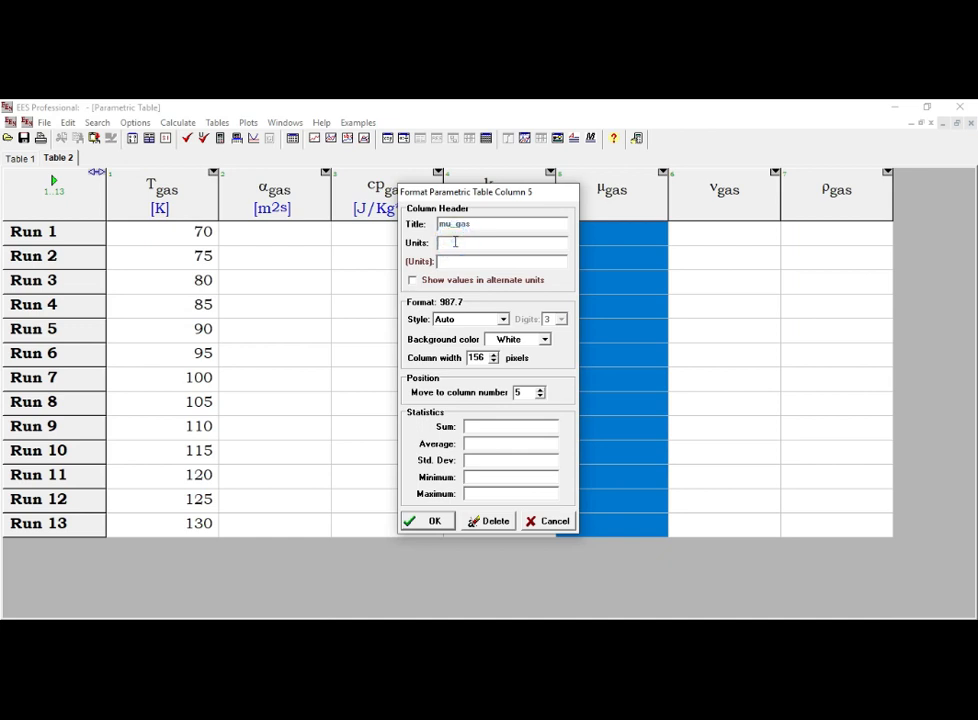
text(K)
click(432, 521)
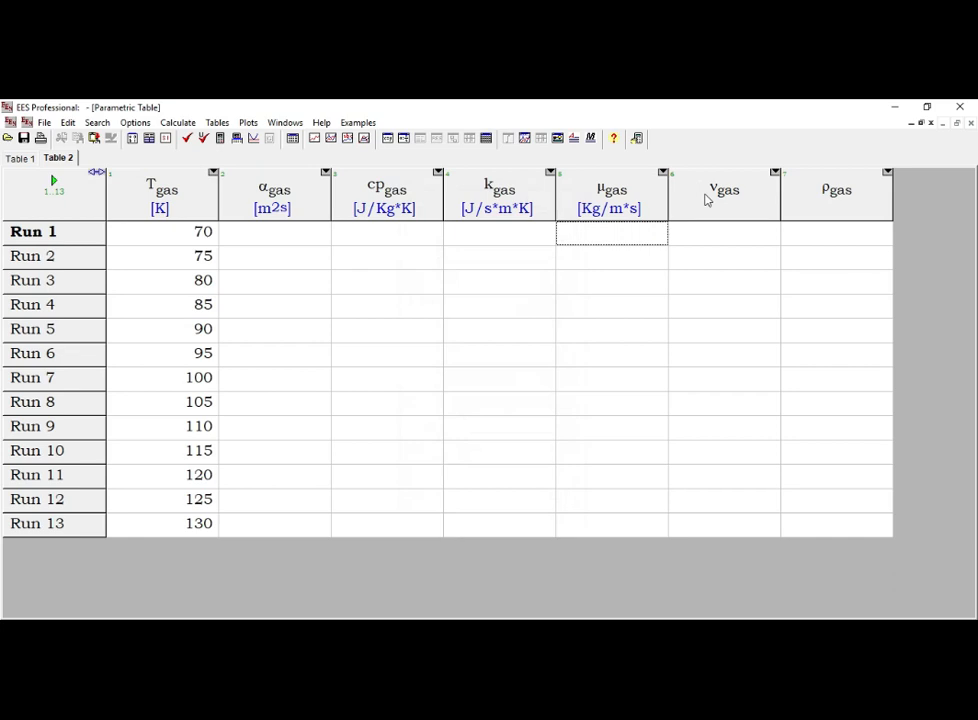
Set the units of the nu_gas column in Table 2 to m^2/s
click(708, 192)
right_click(708, 192)
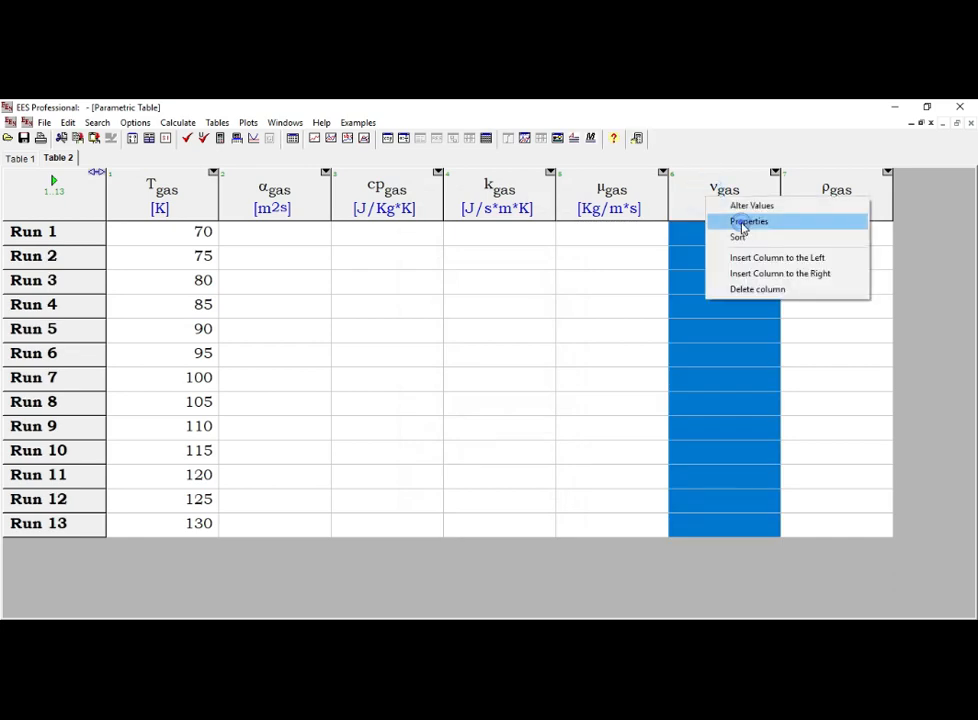
click(740, 222)
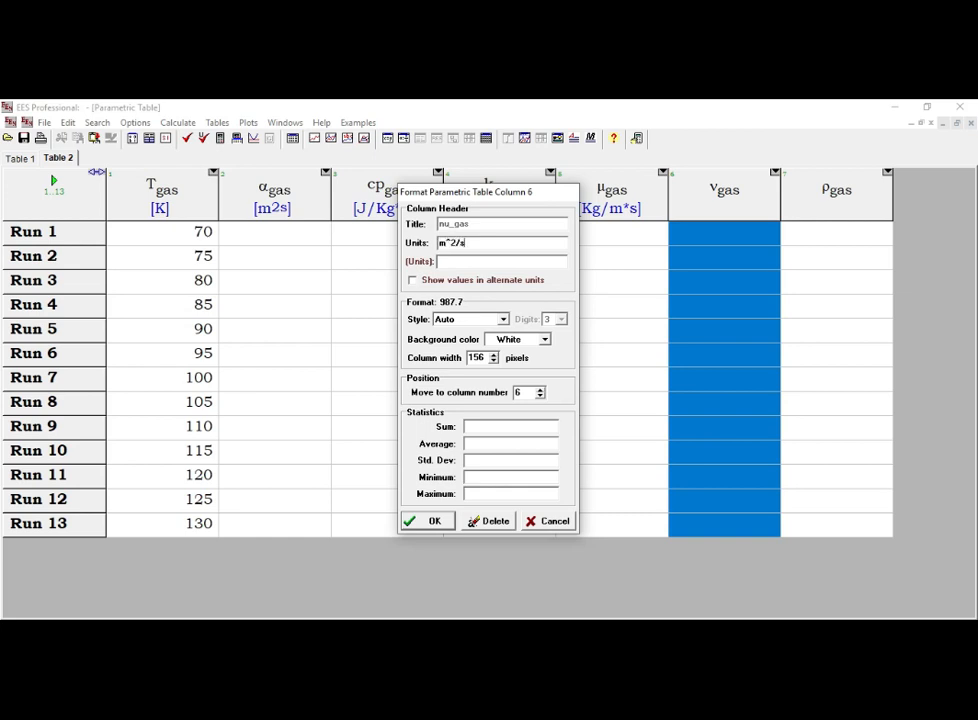
click(421, 520)
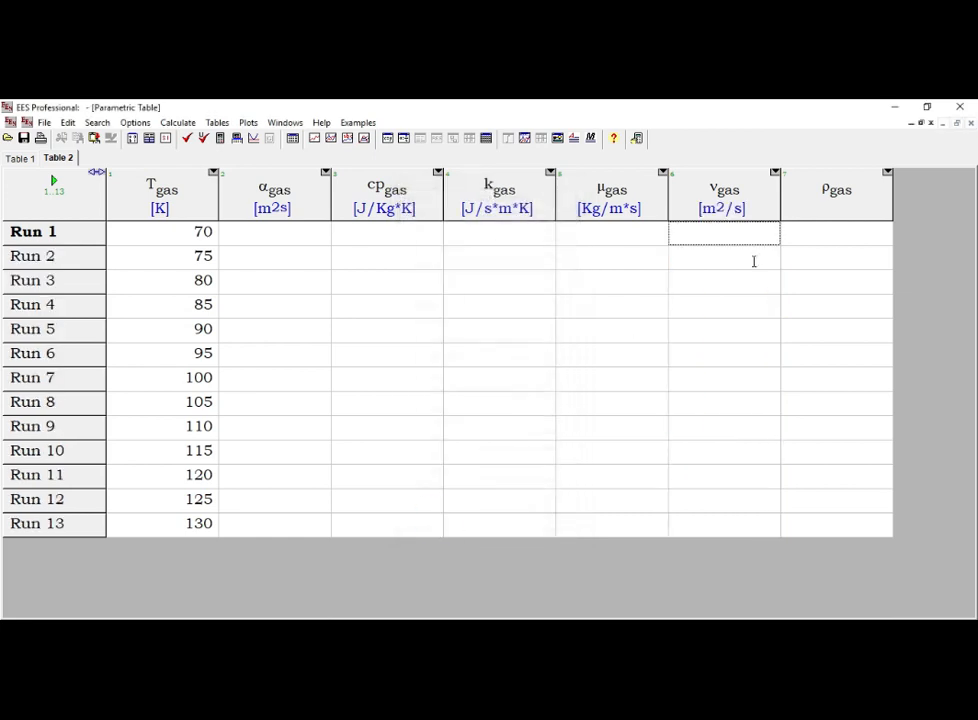
Set the units of the rho_gas column in Table 2 to Kg/m^3
click(822, 210)
right_click(818, 212)
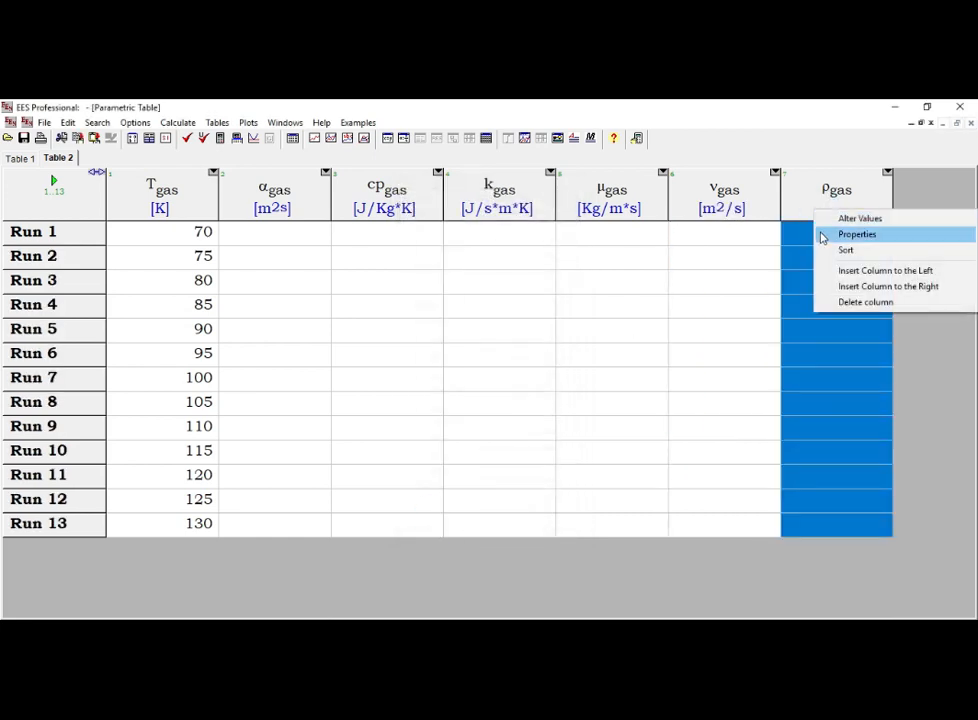
click(825, 233)
click(567, 243)
text(Kg/m^3)
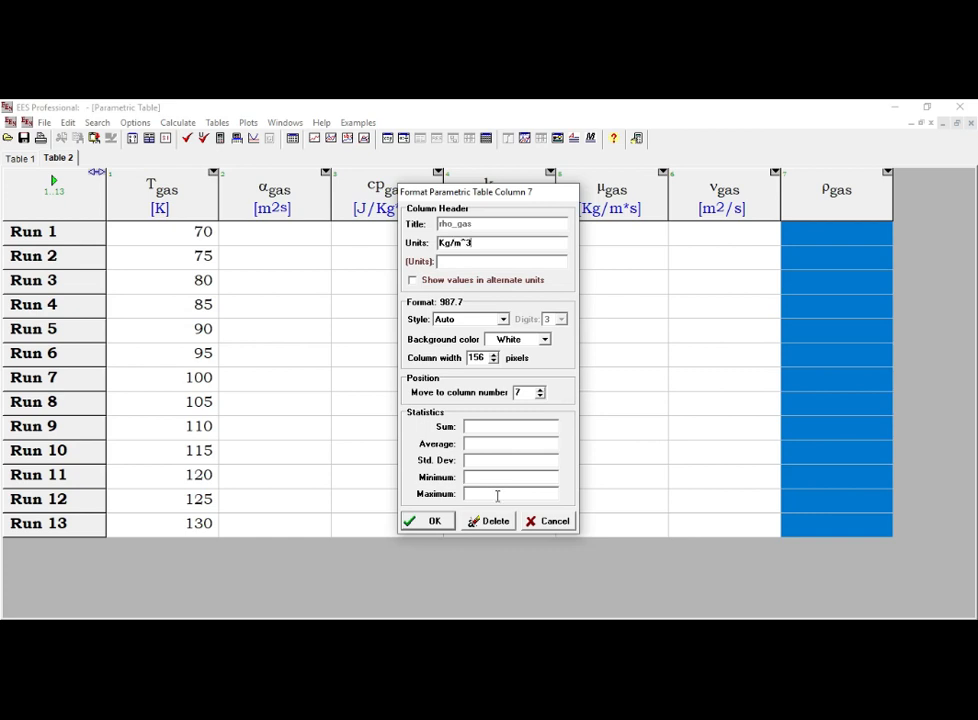
click(428, 521)
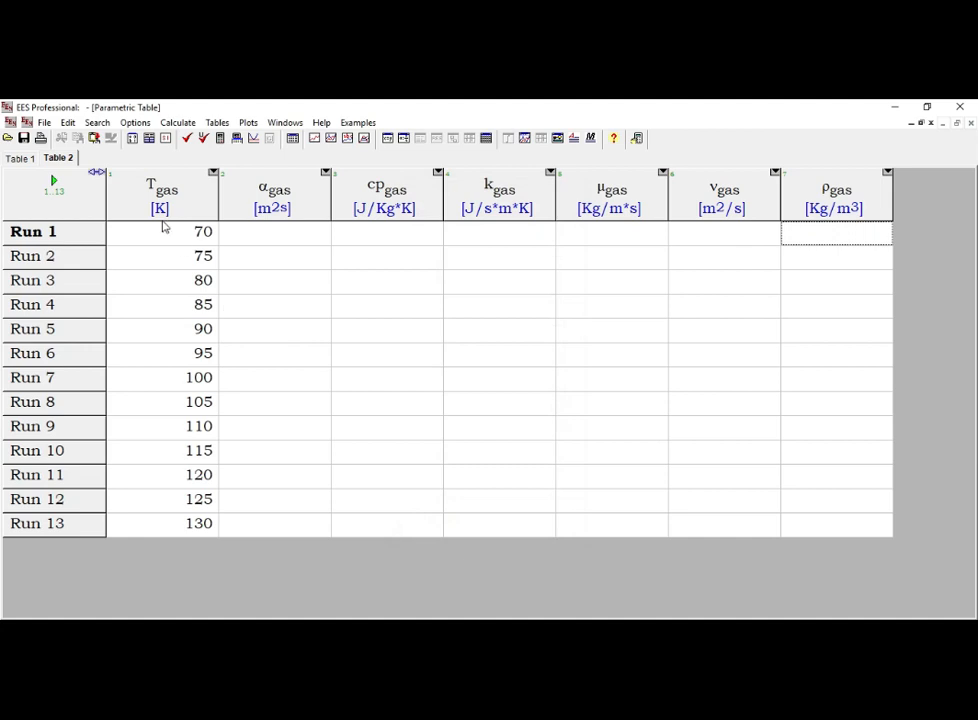
Solve Table 2 for runs 1 to 13 and review each property value in Run 1
click(54, 182)
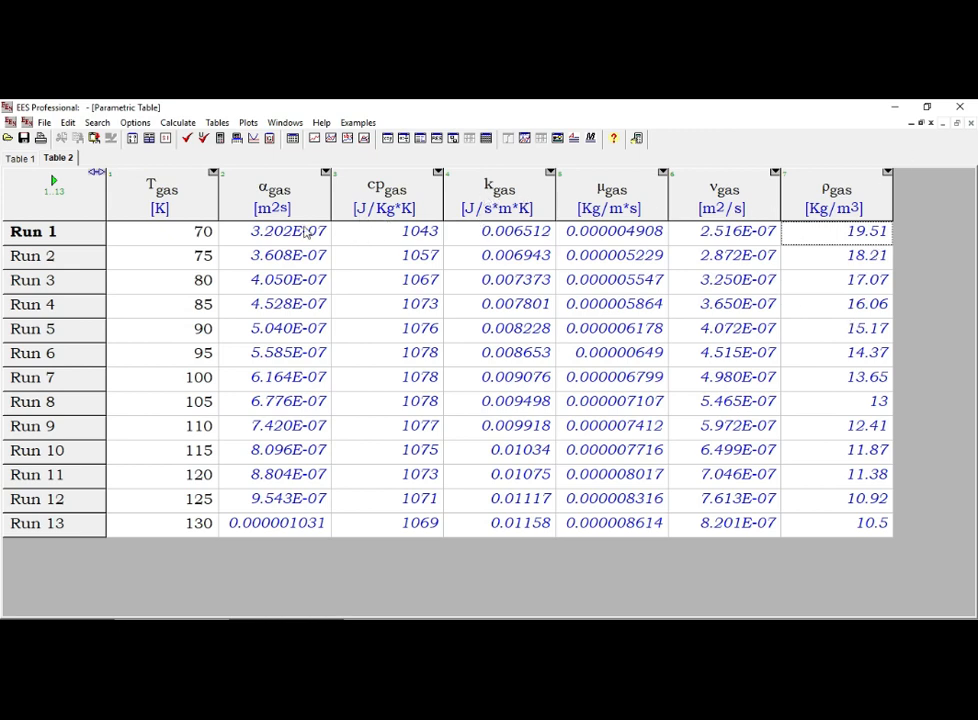
click(194, 240)
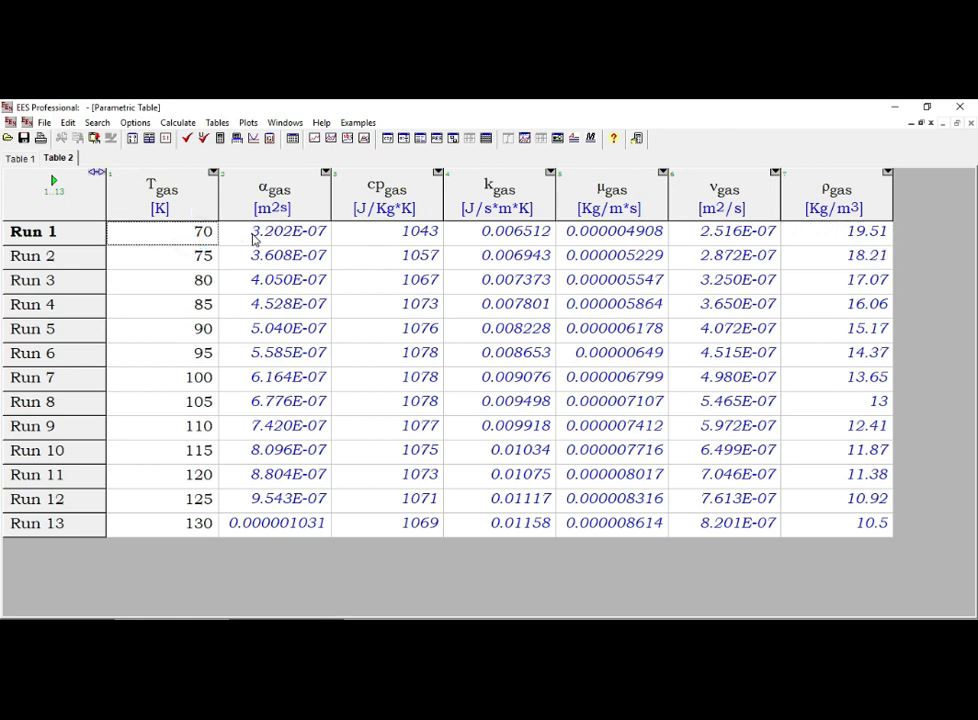
click(272, 232)
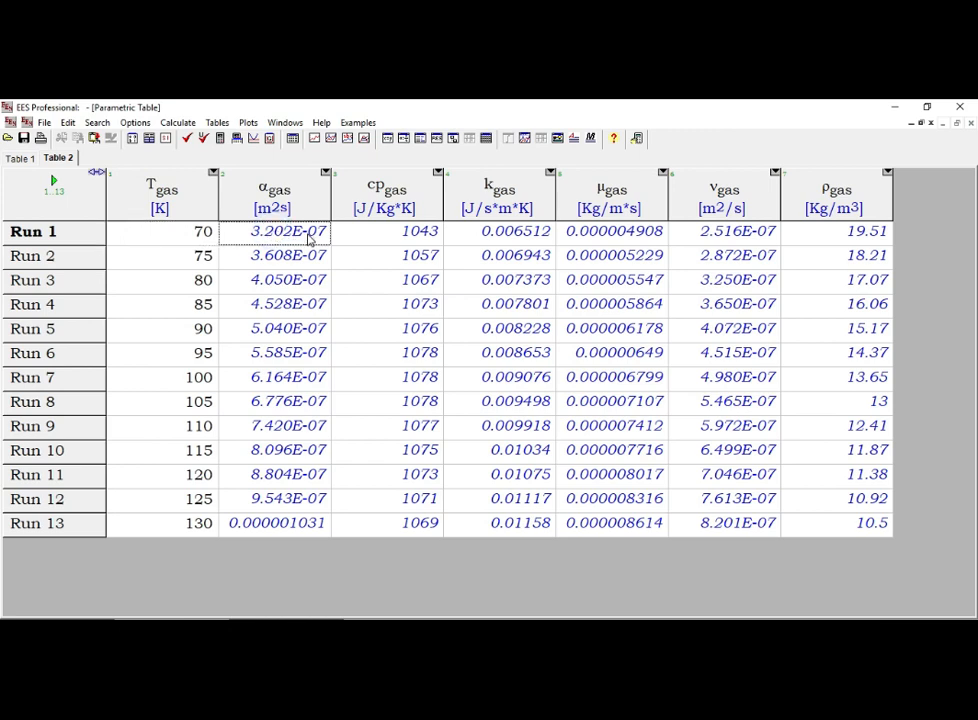
click(380, 231)
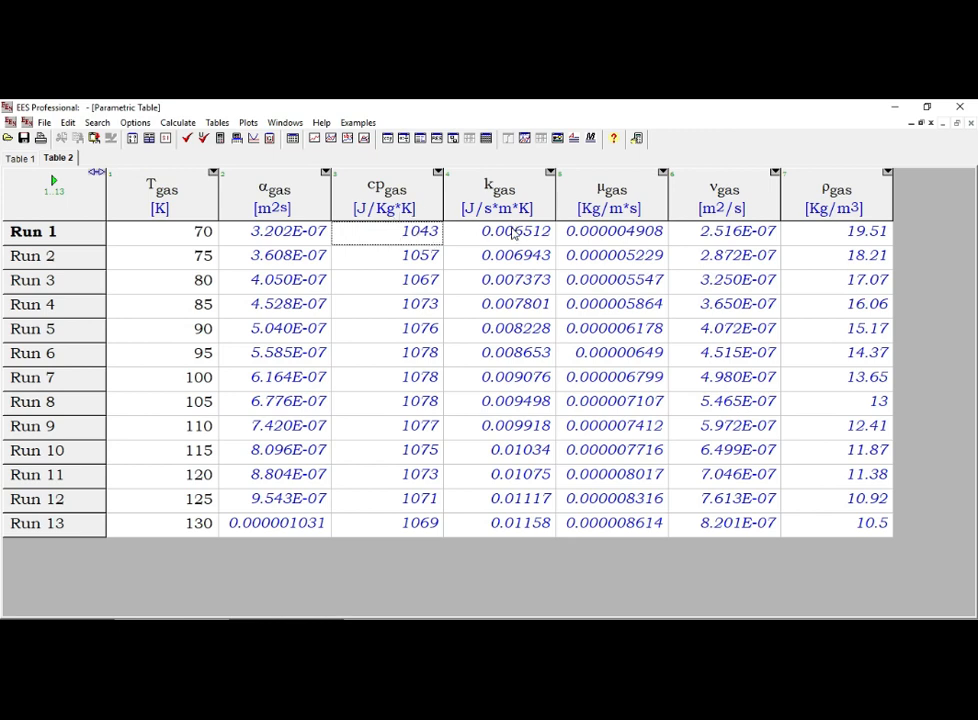
click(516, 233)
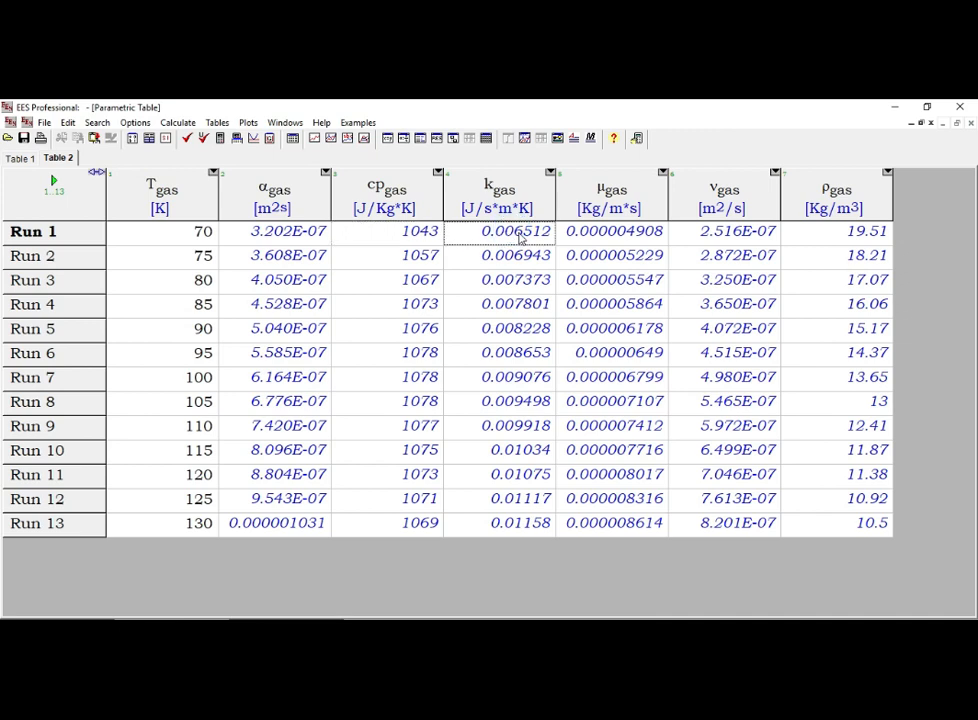
click(603, 234)
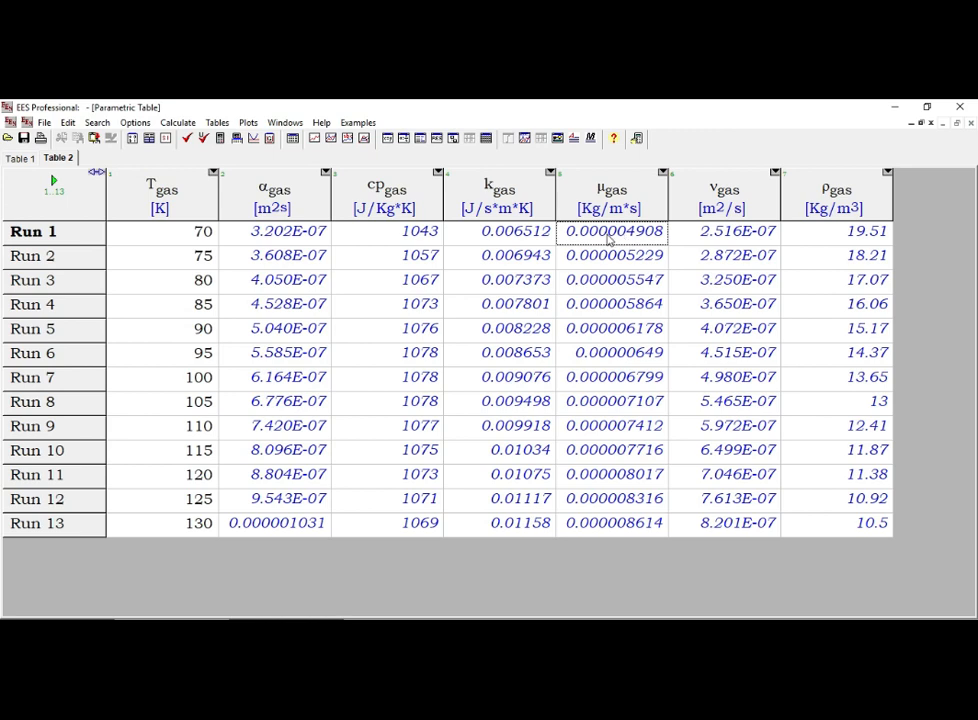
click(723, 233)
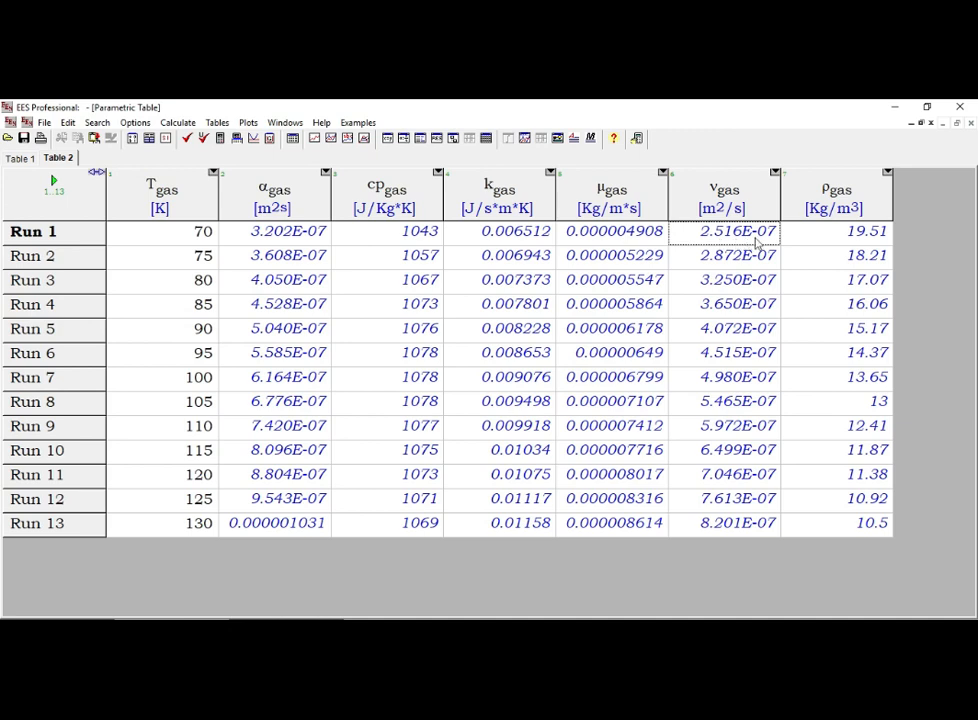
click(829, 241)
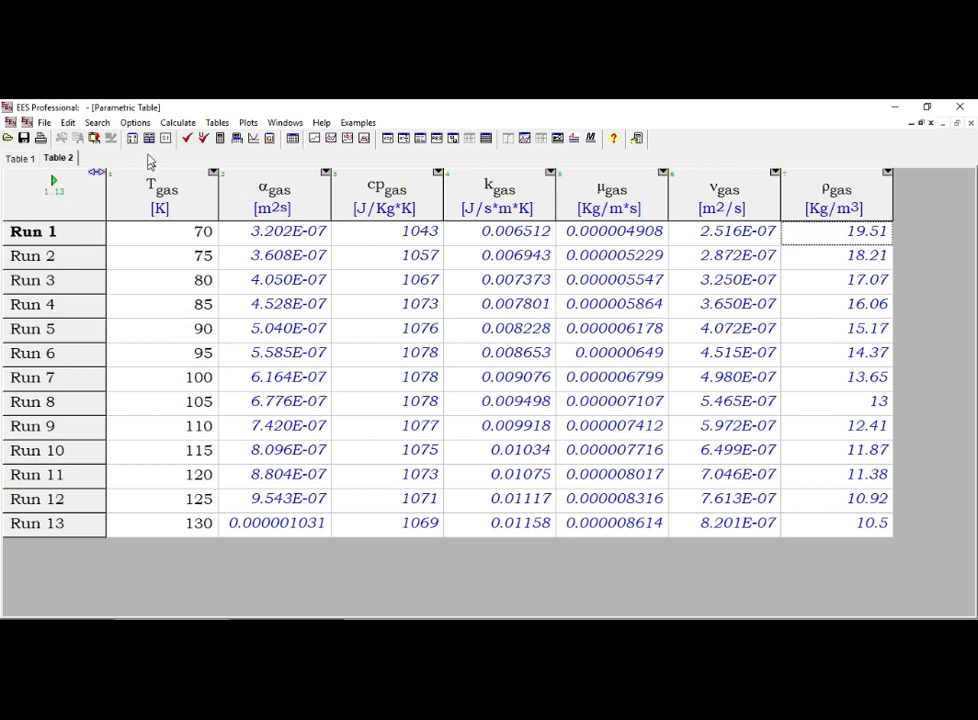
Set up a new X-Y plot named "T_gas vs Difu" from Table 2, with alpha_gas on the Y-axis against T_gas
click(248, 123)
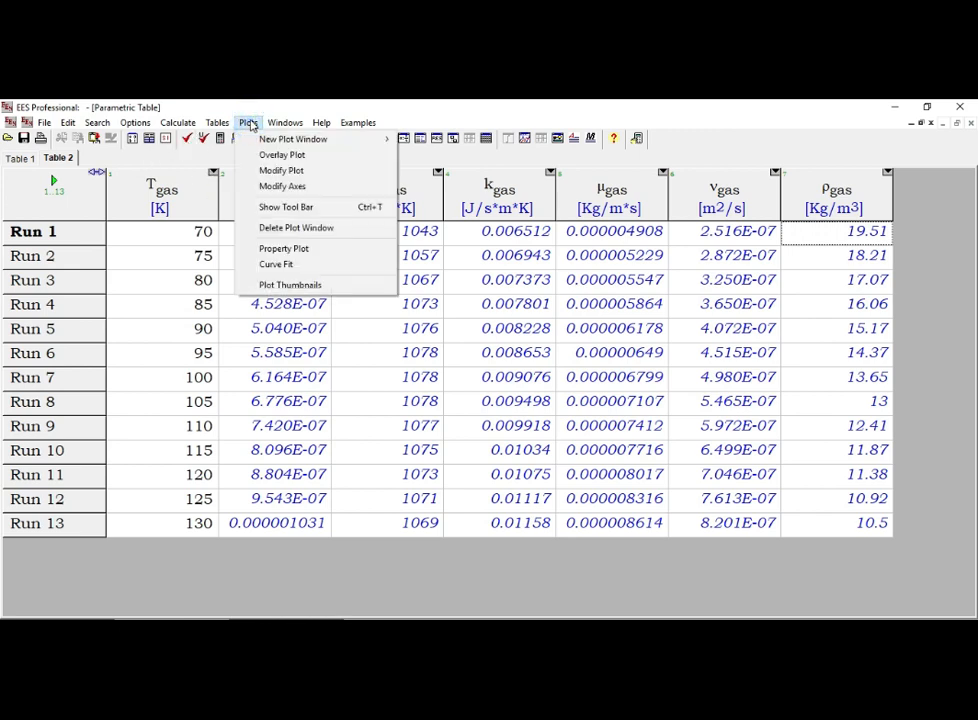
mouse_move(264, 146)
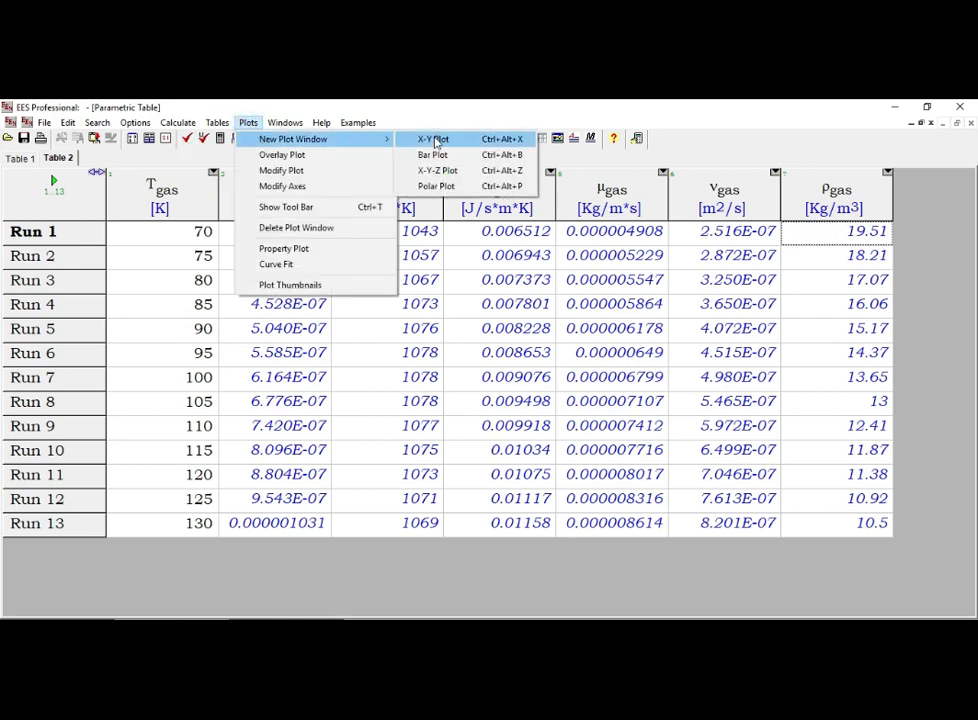
click(434, 141)
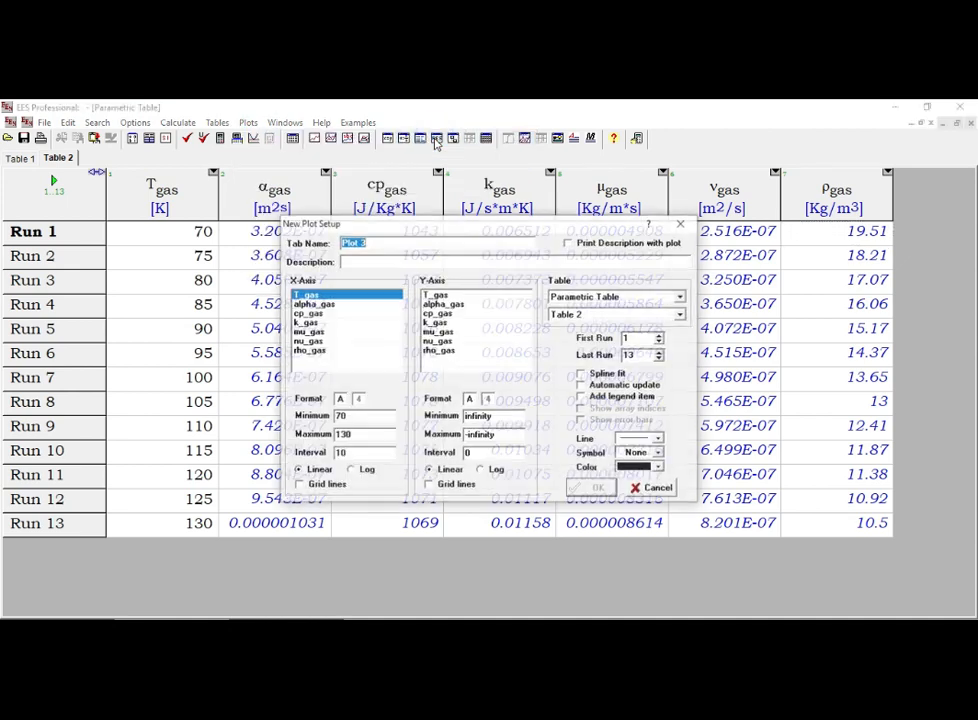
click(378, 244)
double_click(378, 244)
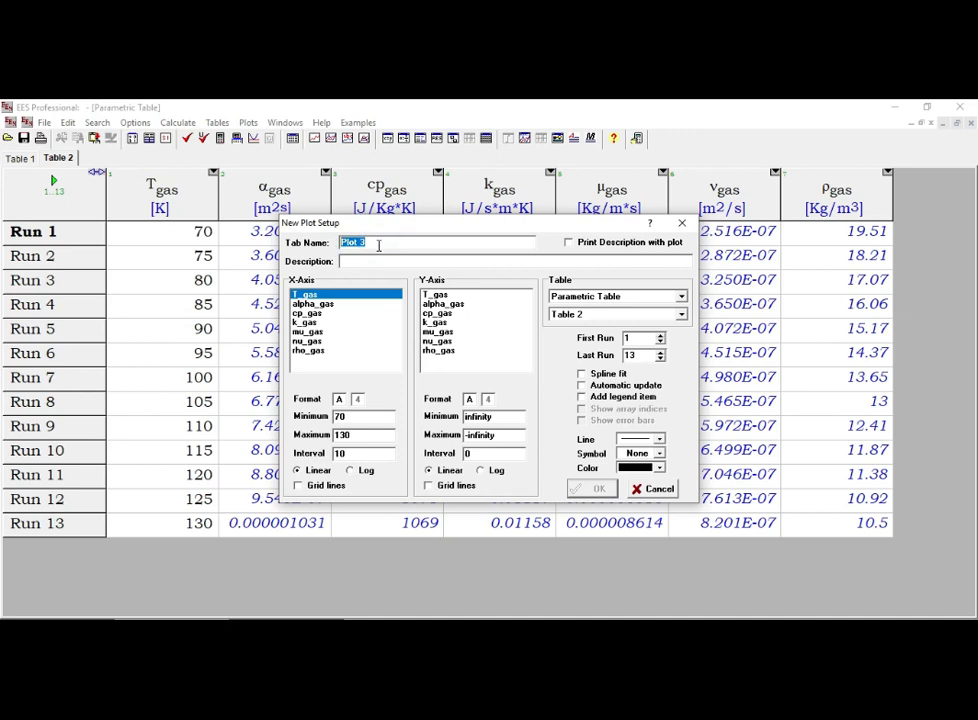
text(T_gas vs Difu)
click(446, 305)
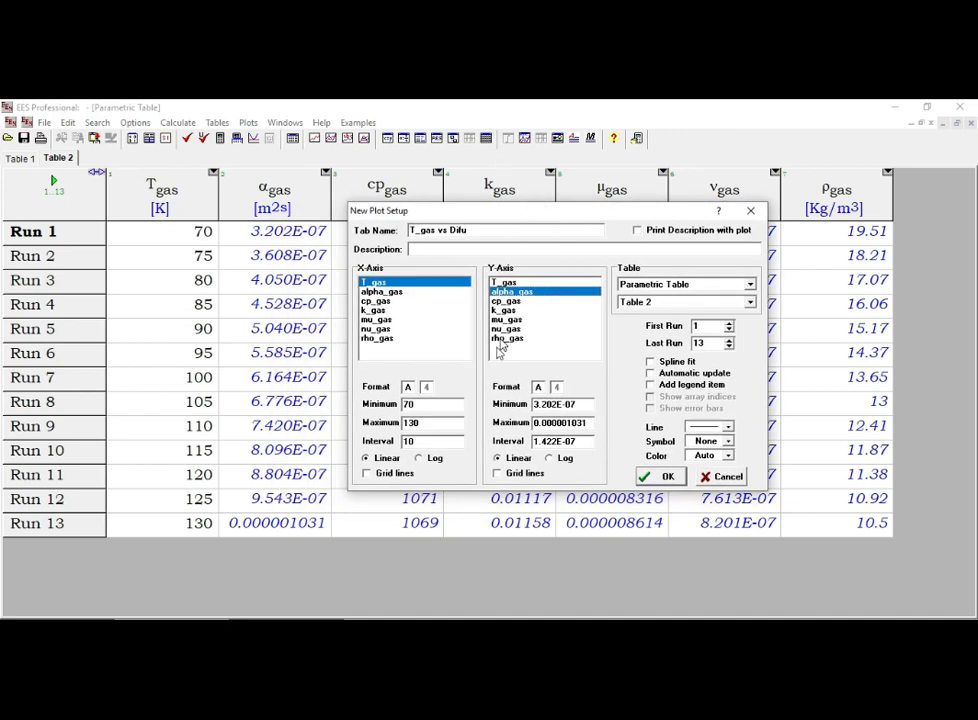
Make the plot's Y-axis logarithmic with a minimum of 3.202E-07 and a maximum of 0.000001031
click(551, 457)
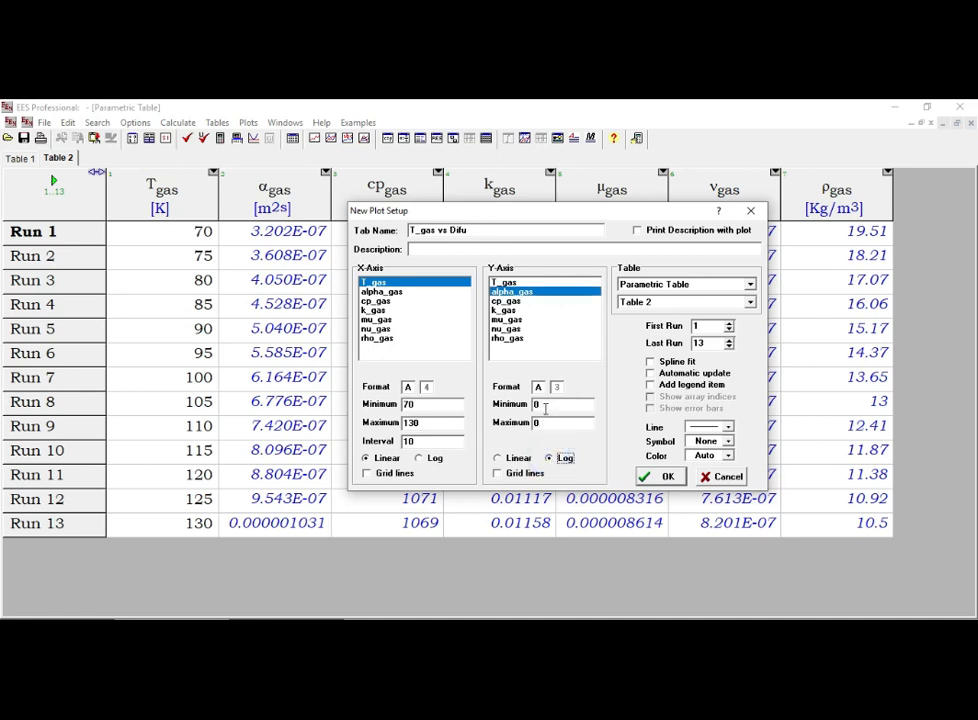
click(545, 406)
drag(549, 222, 576, 222)
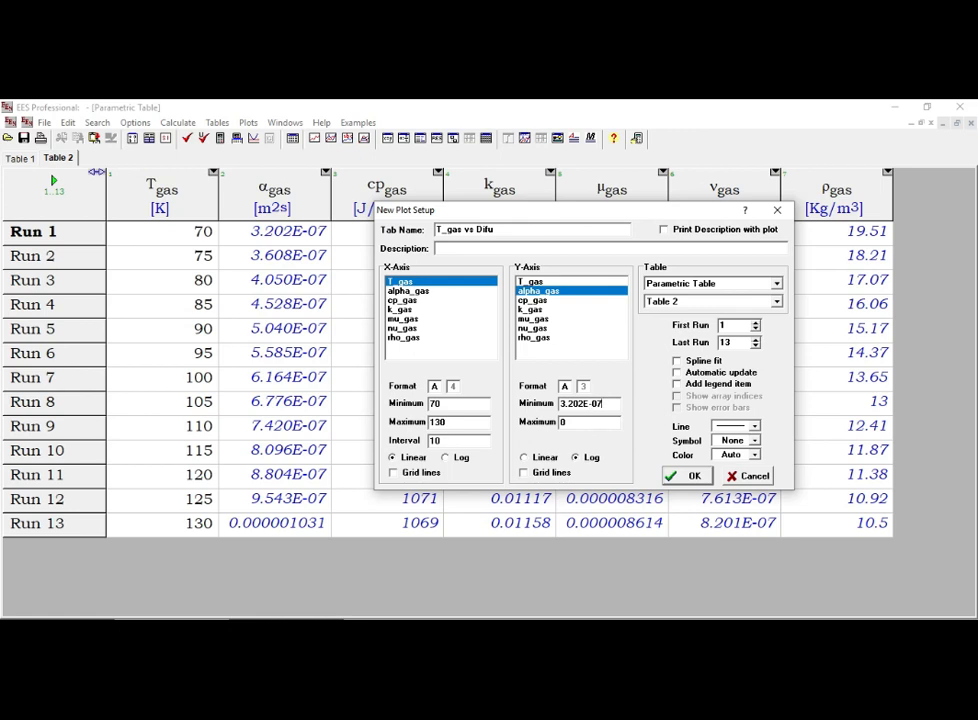
click(583, 423)
key(BackSpace)
Give the curve a solid line, hollow circle symbols and blue colour, and create the plot
click(754, 426)
click(742, 470)
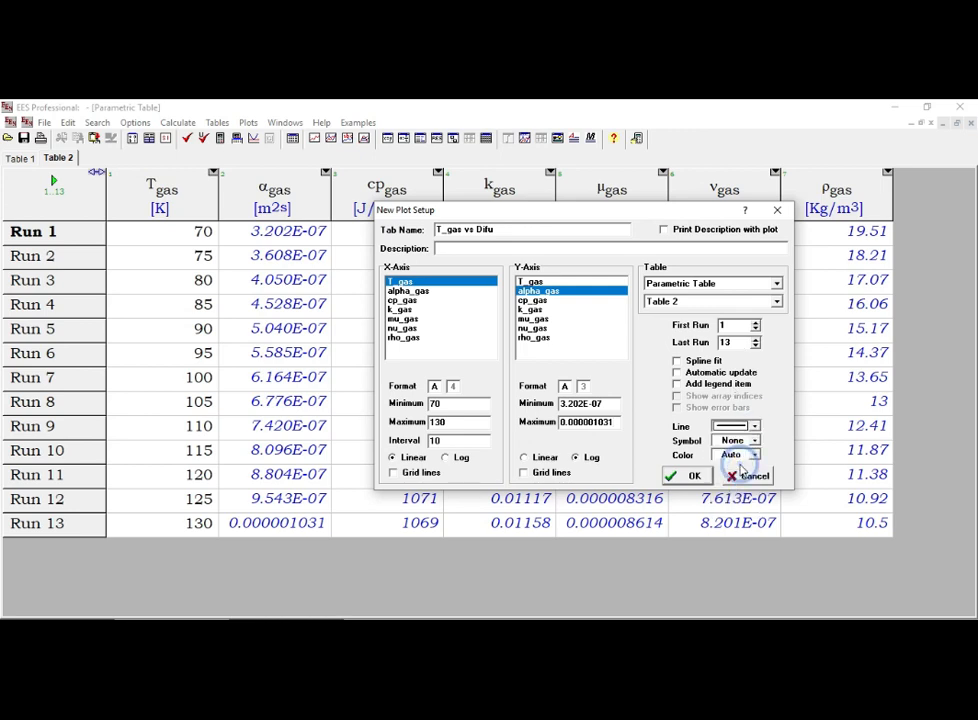
key(XF86AudioMute)
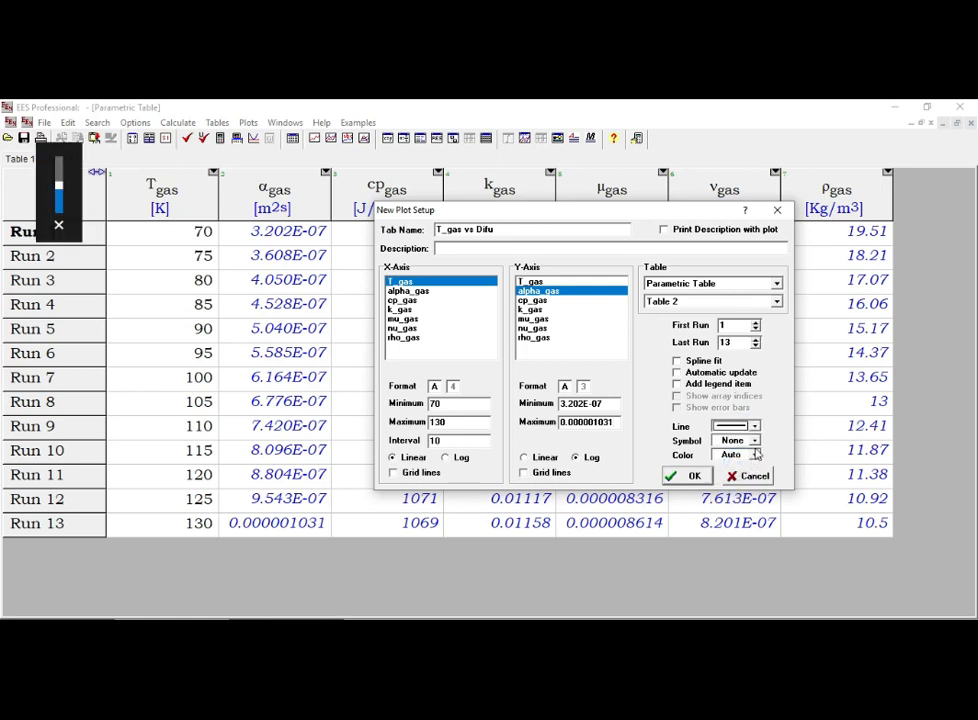
click(756, 443)
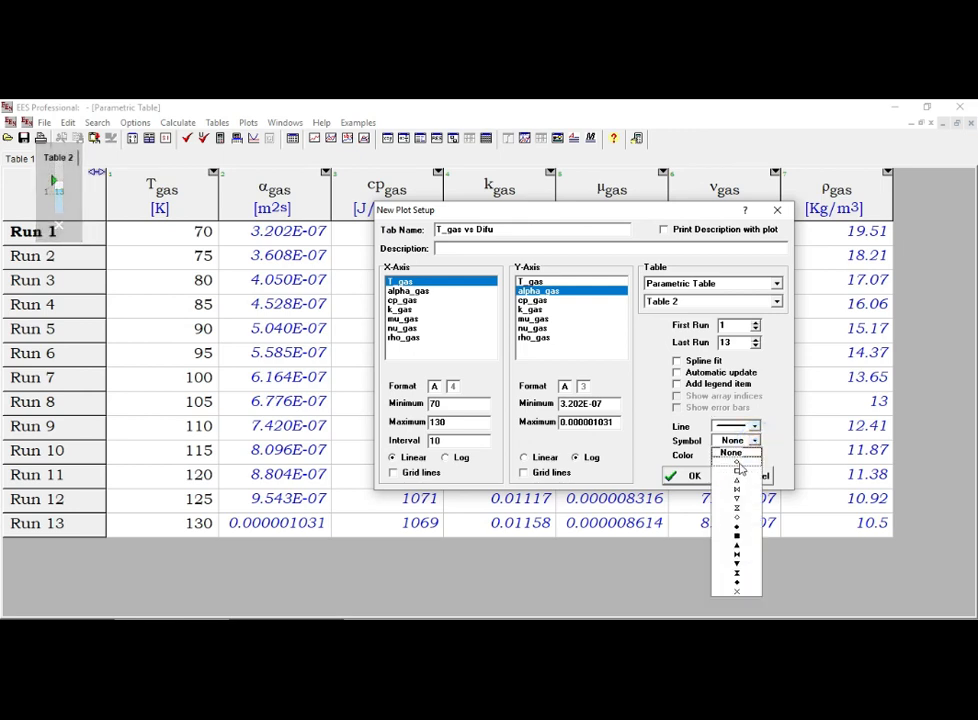
click(741, 458)
click(750, 455)
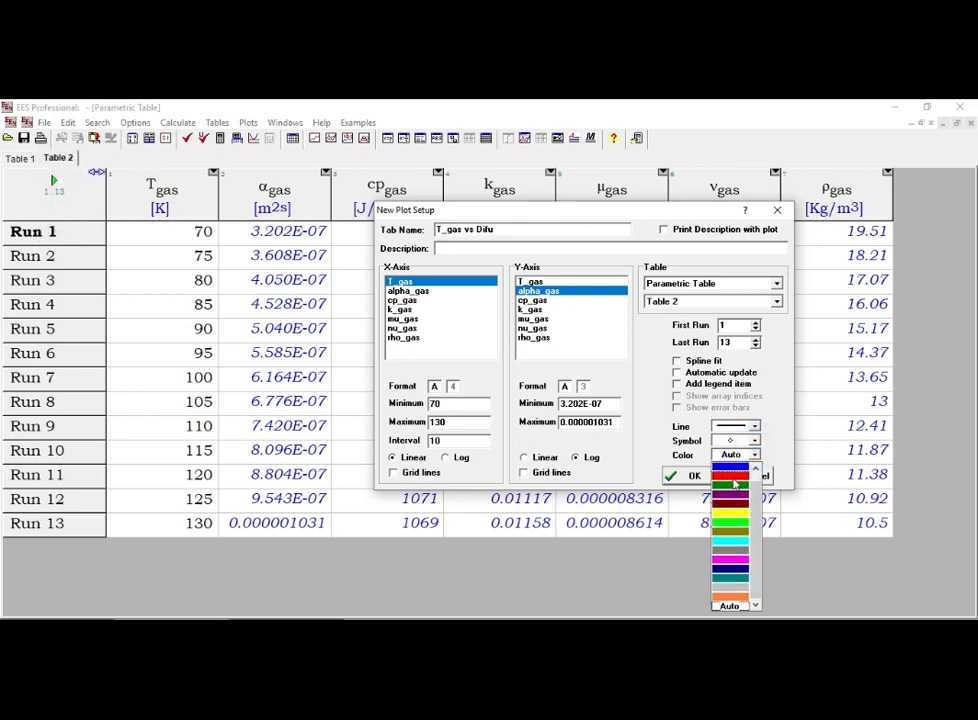
click(735, 482)
click(752, 455)
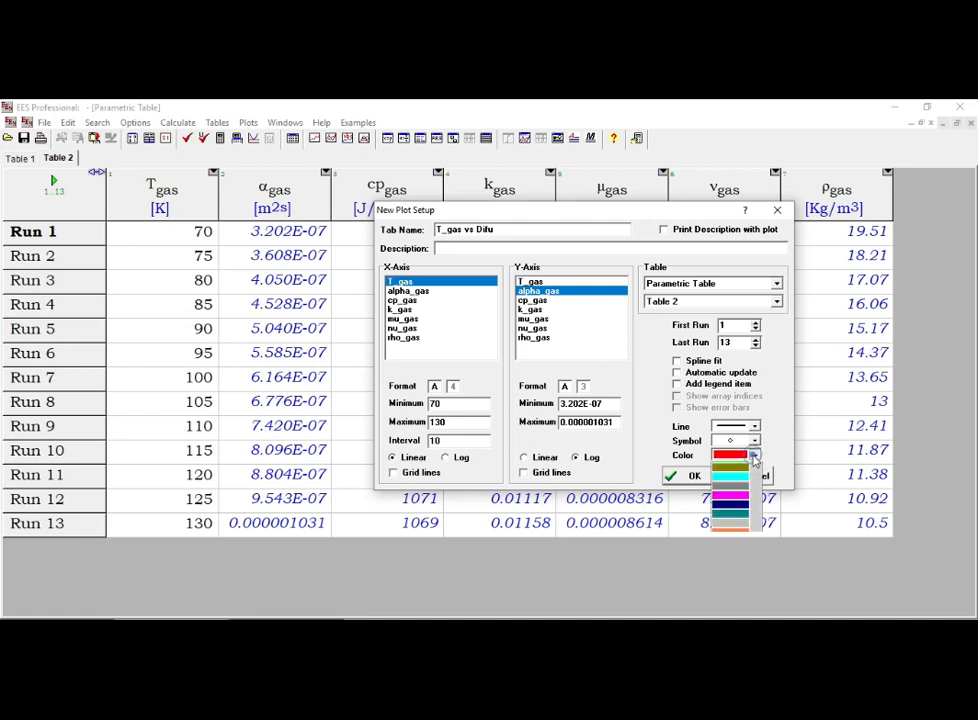
click(741, 469)
click(690, 475)
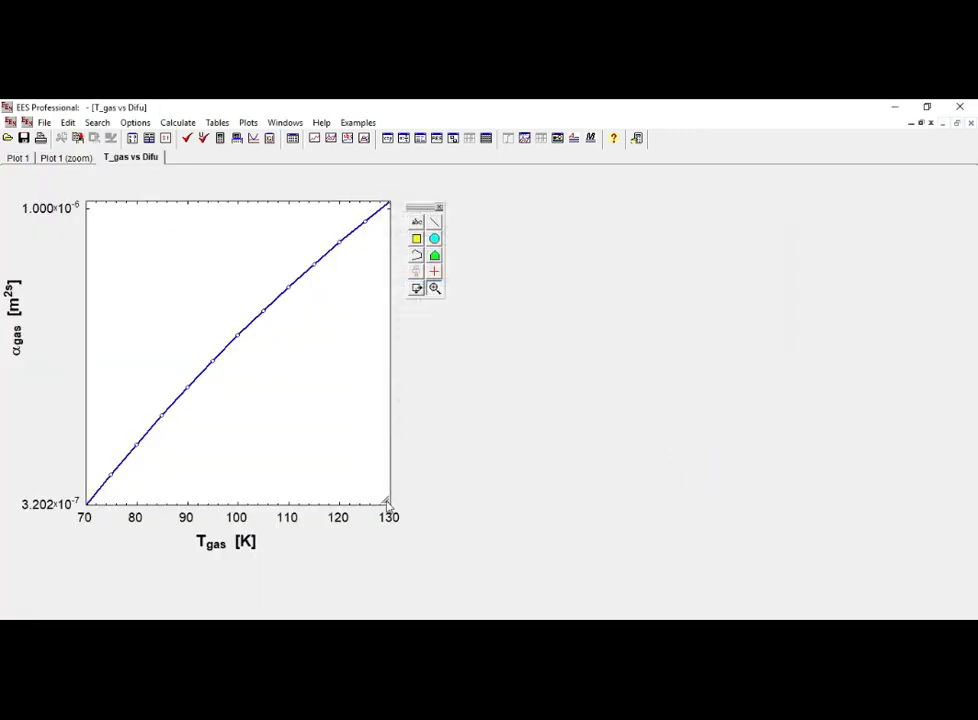
Enlarge the alpha_gas plot area and move the Y-axis label closer to the axis
drag(388, 502, 606, 518)
click(365, 566)
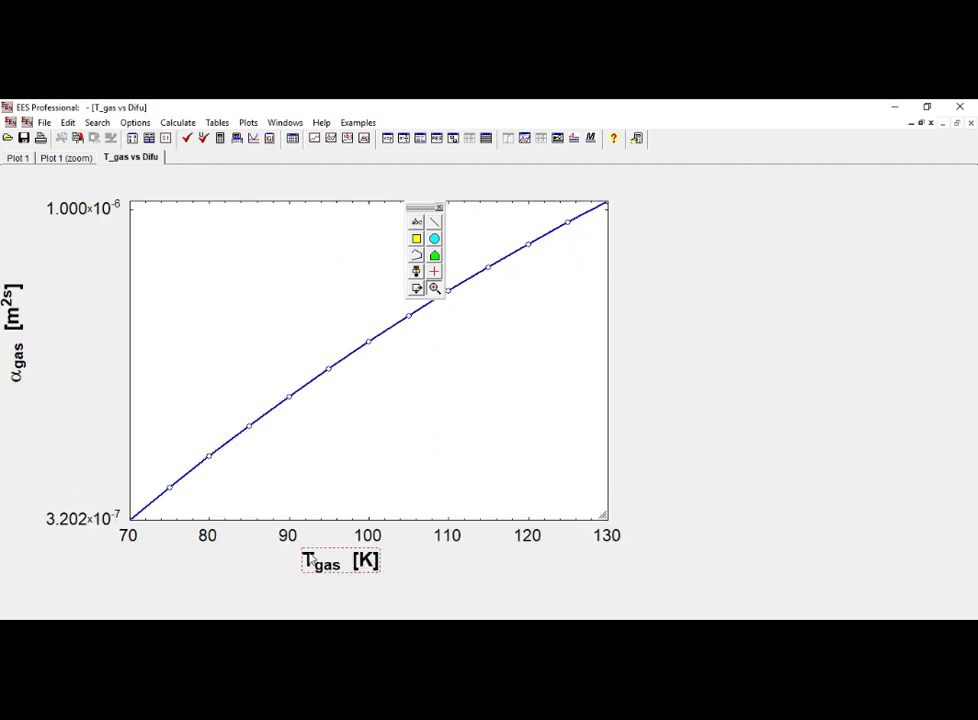
drag(8, 310, 88, 305)
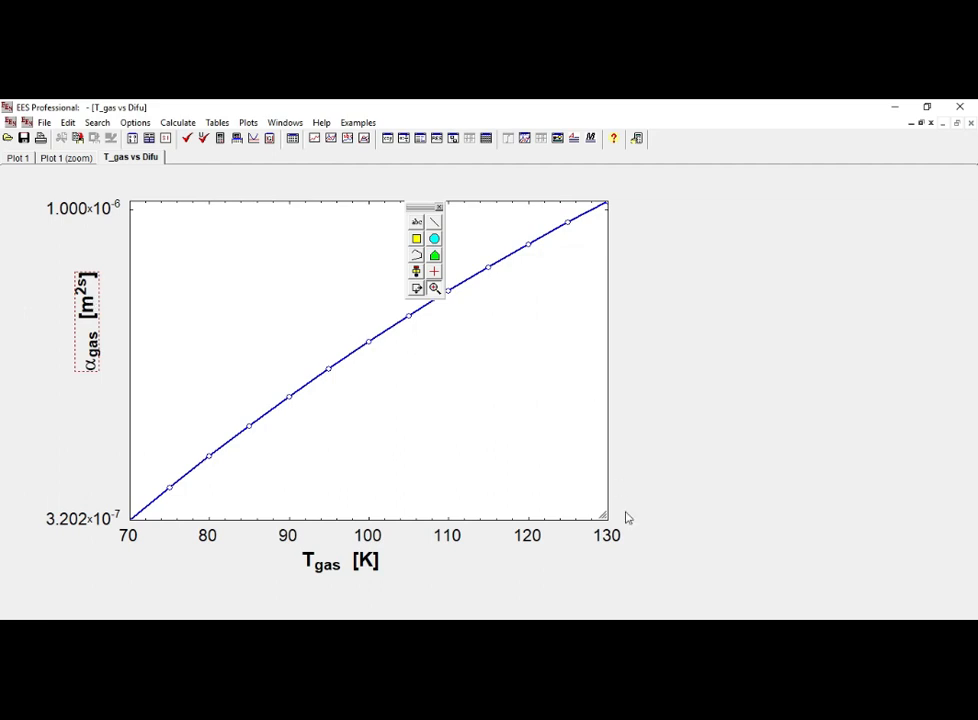
drag(607, 515, 686, 553)
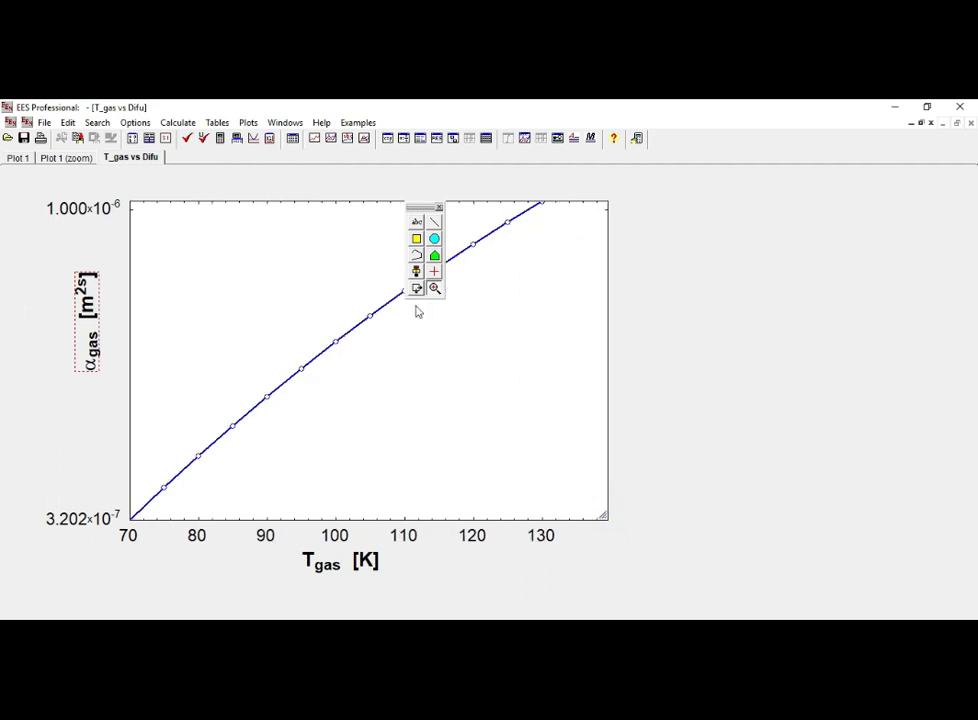
Move the drawing tools clear of the plot and draw a rectangle below the upper end of the curve, crossing the plot's edge
click(421, 206)
drag(421, 206, 690, 212)
click(684, 238)
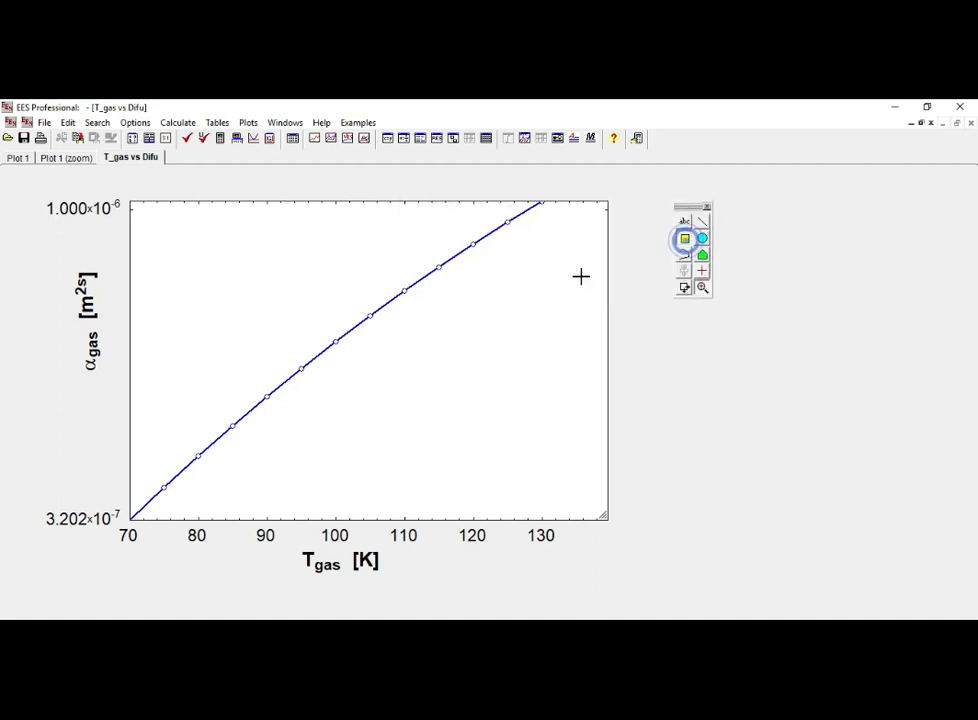
drag(461, 277, 630, 356)
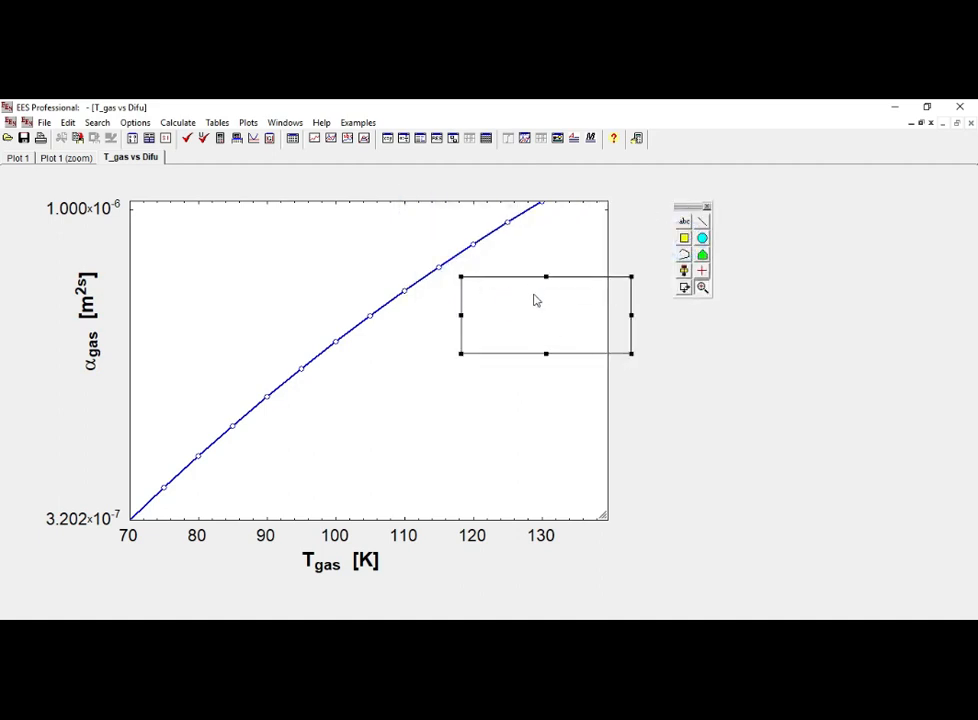
Draw a wide ellipse inside the alpha_gas plot, below the rectangle
click(521, 274)
click(702, 240)
drag(410, 393, 594, 455)
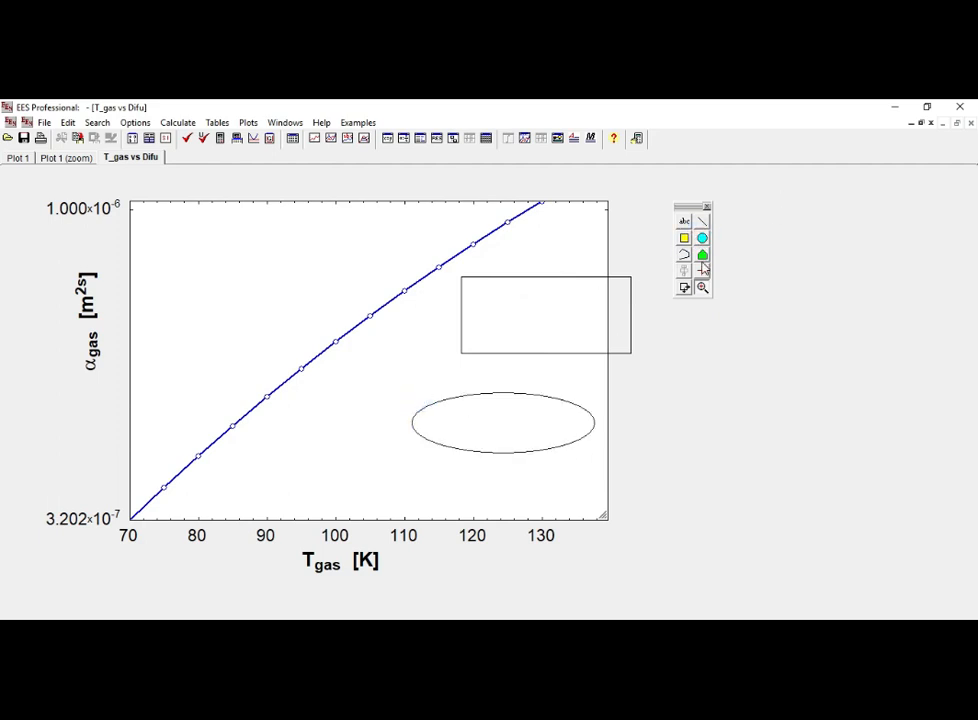
Shift the alpha_gas plot with its shapes up and across, and open a zoomed plot of the region around 97.5 to 110 K
click(702, 270)
click(685, 288)
drag(495, 272, 549, 267)
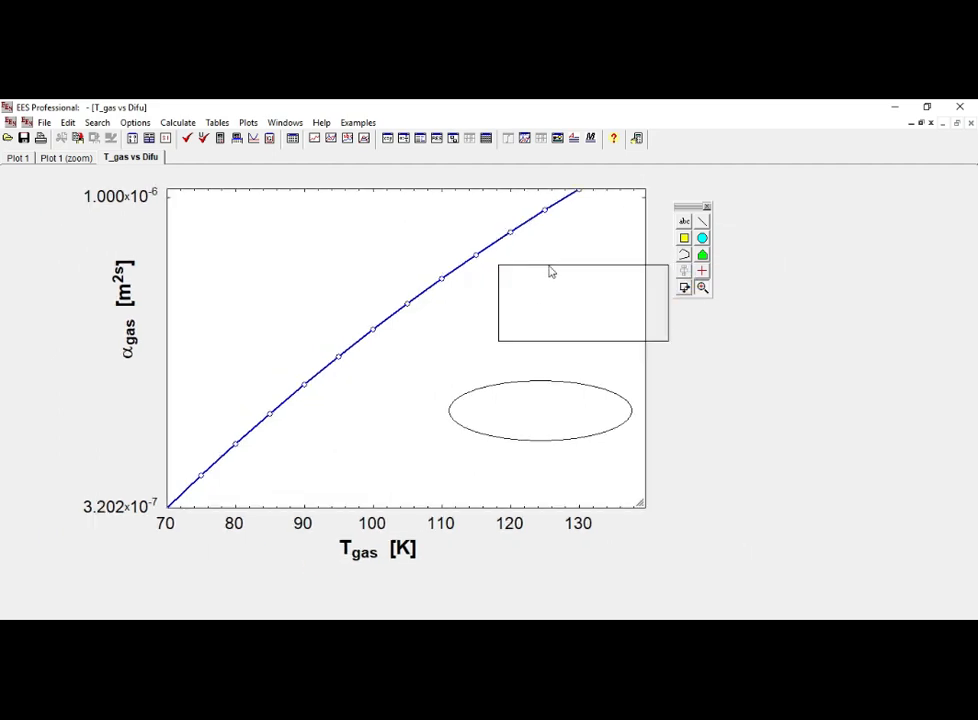
drag(442, 331, 351, 350)
drag(230, 244, 482, 324)
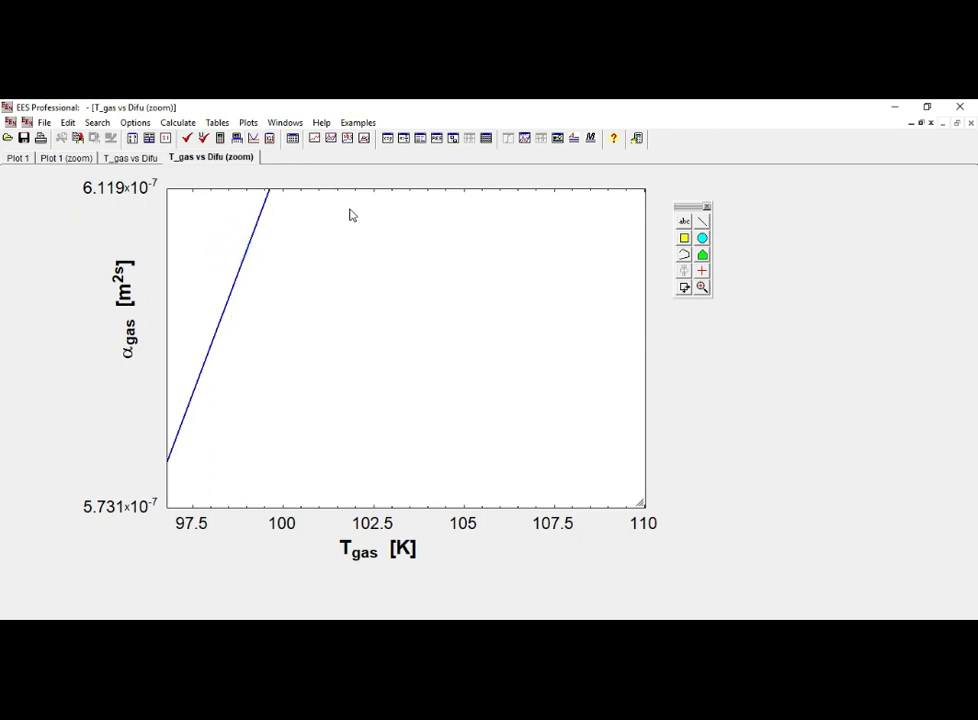
Create an X-Y plot of k_gas against T_gas from Table 2, then enlarge it with the drawing tools moved clear
click(248, 122)
click(262, 139)
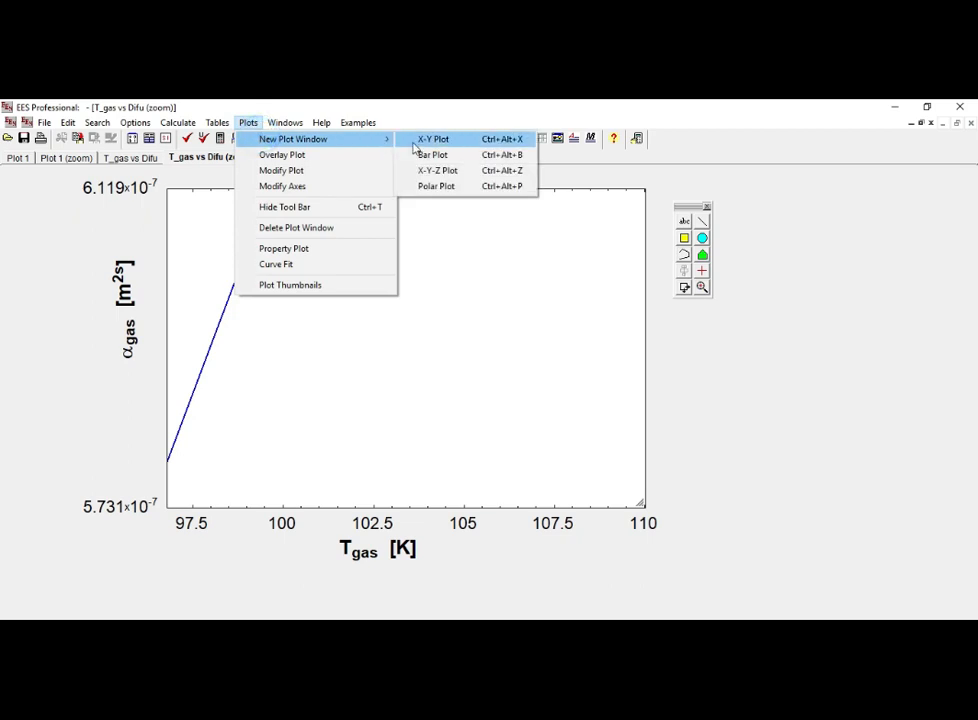
click(414, 140)
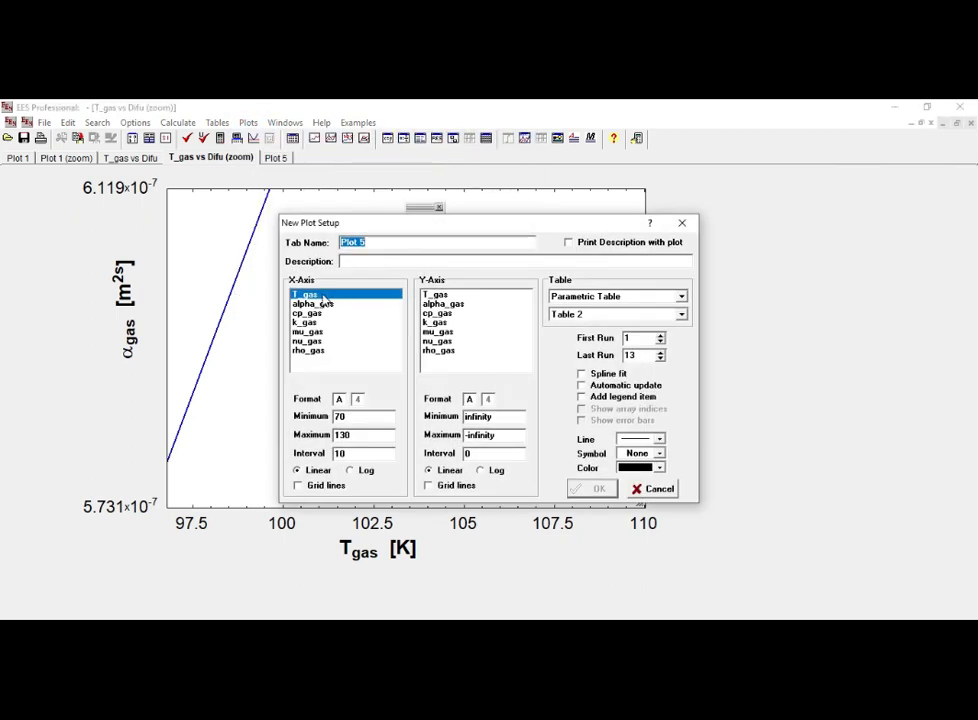
click(437, 323)
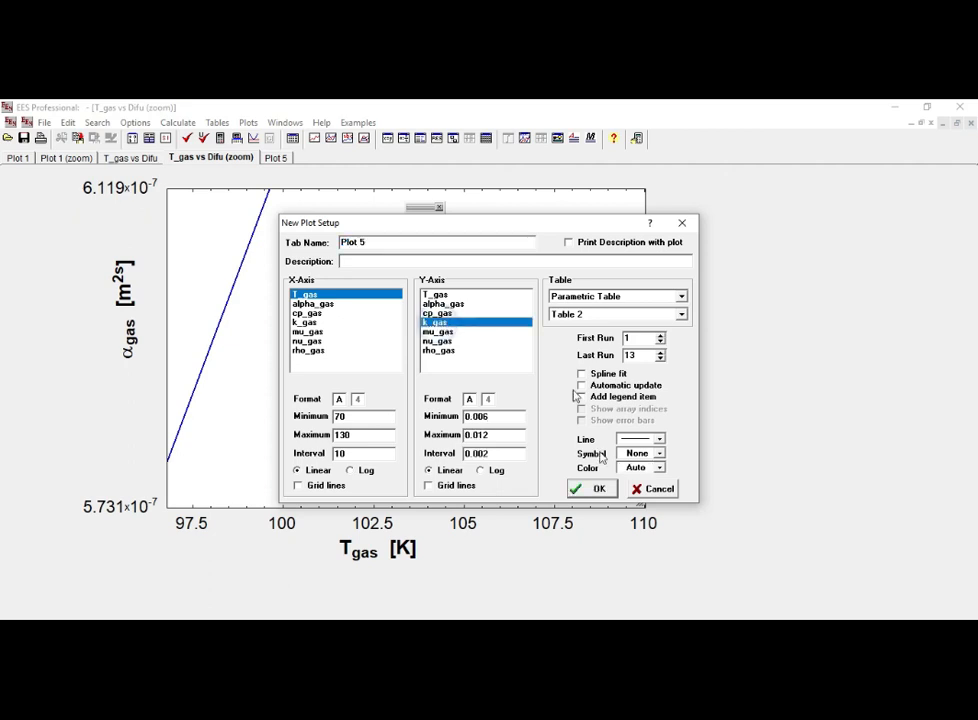
click(585, 492)
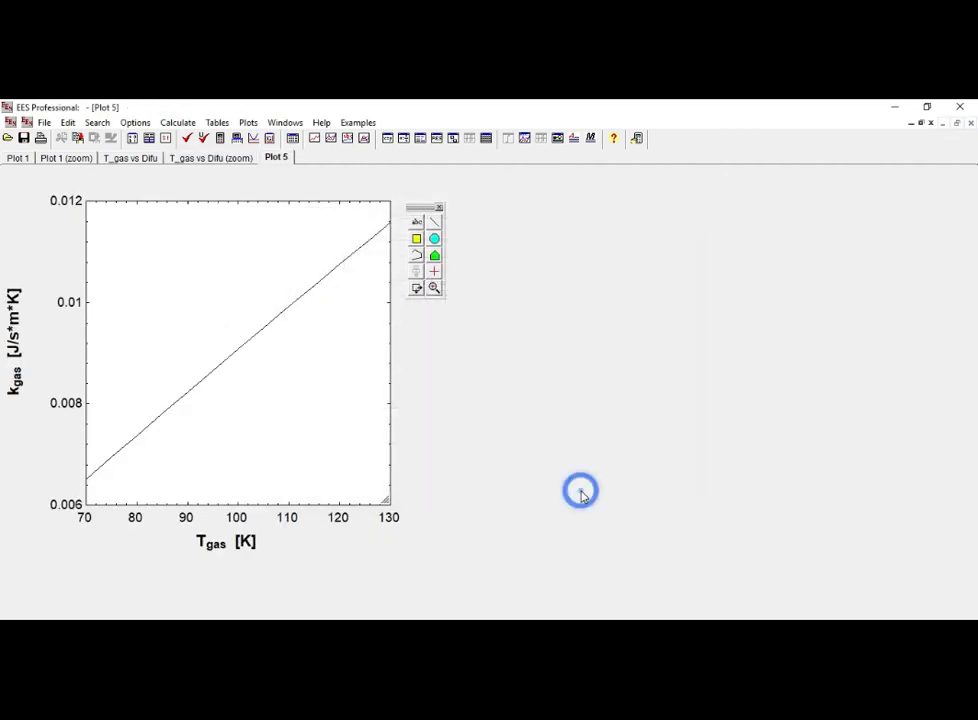
drag(388, 505, 611, 537)
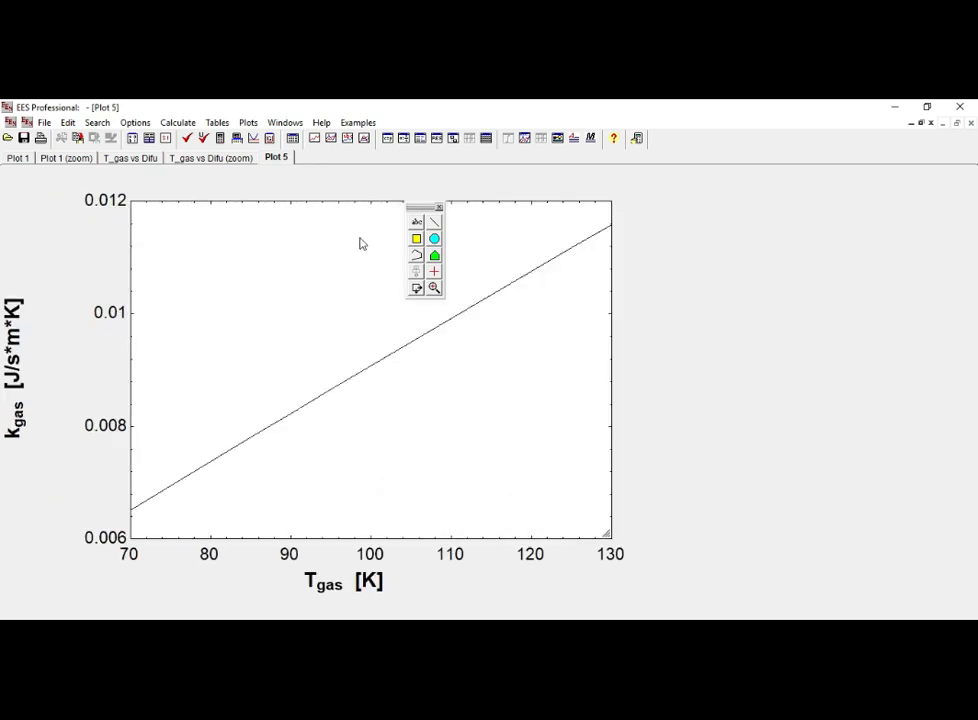
drag(426, 205, 722, 232)
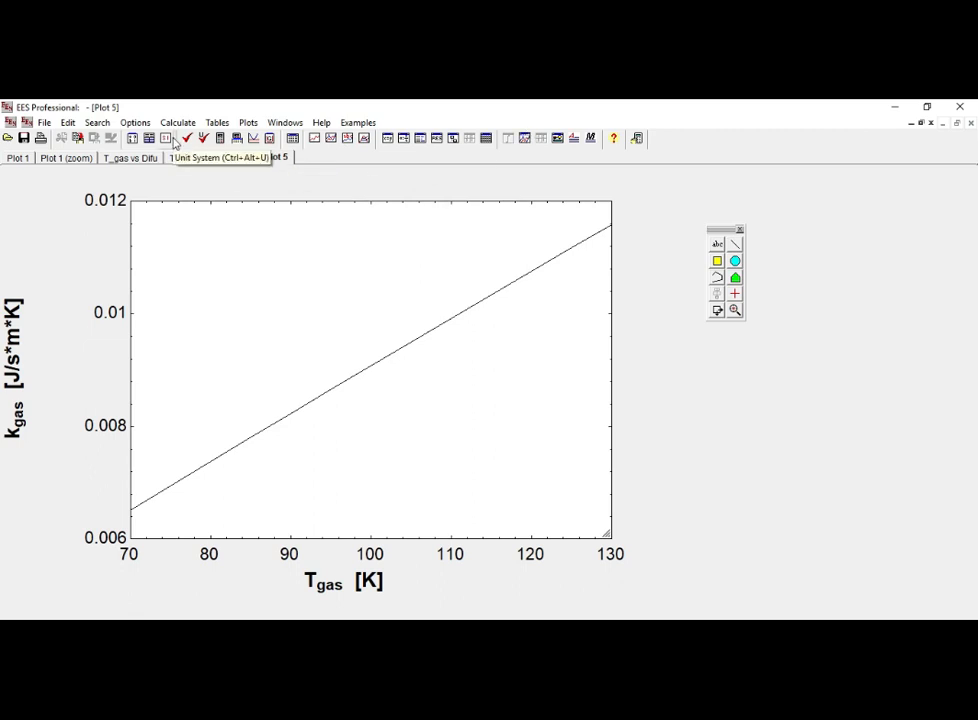
Review the program's equations in the Equations Window and in their formatted form, down to the transport properties
click(388, 139)
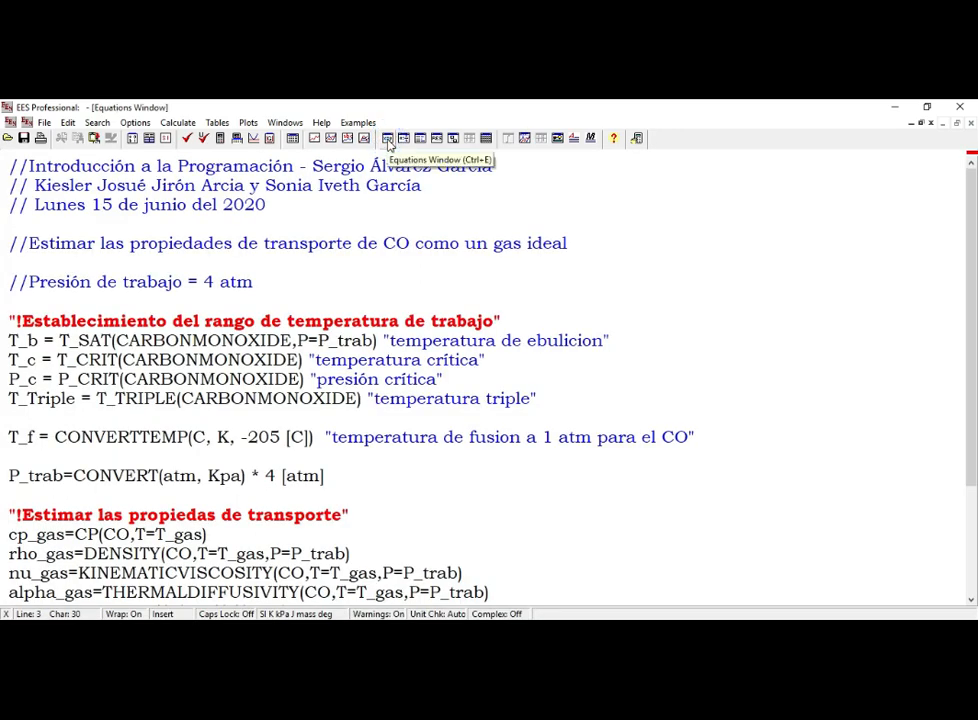
click(404, 139)
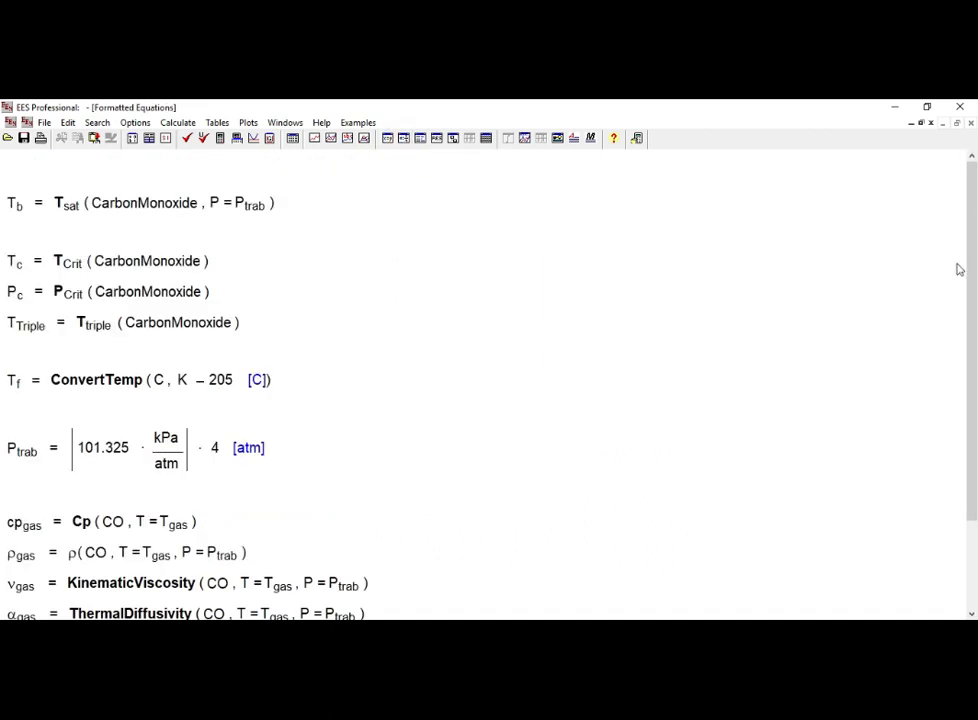
drag(969, 268, 969, 322)
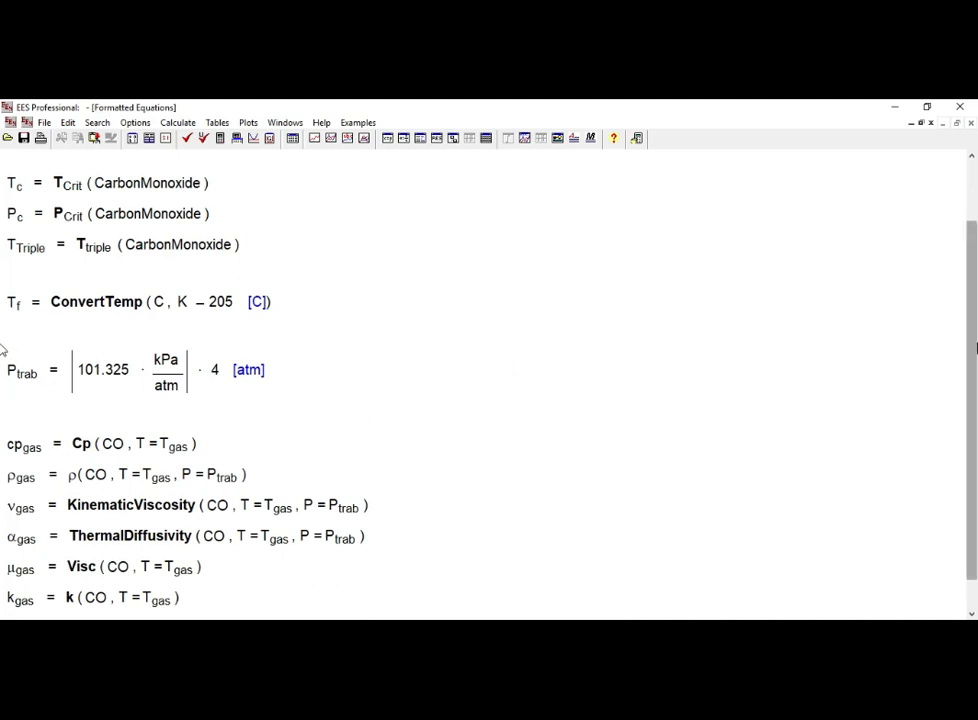
scroll(380, 524, down, 1)
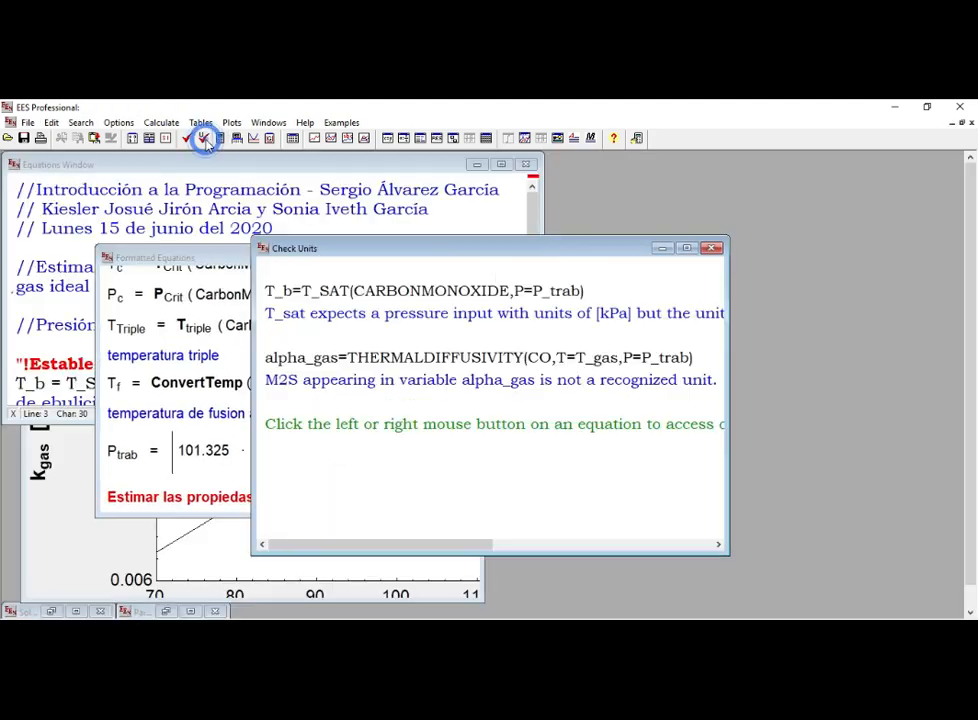
Check the units of the equations and inspect the working pressure P_trab in the solution
click(203, 138)
click(704, 253)
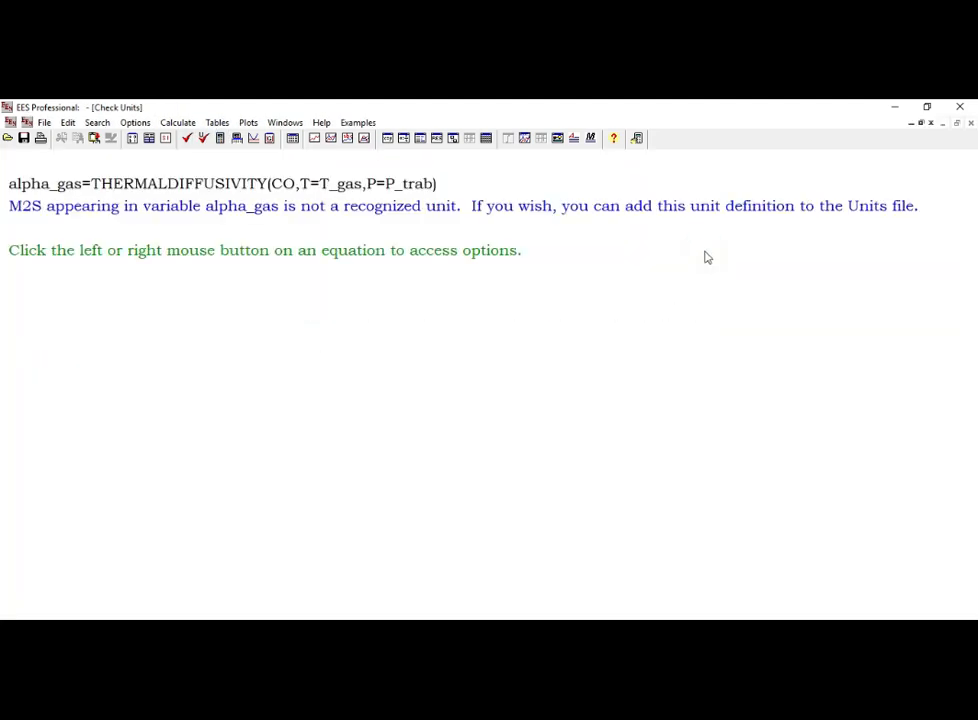
click(970, 122)
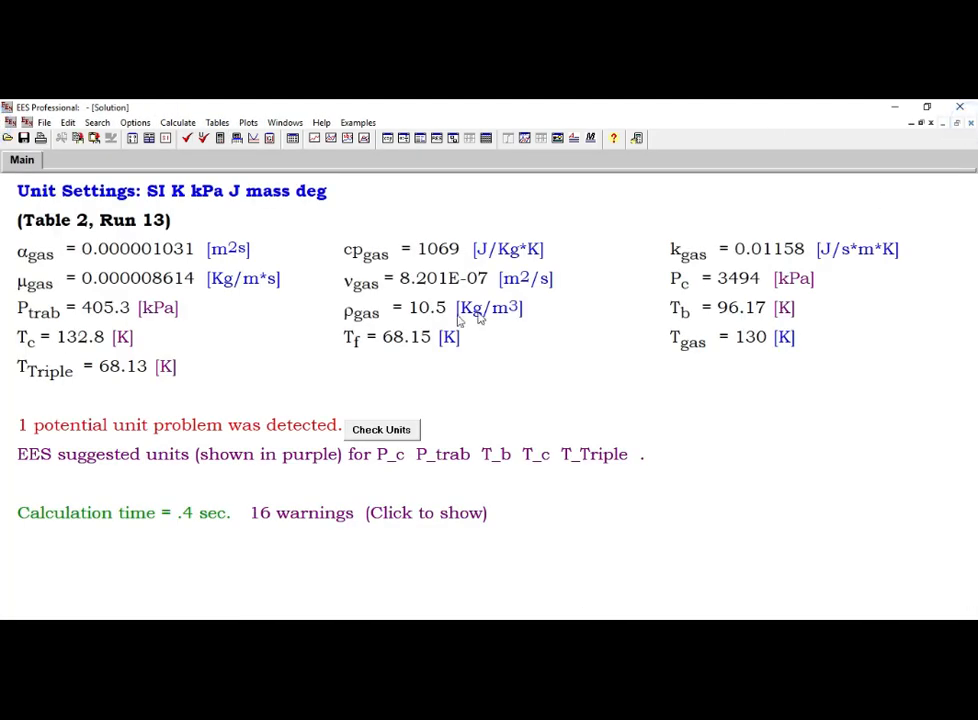
click(118, 314)
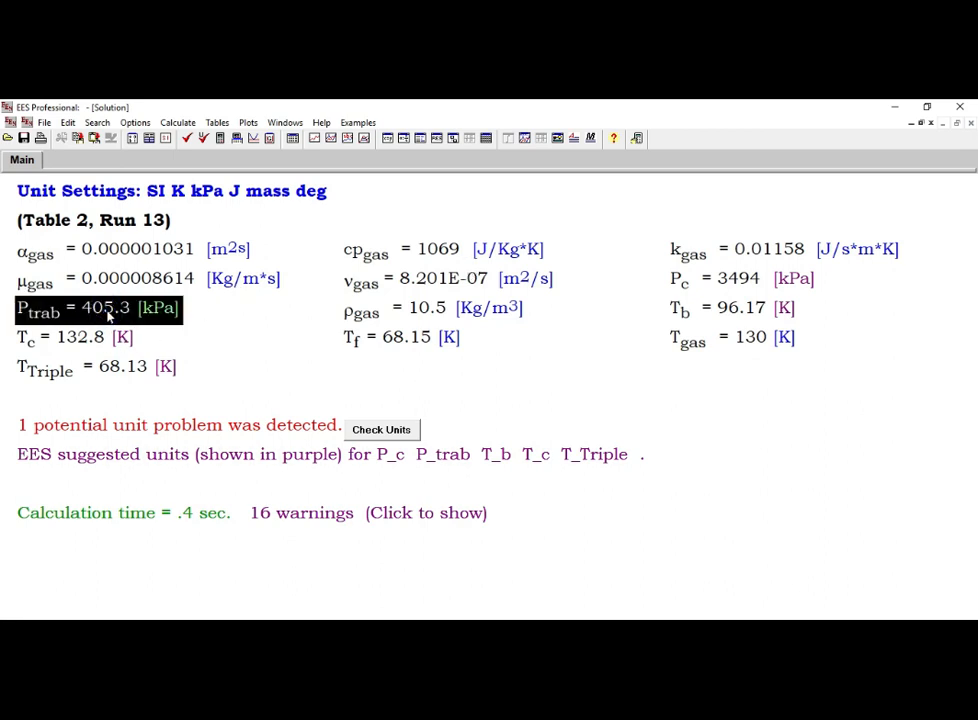
click(199, 325)
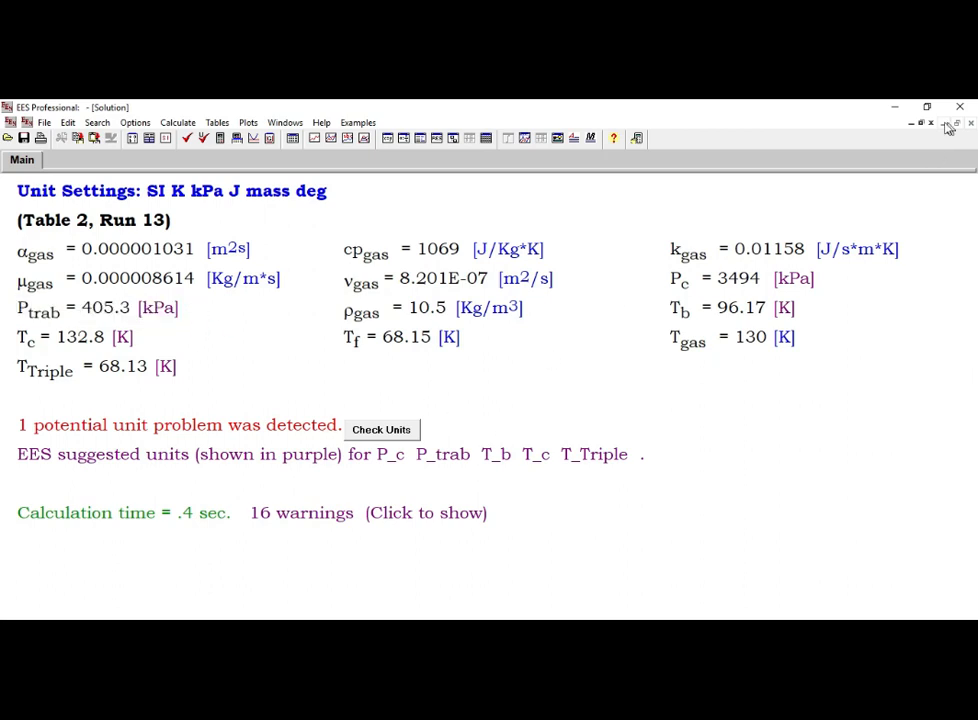
Clear away the Solution, Check Units and Formatted Equations windows and maximize the Equations Window
click(943, 123)
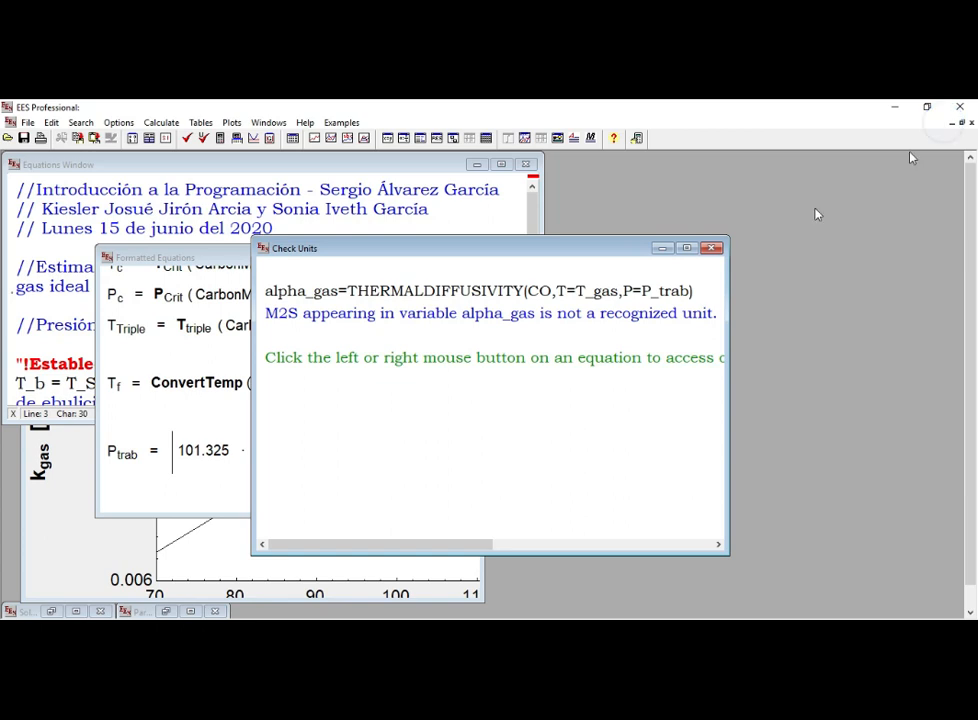
click(716, 250)
click(943, 123)
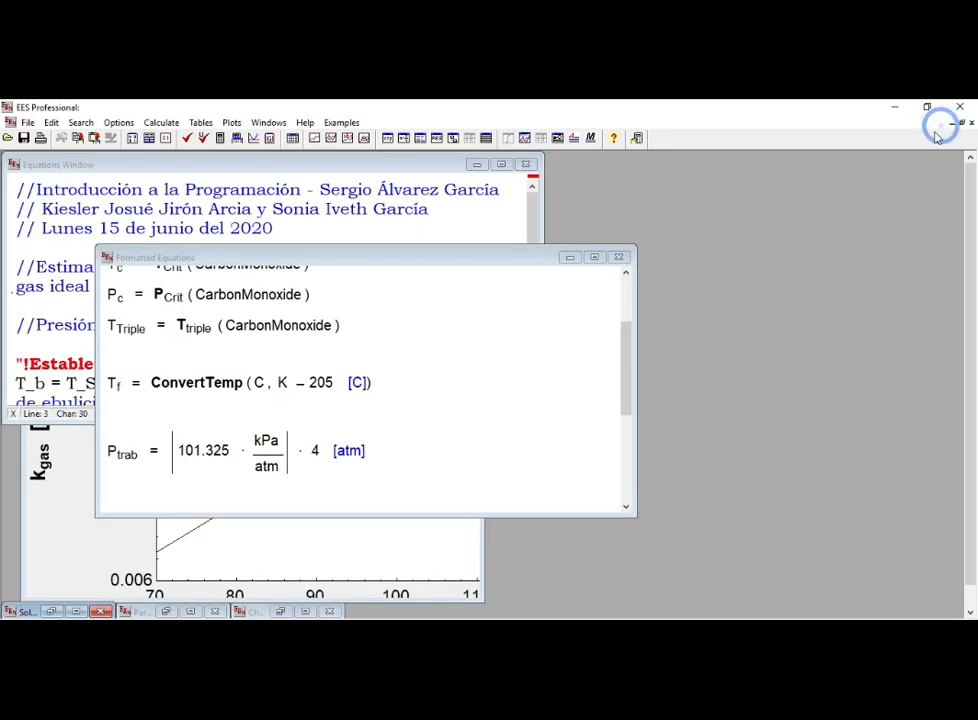
click(620, 260)
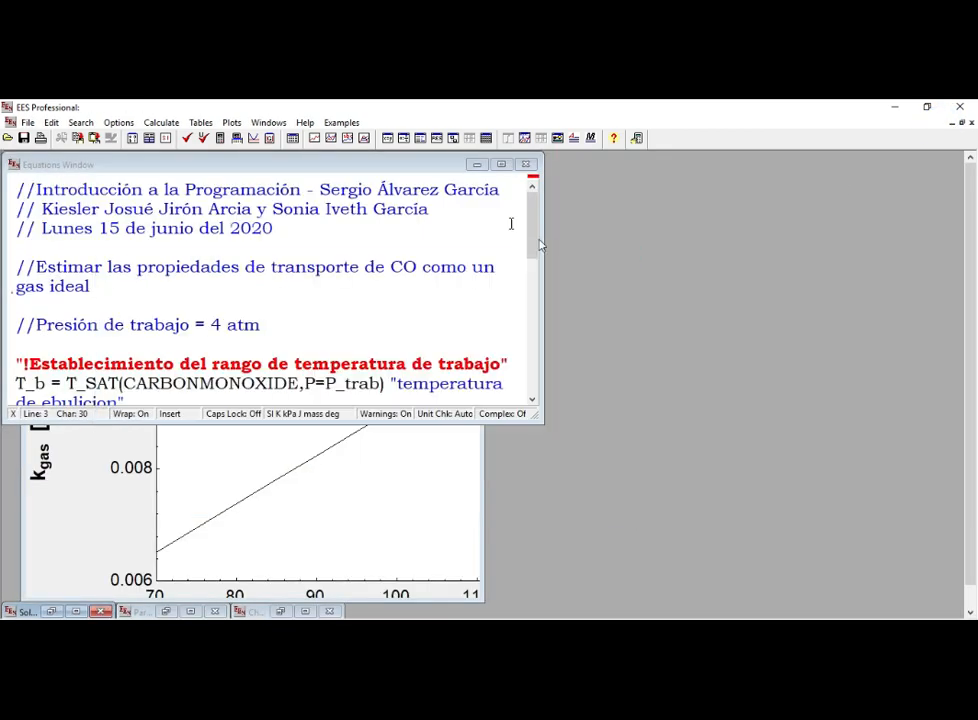
click(502, 163)
Look over the CO program, from its header comments through the temperature range and transport property equations
click(5, 245)
drag(967, 230, 972, 350)
scroll(968, 342, up, 3)
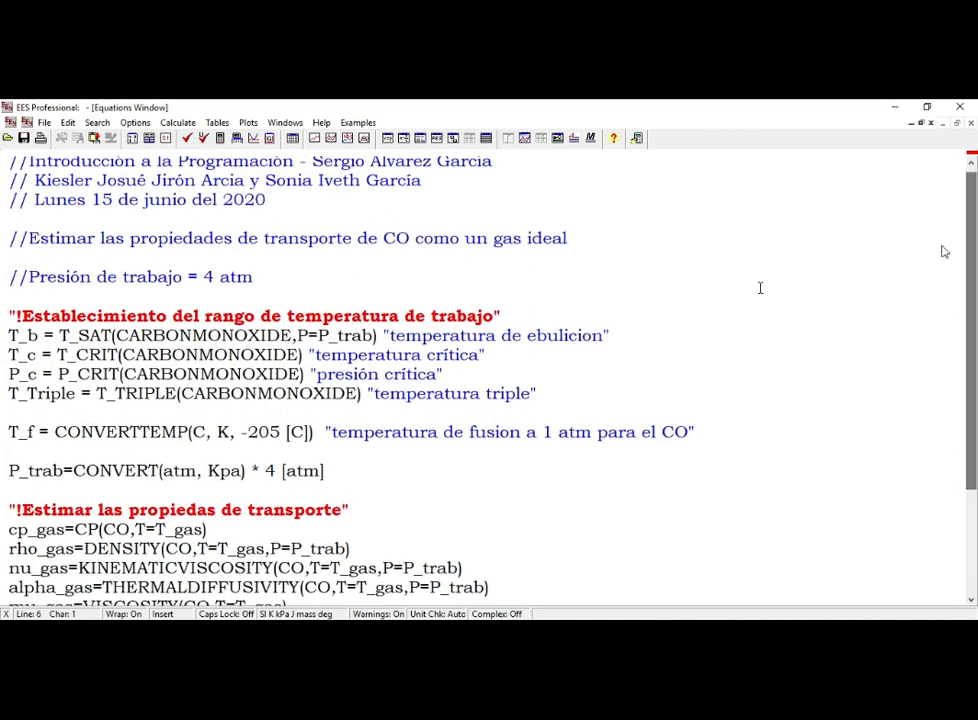
click(496, 343)
click(496, 388)
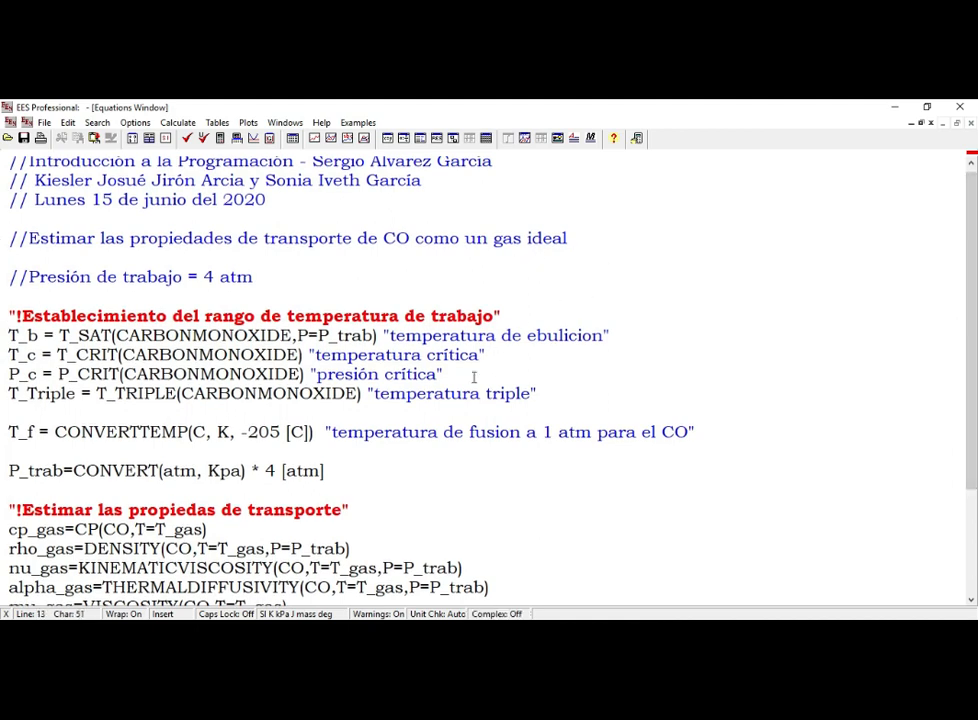
click(578, 534)
Switch to the Problema A3 file in EES and examine its problem statement and energy balances
mouse_move(368, 632)
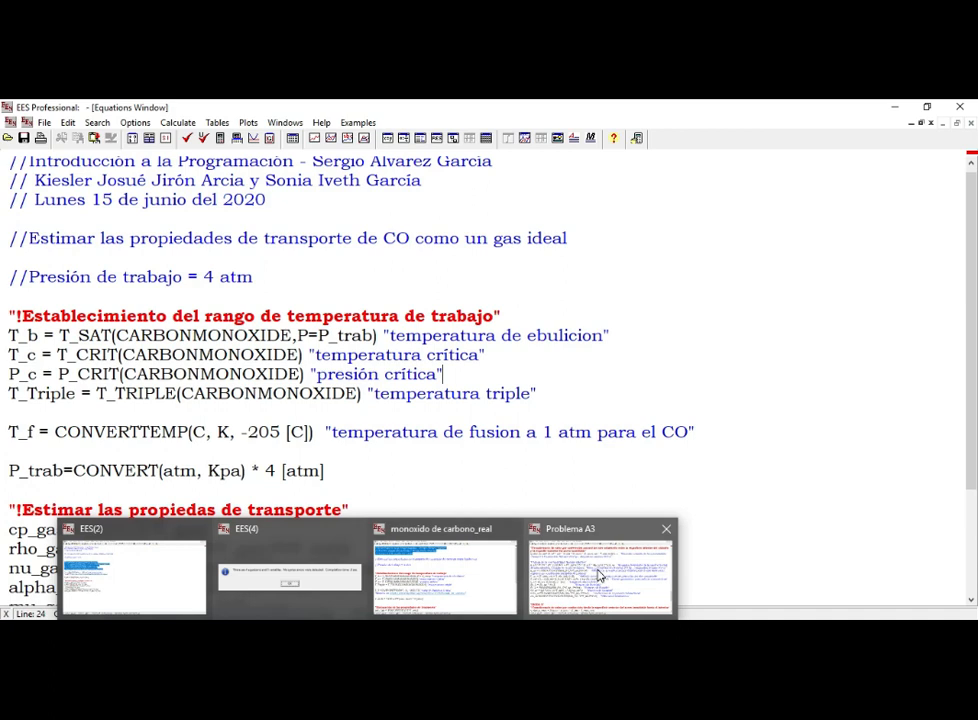
click(597, 570)
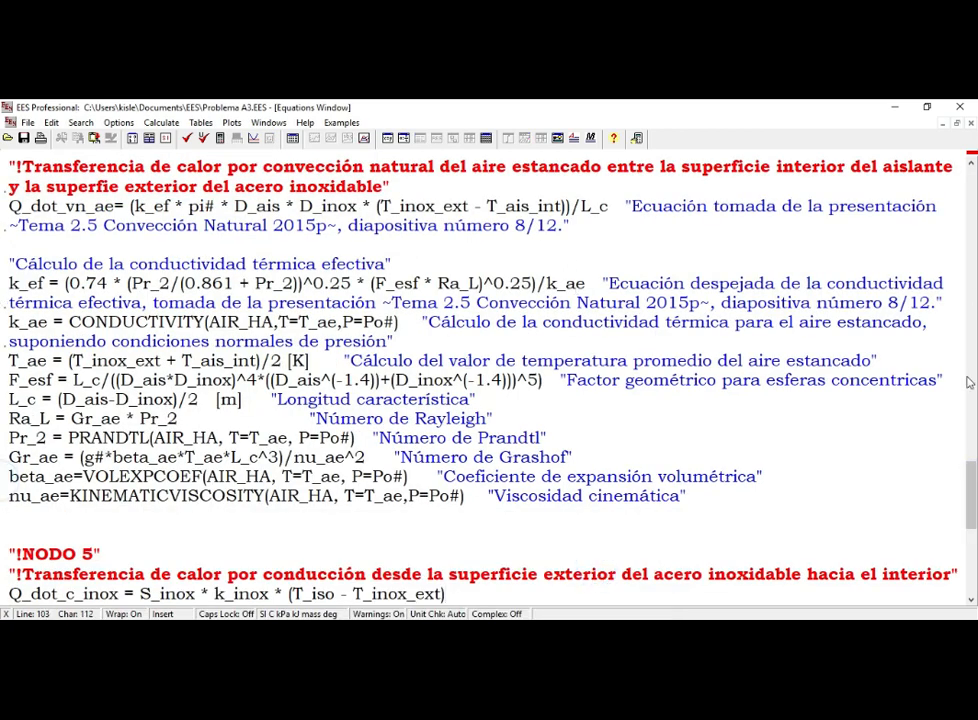
drag(968, 490, 960, 192)
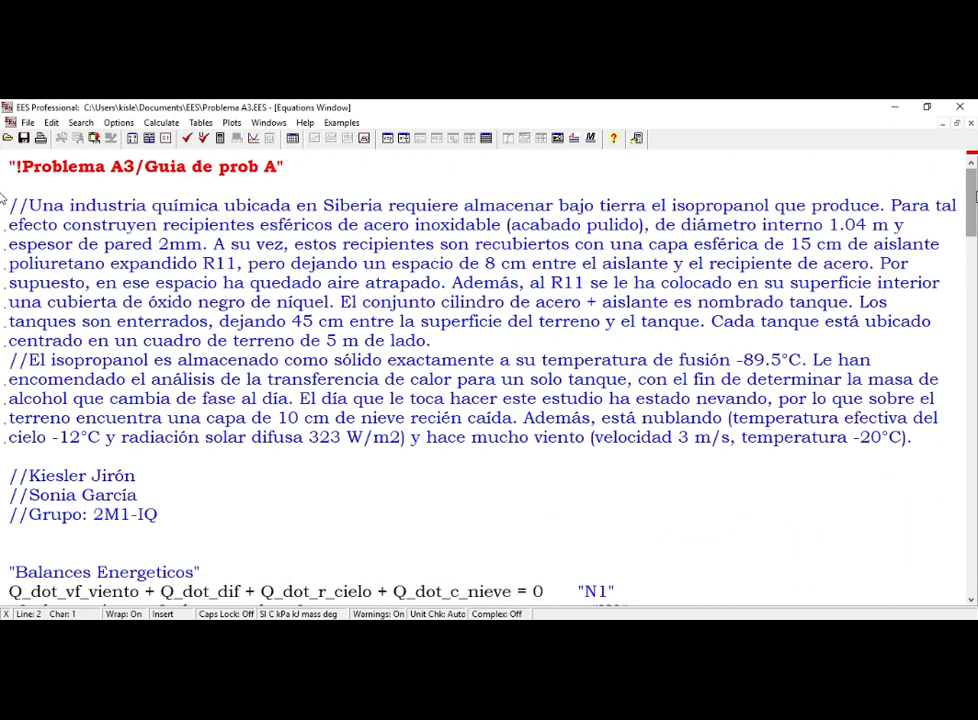
click(205, 185)
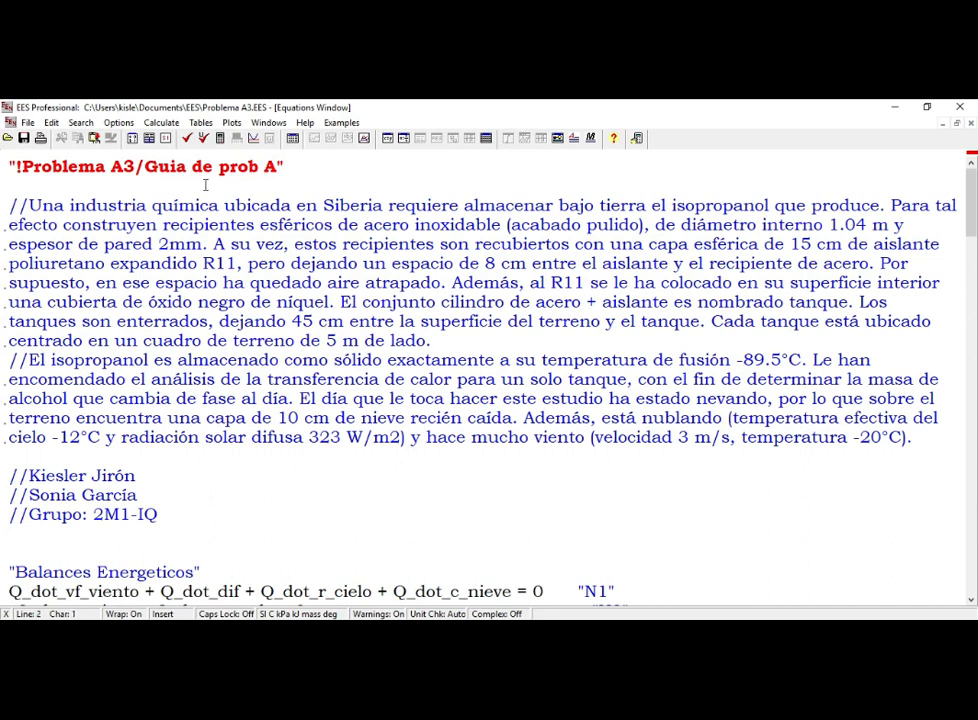
click(920, 208)
drag(975, 200, 976, 245)
click(757, 277)
click(184, 241)
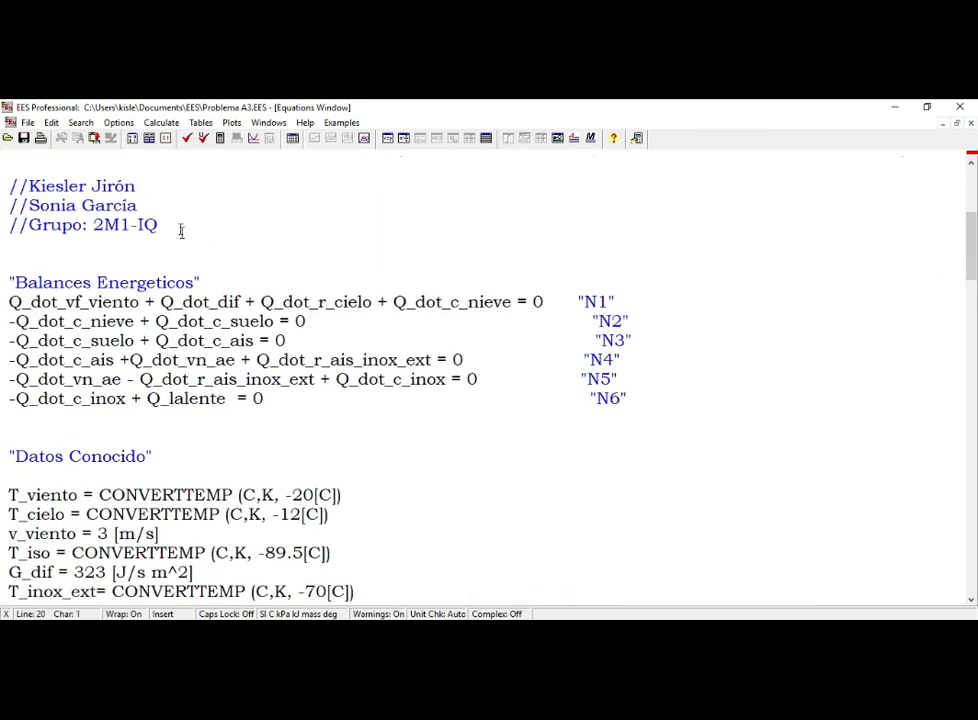
Examine the known data and the NODO1 heat-transfer equations for the snow surface in Problema A3
click(748, 293)
click(960, 225)
click(976, 229)
drag(975, 240, 968, 260)
drag(968, 260, 972, 300)
click(157, 229)
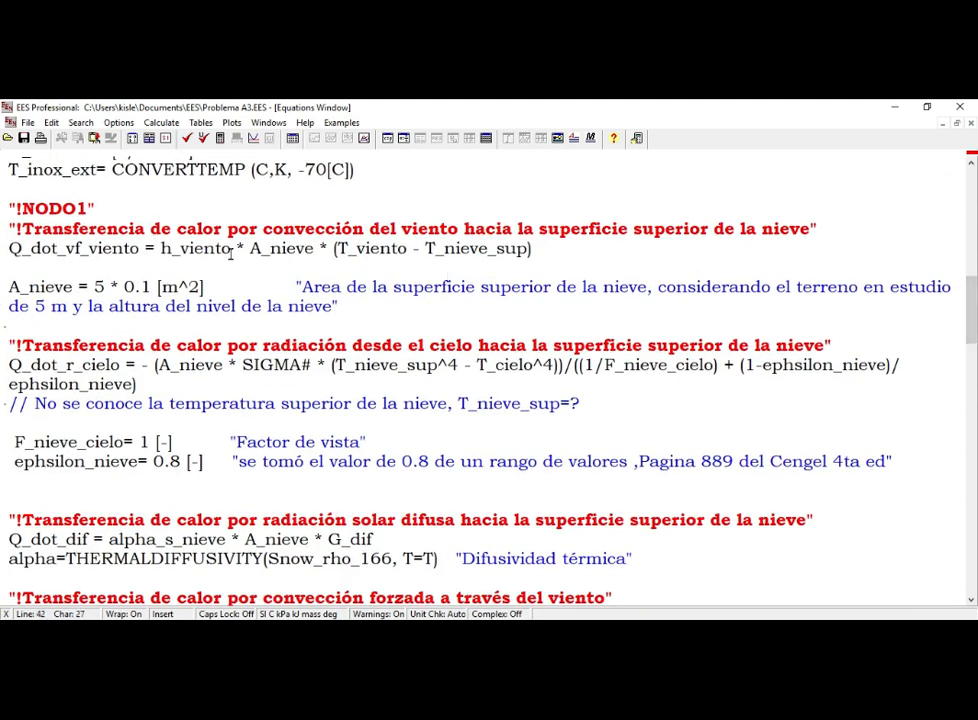
click(441, 256)
scroll(4, 343, down, 4)
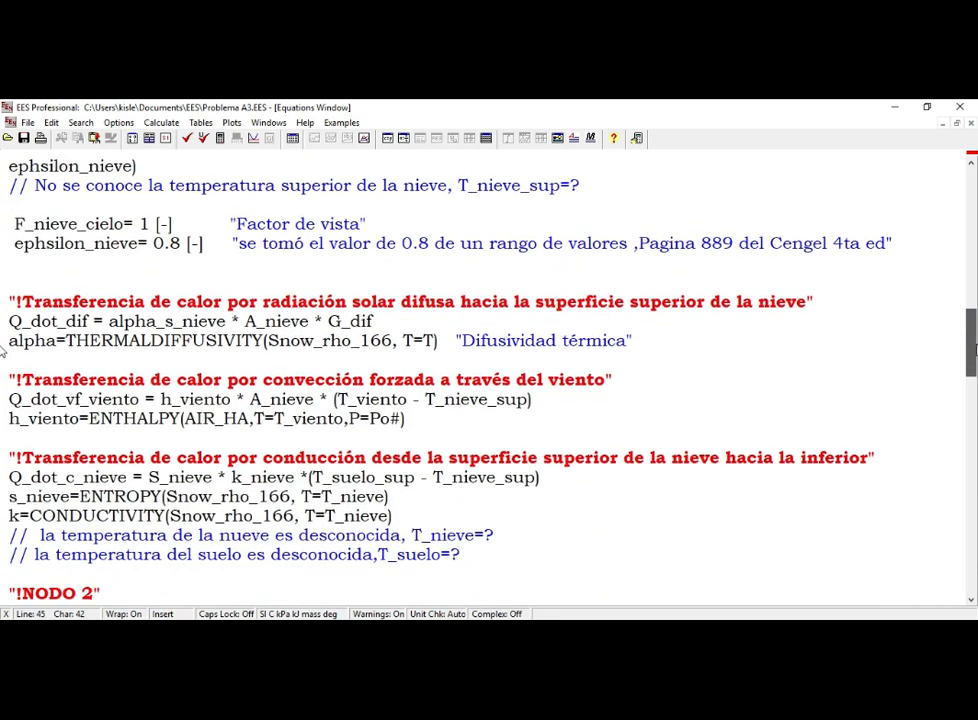
Return to the problem statement at the beginning of the Problema A3 program
drag(976, 350, 958, 204)
click(652, 192)
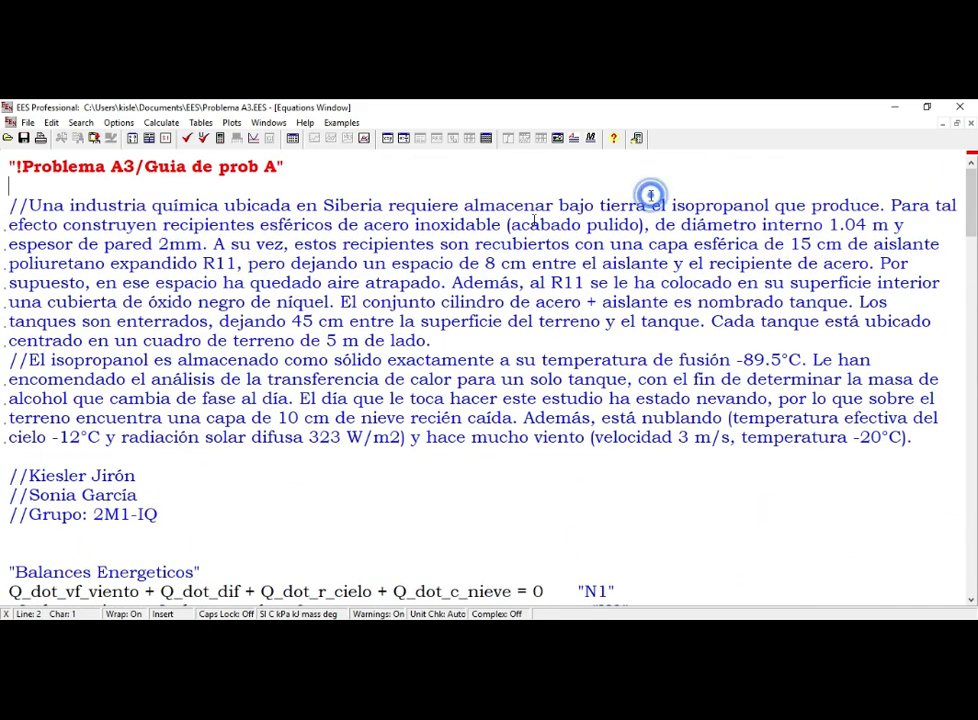
click(382, 593)
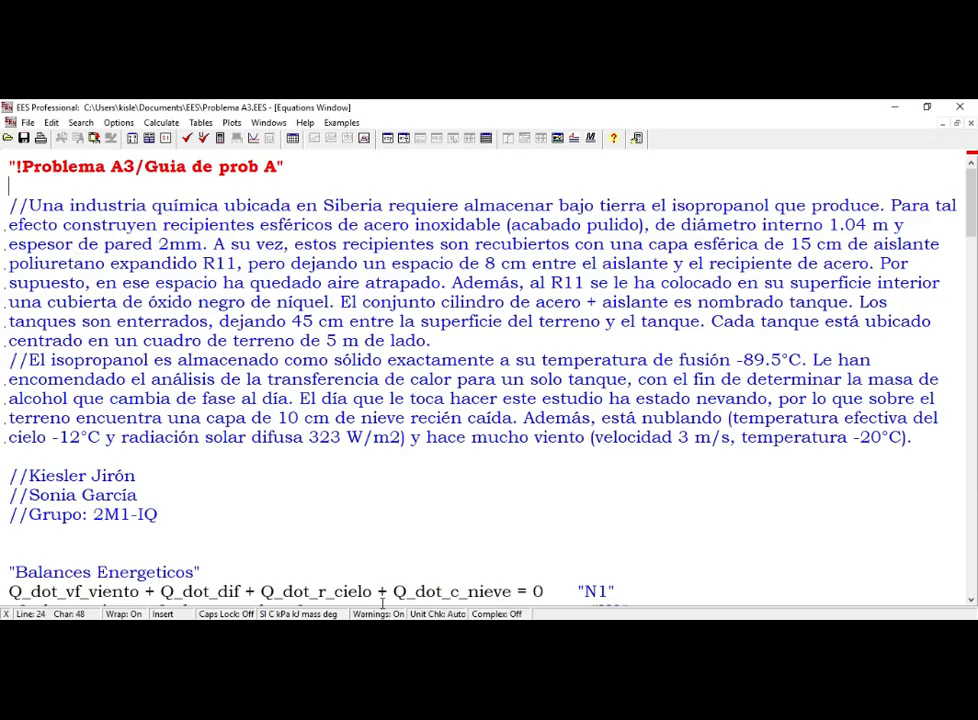